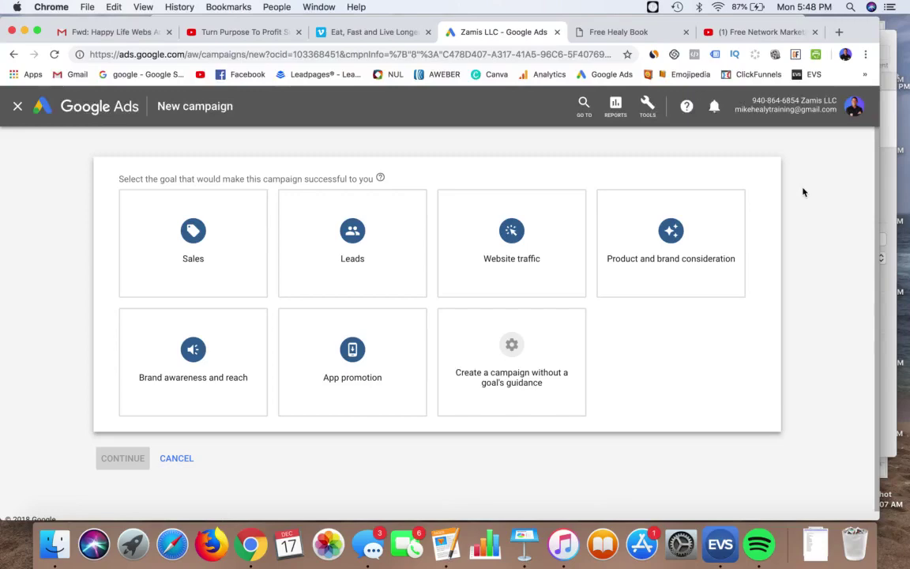
Create a Display campaign without a goal's guidance and choose the Gmail campaign subtype.
{"action": "left_click", "coordinate": [528, 325]}
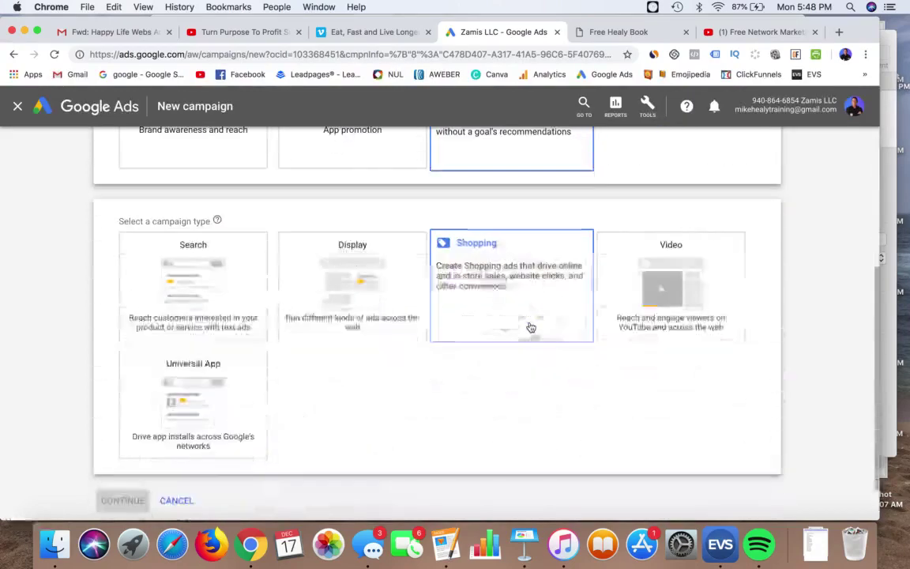
{"action": "left_click", "coordinate": [361, 287]}
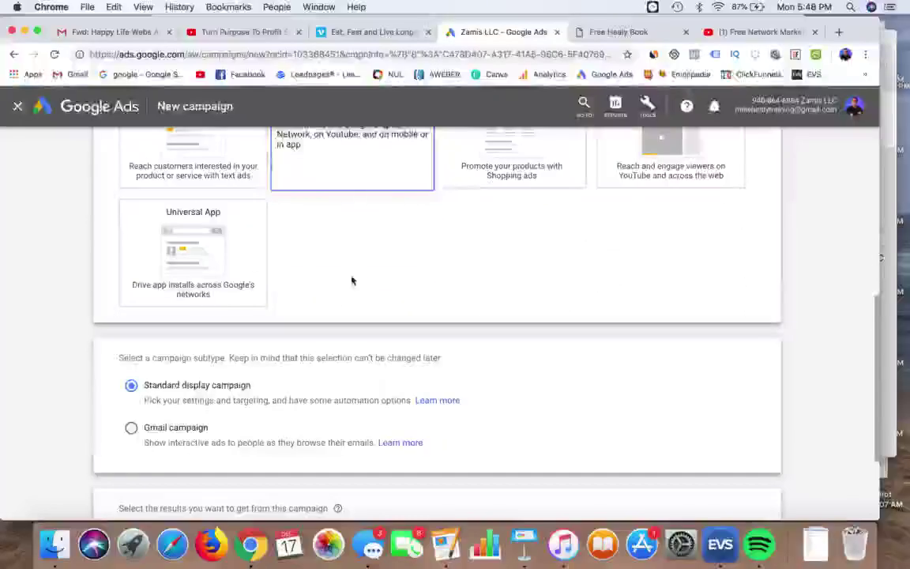
{"action": "left_click", "coordinate": [131, 427]}
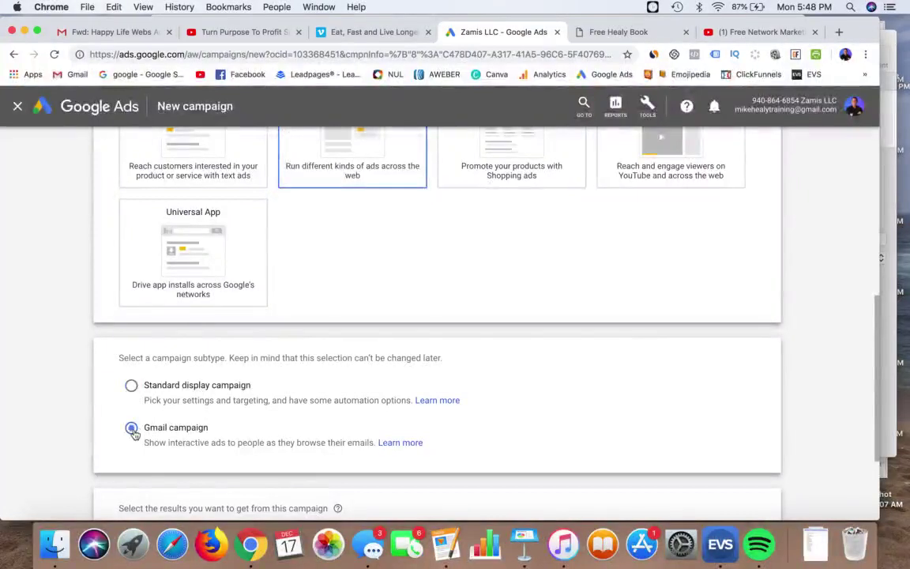
Copy the web address of the Free Healy Book page into the campaign's business website field and continue to the campaign settings.
{"action": "left_click", "coordinate": [178, 391]}
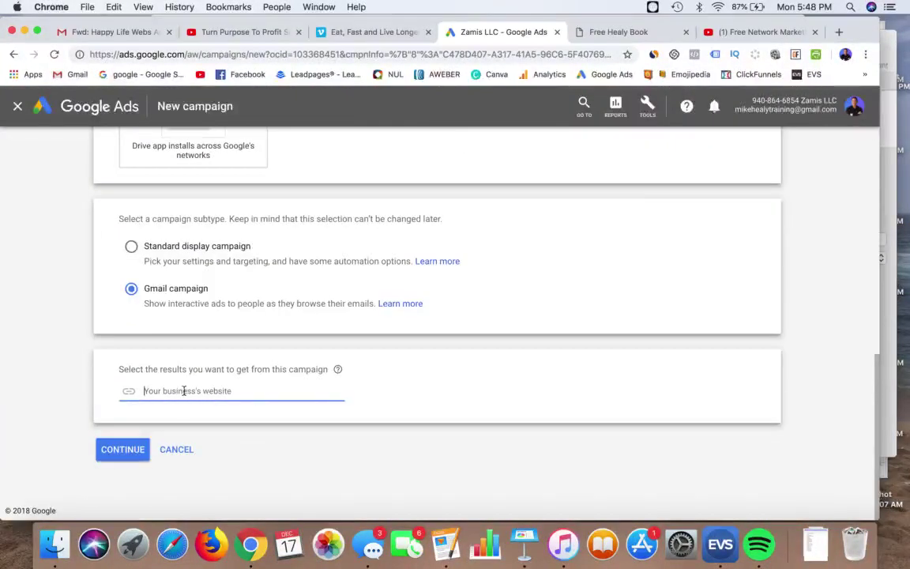
{"action": "left_click", "coordinate": [615, 32]}
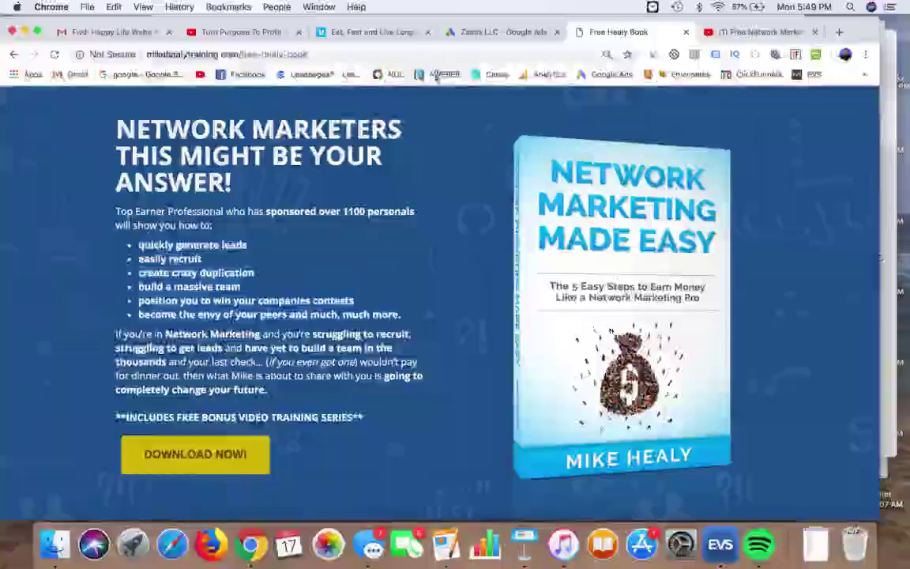
{"action": "left_click", "coordinate": [430, 54]}
{"action": "key", "text": "super+c"}
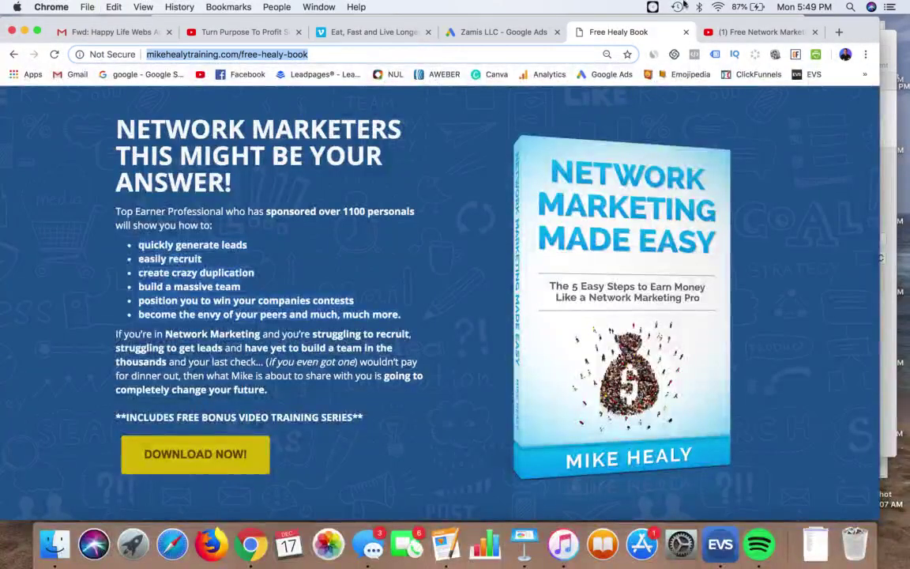
{"action": "left_click", "coordinate": [518, 32]}
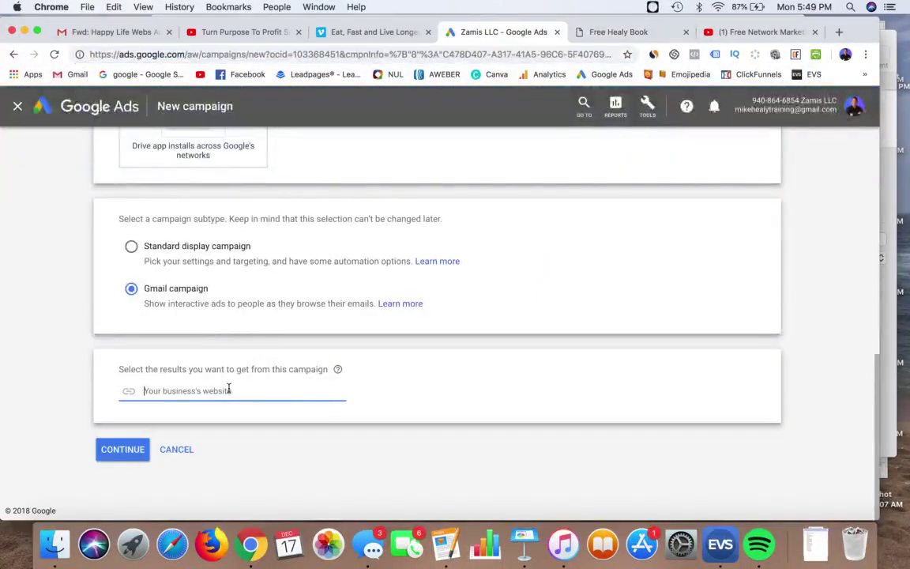
{"action": "key", "text": "super+v"}
{"action": "left_click", "coordinate": [122, 449]}
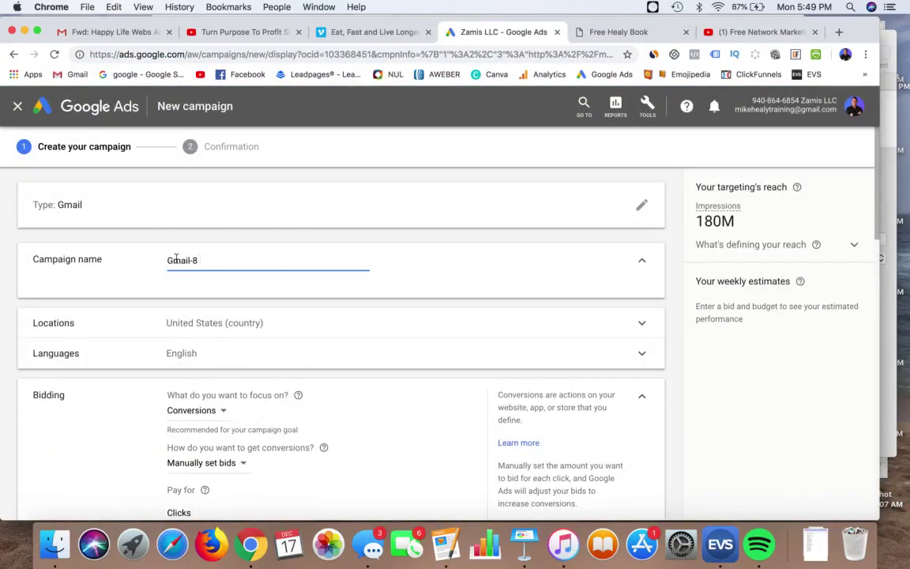
Set the campaign's average daily budget to CA$ 5.
{"action": "scroll", "coordinate": [175, 259], "scroll_direction": "down", "scroll_amount": 2}
{"action": "scroll", "coordinate": [141, 310], "scroll_direction": "down", "scroll_amount": 2}
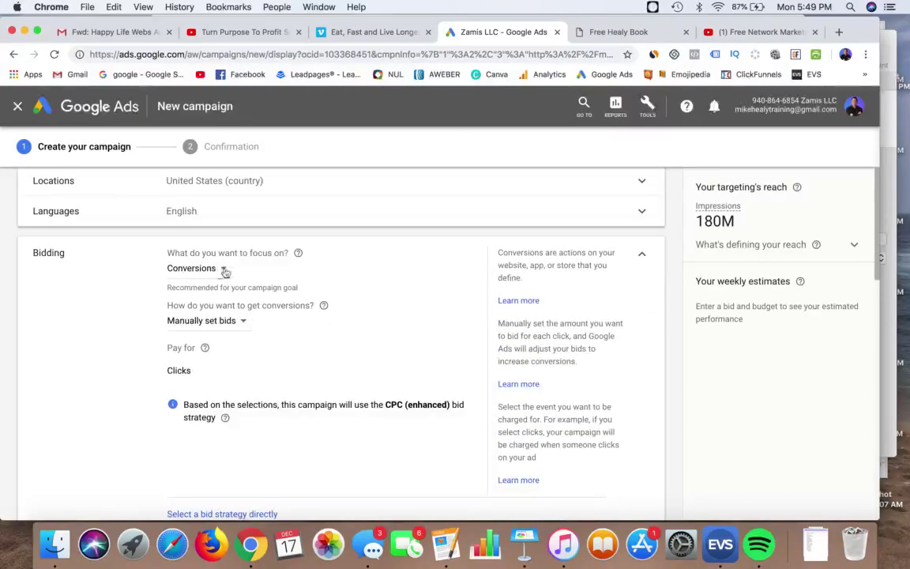
{"action": "scroll", "coordinate": [132, 287], "scroll_direction": "down", "scroll_amount": 1}
{"action": "scroll", "coordinate": [131, 288], "scroll_direction": "up", "scroll_amount": 1}
{"action": "scroll", "coordinate": [131, 288], "scroll_direction": "down", "scroll_amount": 2}
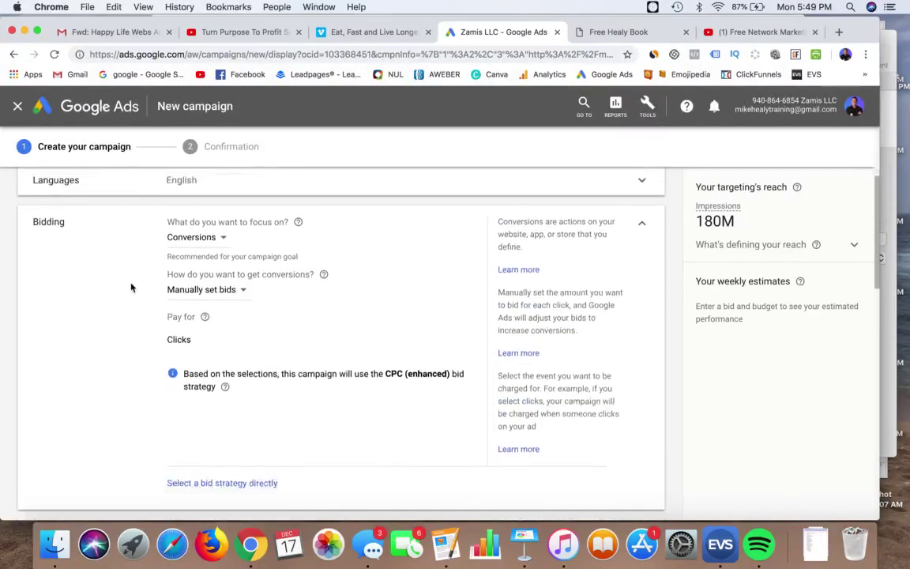
{"action": "scroll", "coordinate": [132, 288], "scroll_direction": "up", "scroll_amount": 3}
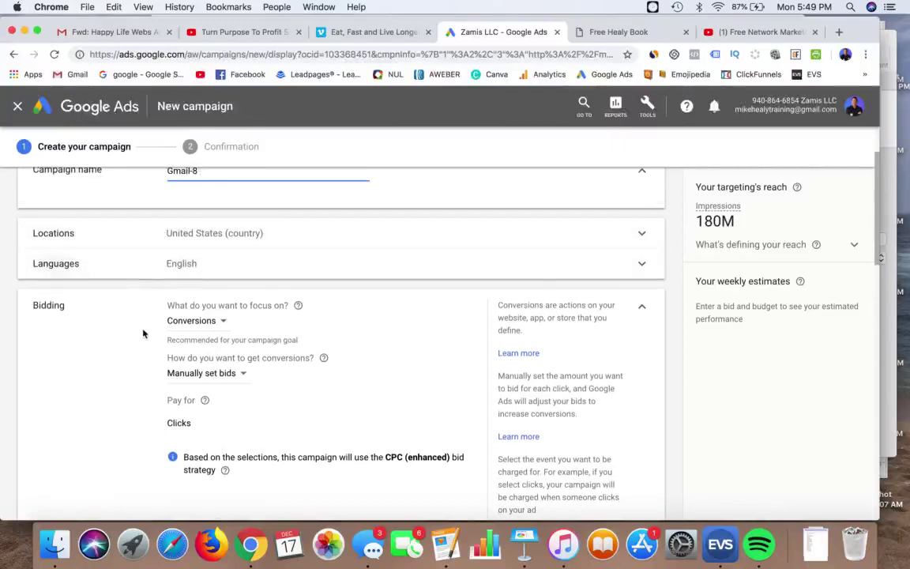
{"action": "scroll", "coordinate": [143, 331], "scroll_direction": "down", "scroll_amount": 5}
{"action": "left_click", "coordinate": [244, 301]}
{"action": "type", "text": "5"}
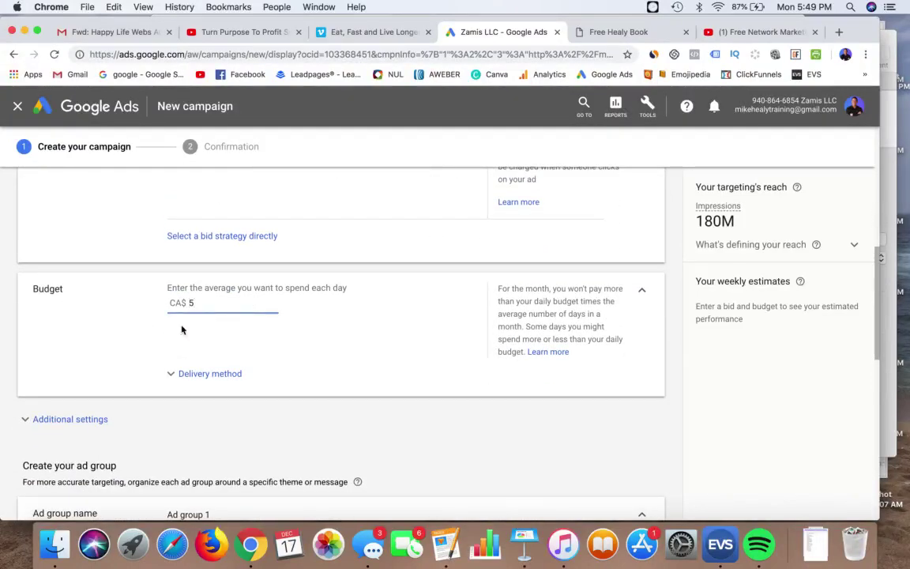
Expand the campaign's additional settings and open the ad rotation options.
{"action": "scroll", "coordinate": [129, 337], "scroll_direction": "down", "scroll_amount": 2}
{"action": "scroll", "coordinate": [134, 327], "scroll_direction": "down", "scroll_amount": 2}
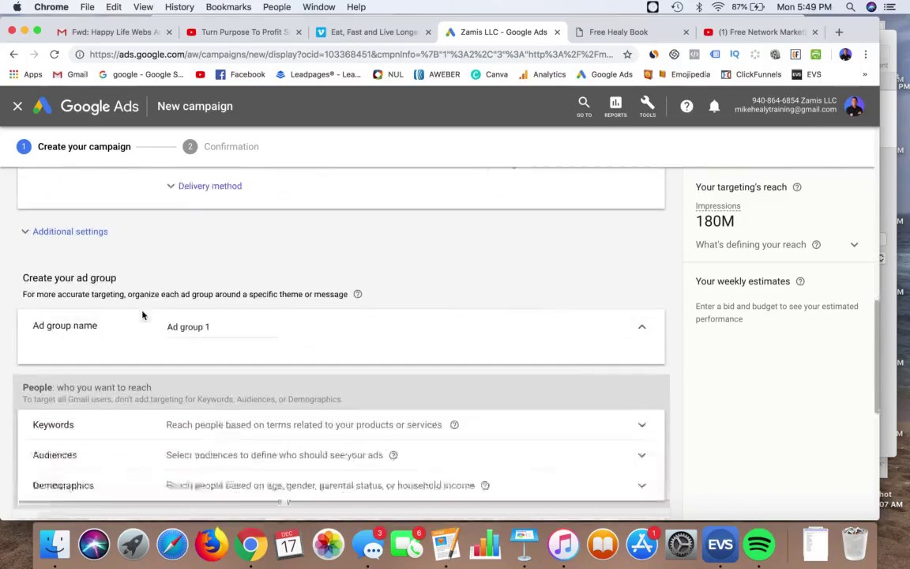
{"action": "left_click", "coordinate": [27, 218]}
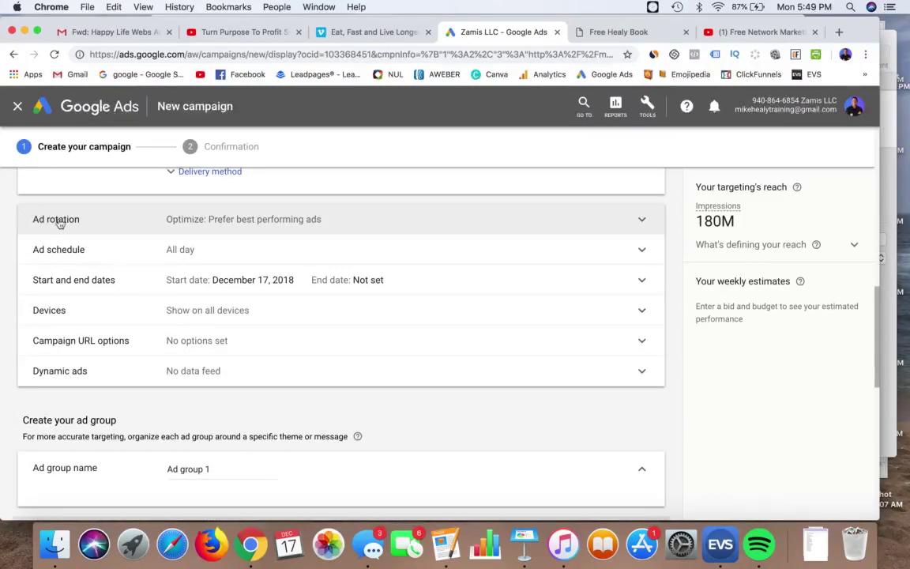
{"action": "scroll", "coordinate": [88, 224], "scroll_direction": "up", "scroll_amount": 1}
{"action": "scroll", "coordinate": [91, 224], "scroll_direction": "up", "scroll_amount": 2}
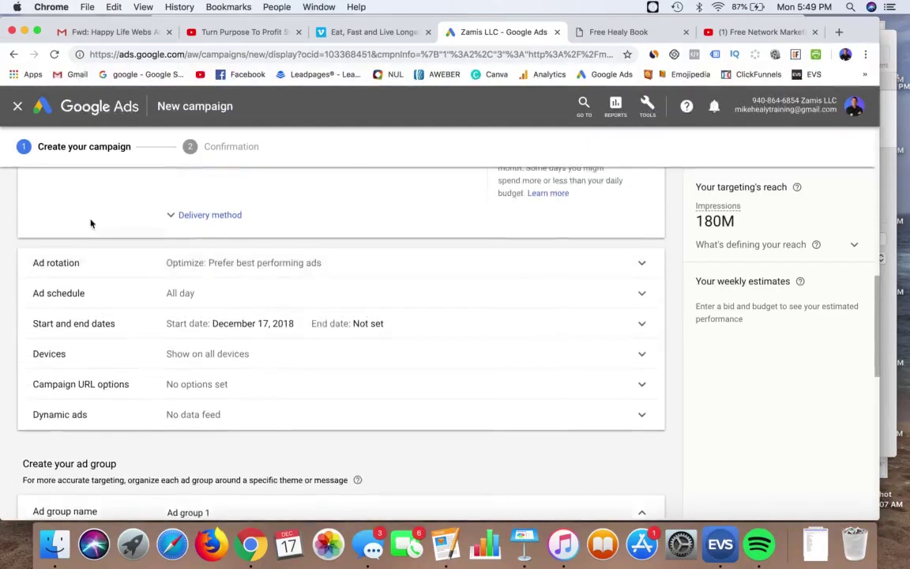
{"action": "scroll", "coordinate": [90, 225], "scroll_direction": "down", "scroll_amount": 2}
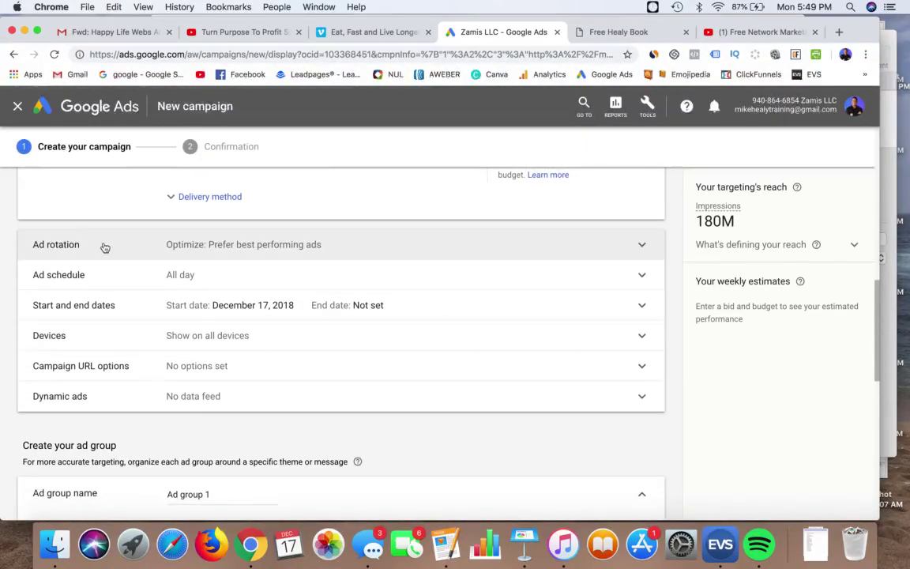
{"action": "left_click", "coordinate": [111, 247]}
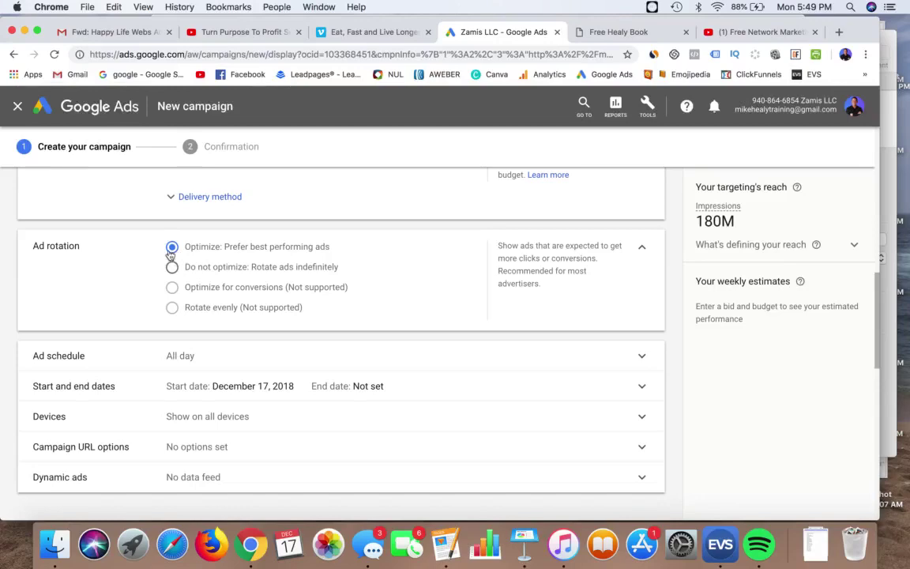
Set the ad schedule to Mondays - Fridays from 01:00 to 21:00.
{"action": "scroll", "coordinate": [133, 264], "scroll_direction": "down", "scroll_amount": 2}
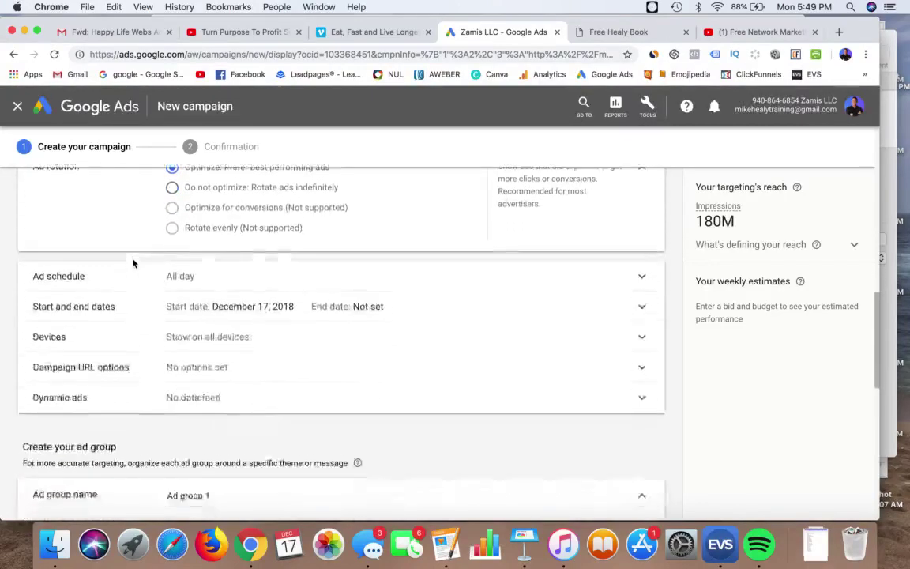
{"action": "left_click", "coordinate": [134, 275]}
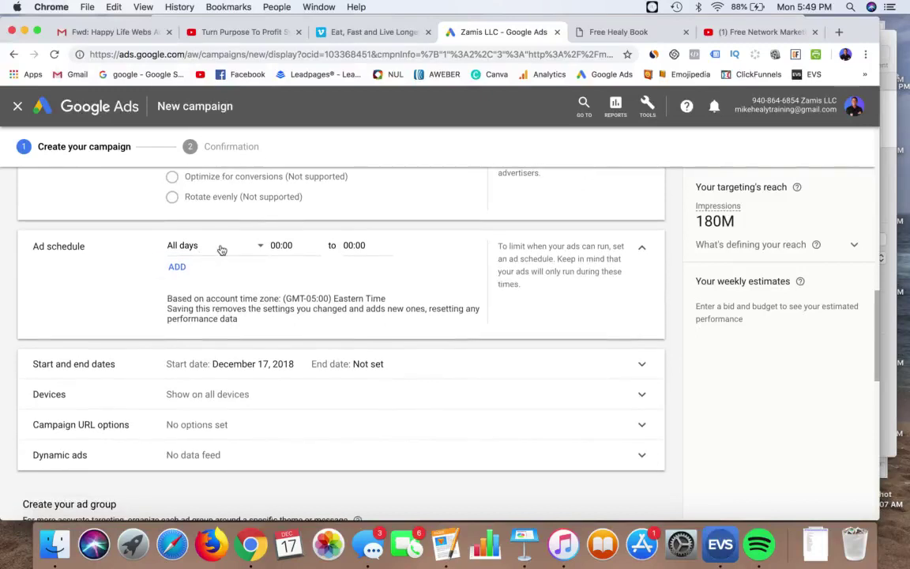
{"action": "left_click", "coordinate": [259, 247]}
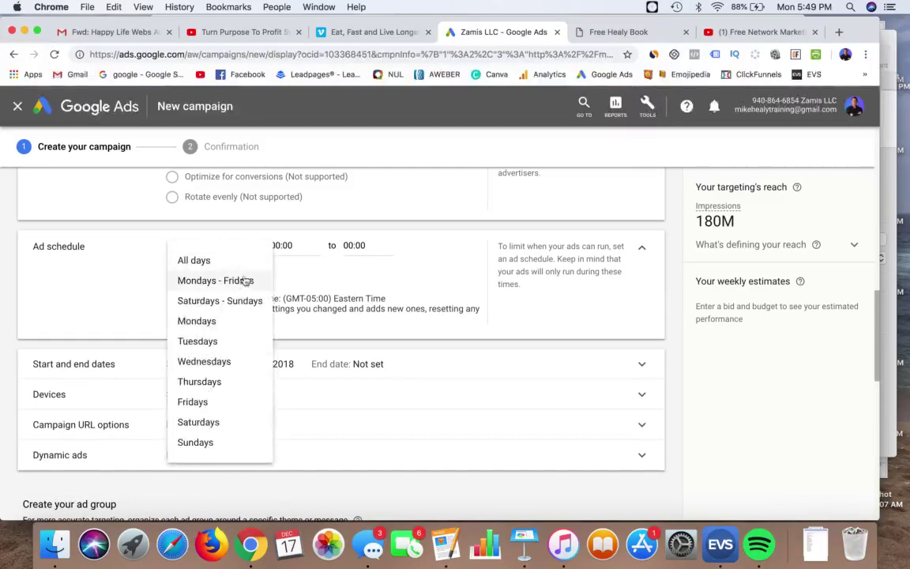
{"action": "left_click", "coordinate": [244, 281]}
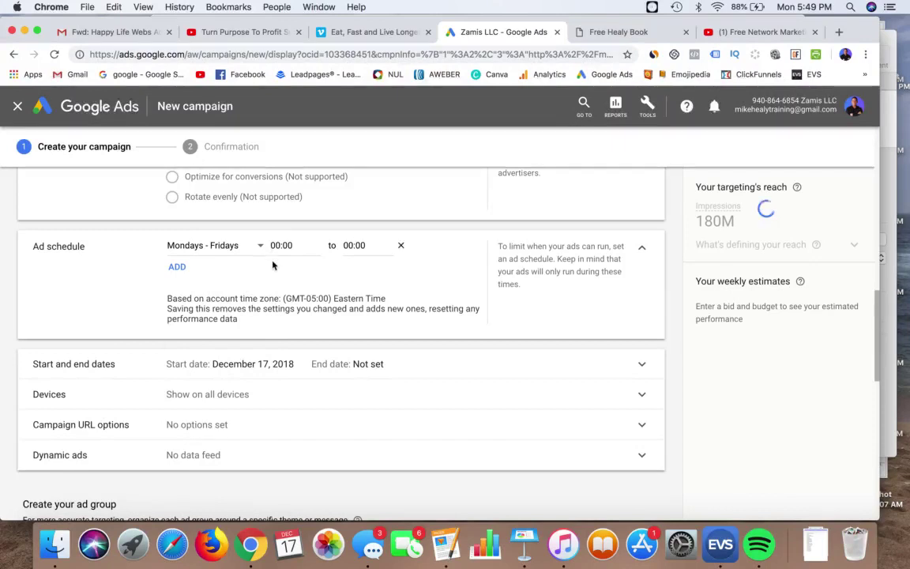
{"action": "left_click", "coordinate": [292, 247]}
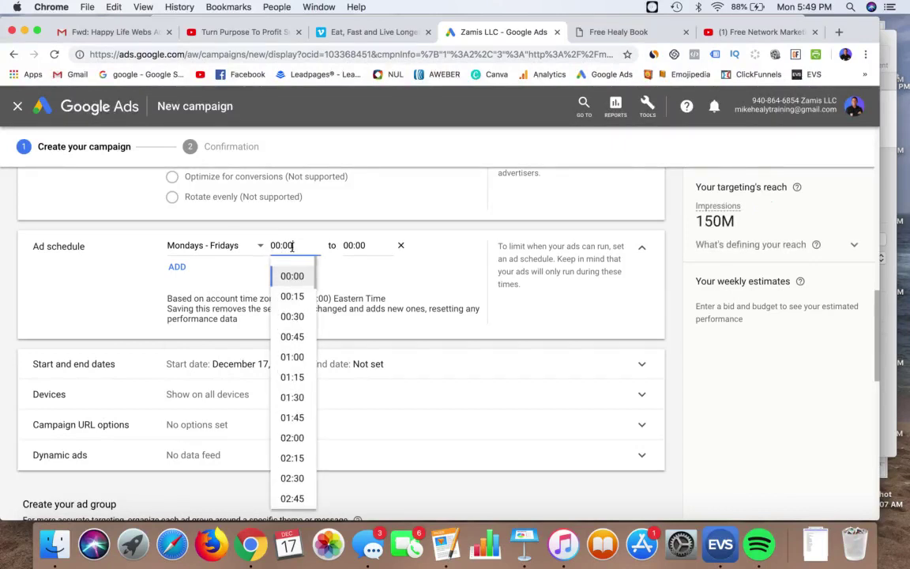
{"action": "left_click", "coordinate": [285, 354]}
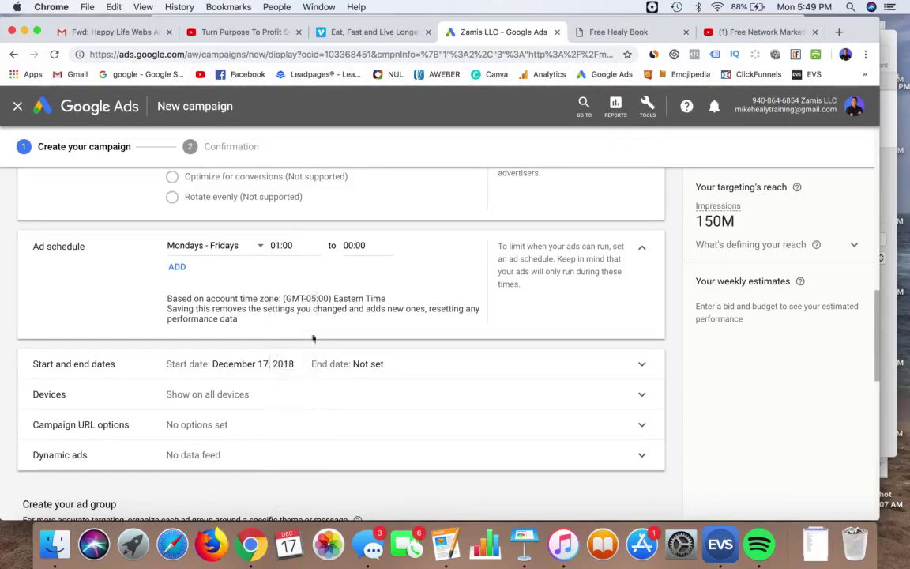
{"action": "left_click", "coordinate": [357, 245]}
{"action": "scroll", "coordinate": [366, 345], "scroll_direction": "down", "scroll_amount": 3}
{"action": "scroll", "coordinate": [366, 344], "scroll_direction": "down", "scroll_amount": 20}
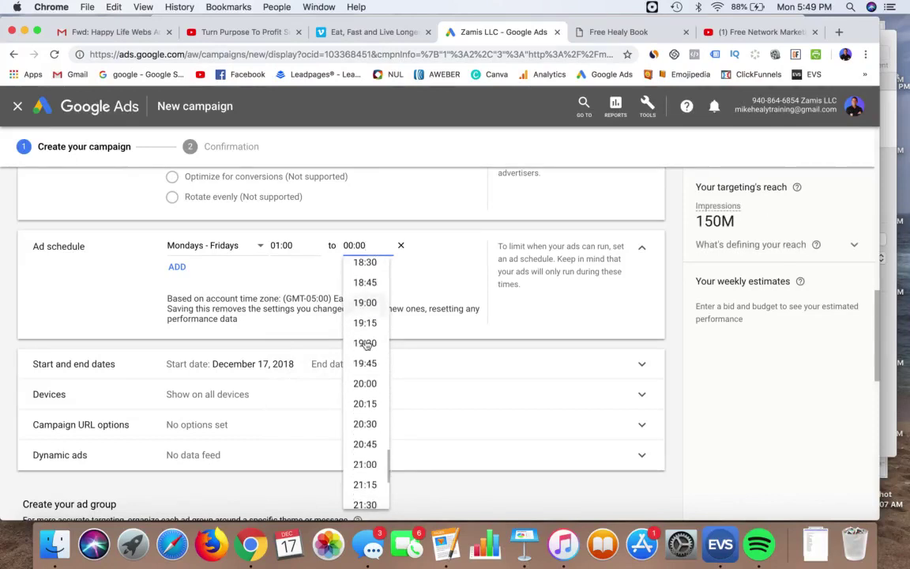
{"action": "left_click", "coordinate": [365, 463]}
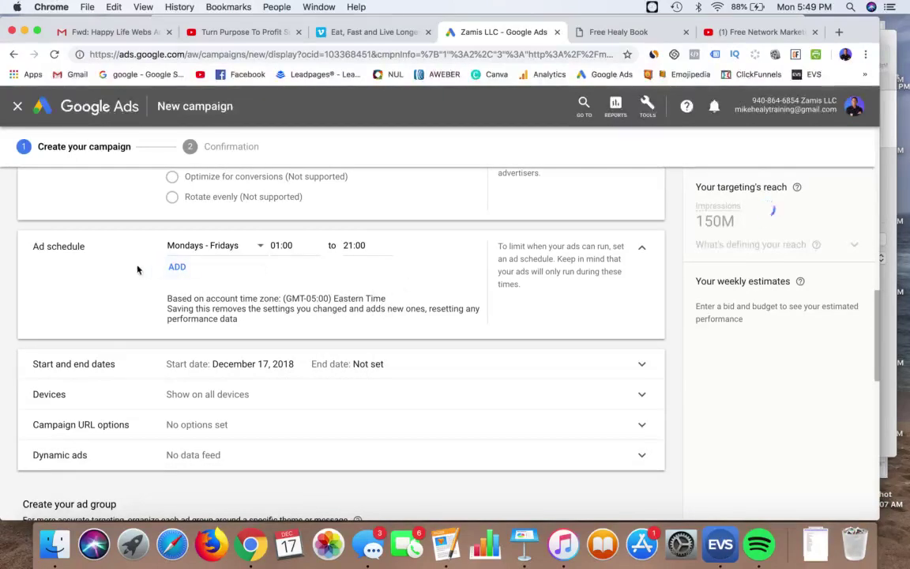
Open the campaign's start and end date settings for review.
{"action": "scroll", "coordinate": [135, 268], "scroll_direction": "down", "scroll_amount": 1}
{"action": "scroll", "coordinate": [136, 268], "scroll_direction": "down", "scroll_amount": 3}
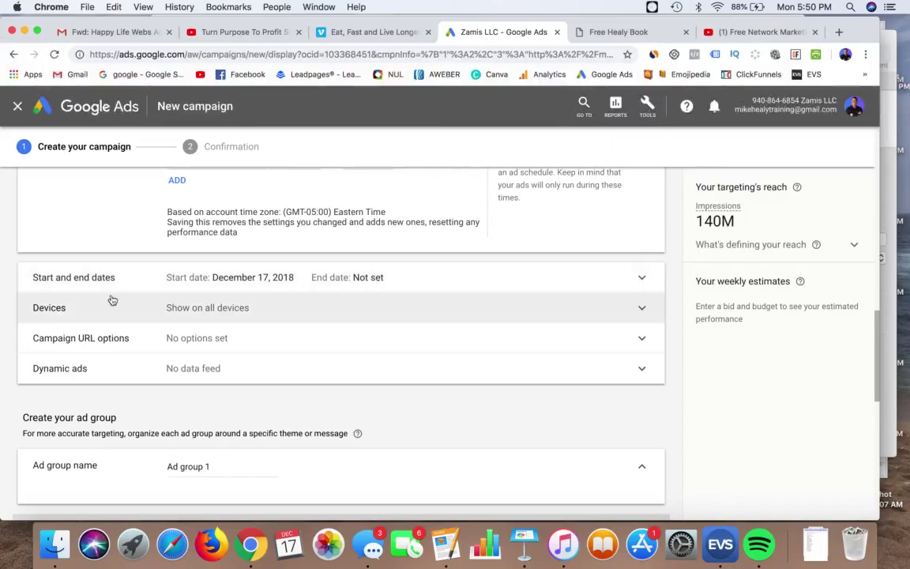
{"action": "left_click", "coordinate": [427, 283]}
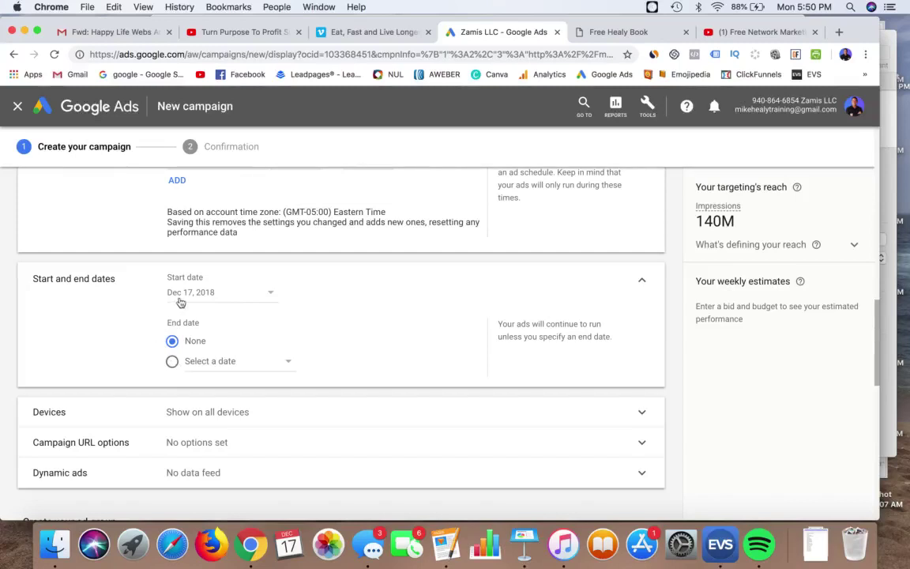
Examine the specific device targeting choices, then set the campaign back to show on all devices.
{"action": "scroll", "coordinate": [137, 307], "scroll_direction": "down", "scroll_amount": 3}
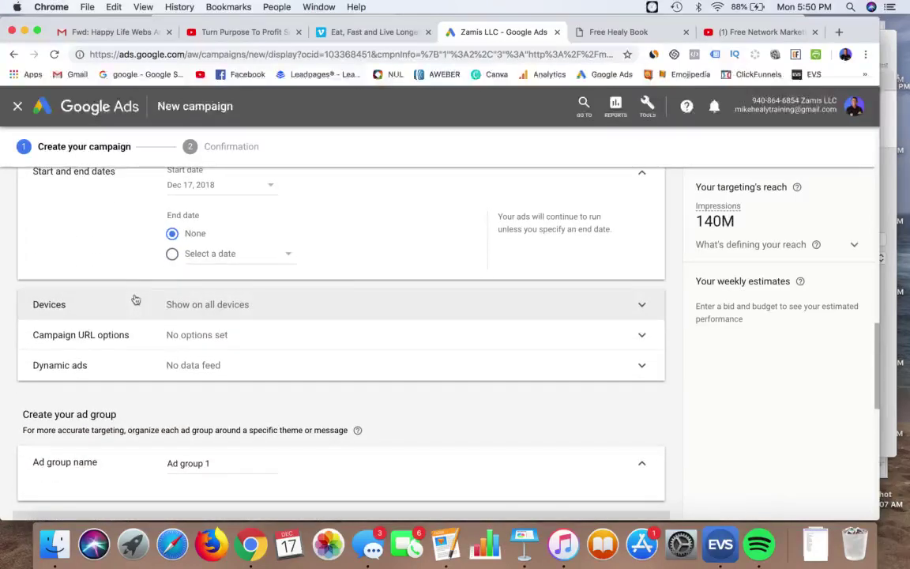
{"action": "left_click", "coordinate": [305, 307]}
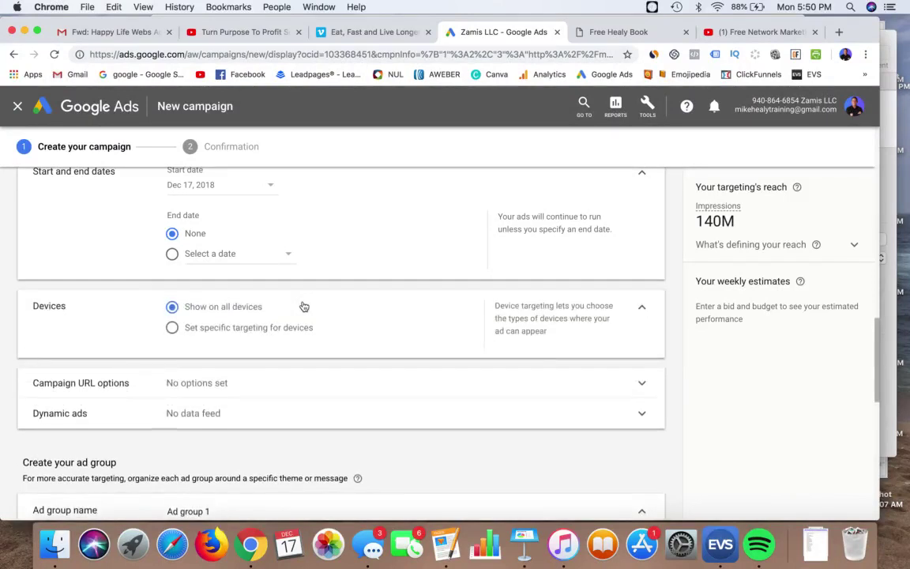
{"action": "left_click", "coordinate": [172, 329]}
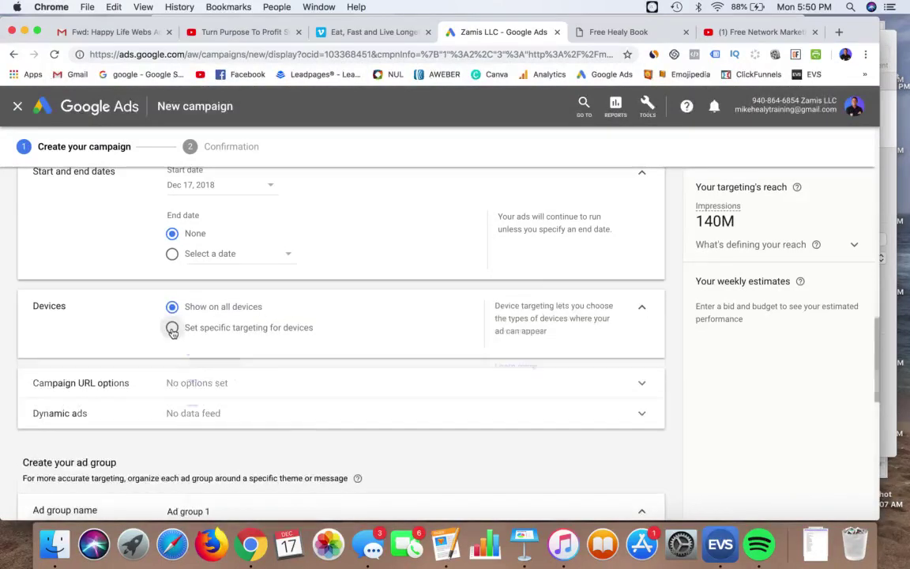
{"action": "scroll", "coordinate": [152, 355], "scroll_direction": "down", "scroll_amount": 2}
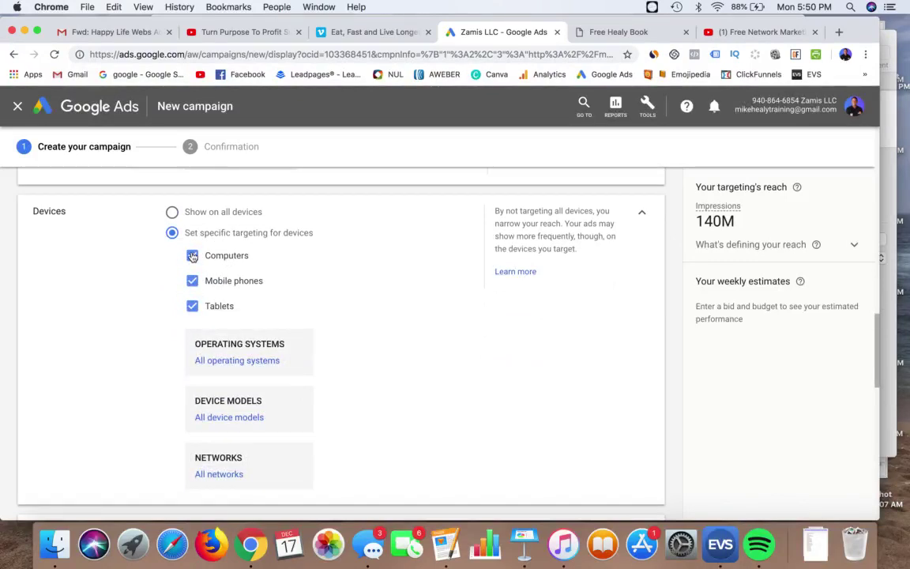
{"action": "left_click", "coordinate": [172, 212]}
{"action": "scroll", "coordinate": [146, 267], "scroll_direction": "down", "scroll_amount": 2}
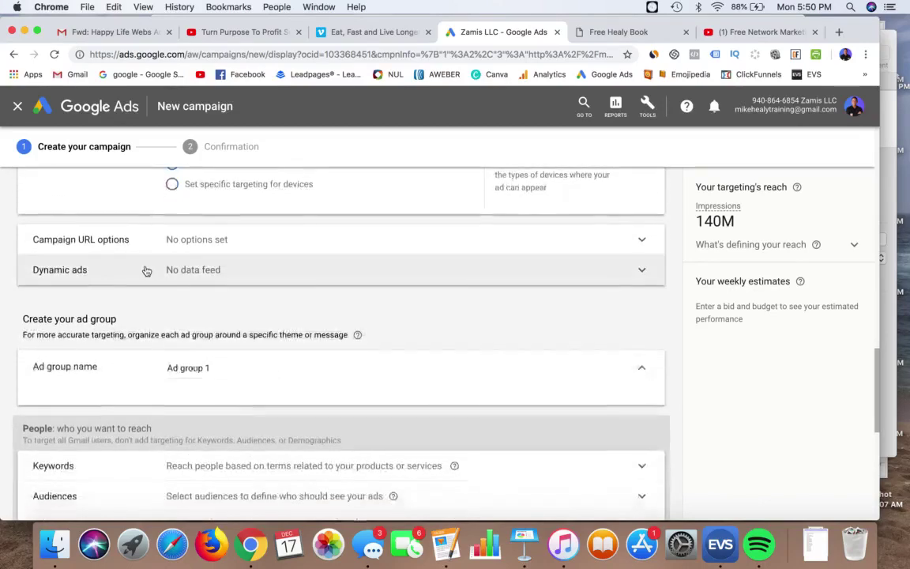
{"action": "scroll", "coordinate": [146, 272], "scroll_direction": "down", "scroll_amount": 3}
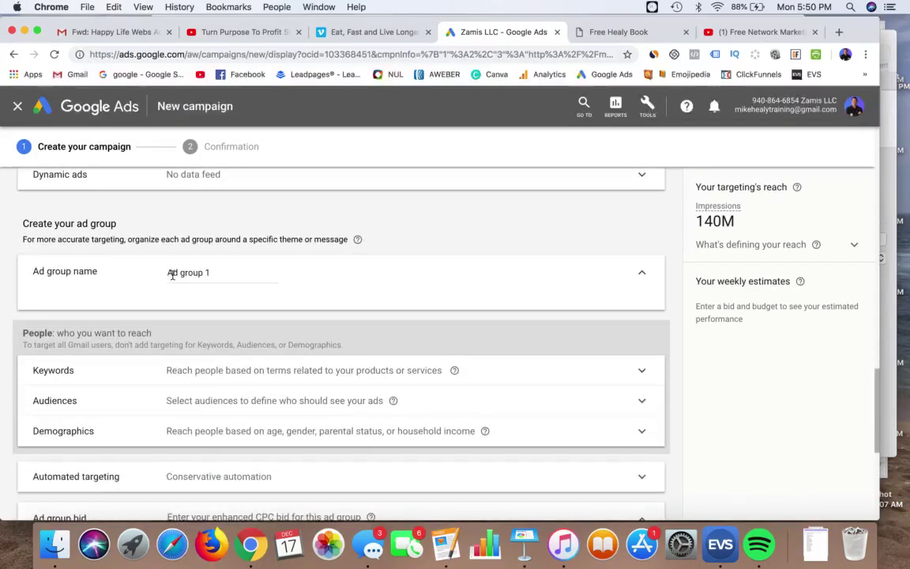
{"action": "scroll", "coordinate": [213, 264], "scroll_direction": "up", "scroll_amount": 10}
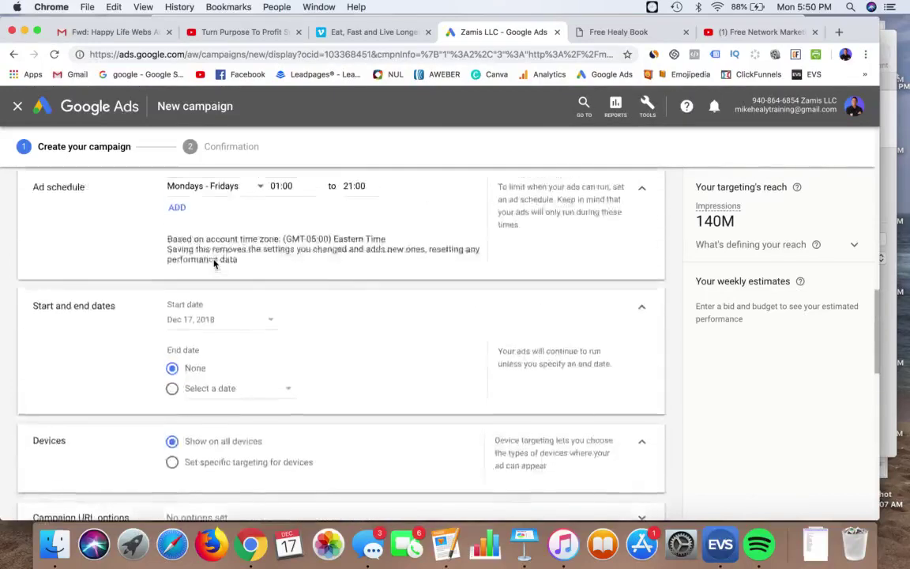
{"action": "scroll", "coordinate": [213, 260], "scroll_direction": "up", "scroll_amount": 10}
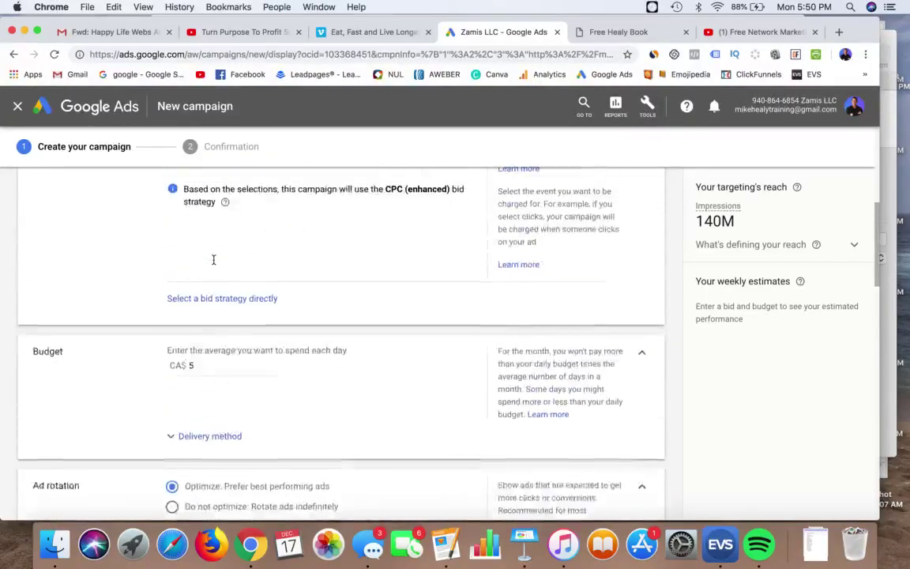
Collapse the campaign's device and start and end date settings.
{"action": "scroll", "coordinate": [214, 261], "scroll_direction": "up", "scroll_amount": 2}
{"action": "scroll", "coordinate": [213, 264], "scroll_direction": "down", "scroll_amount": 15}
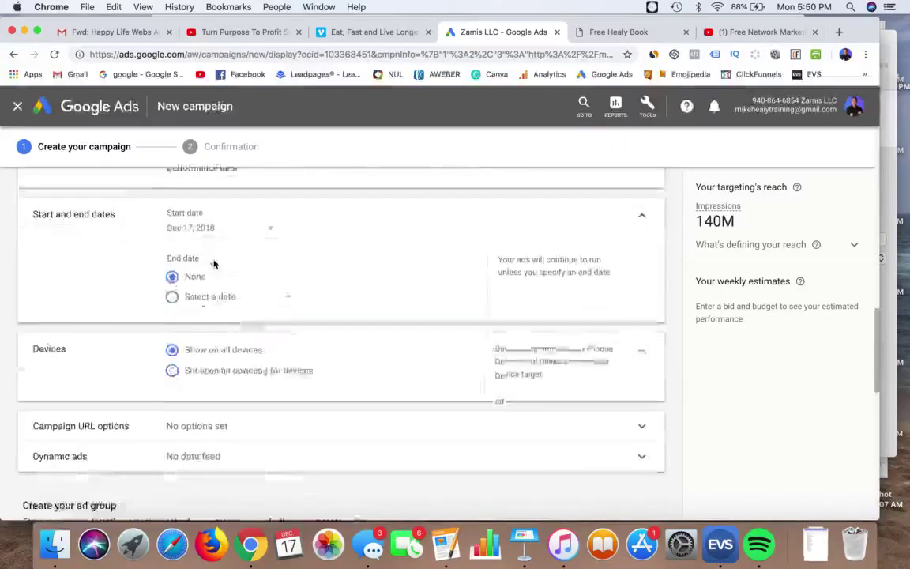
{"action": "left_click", "coordinate": [640, 336]}
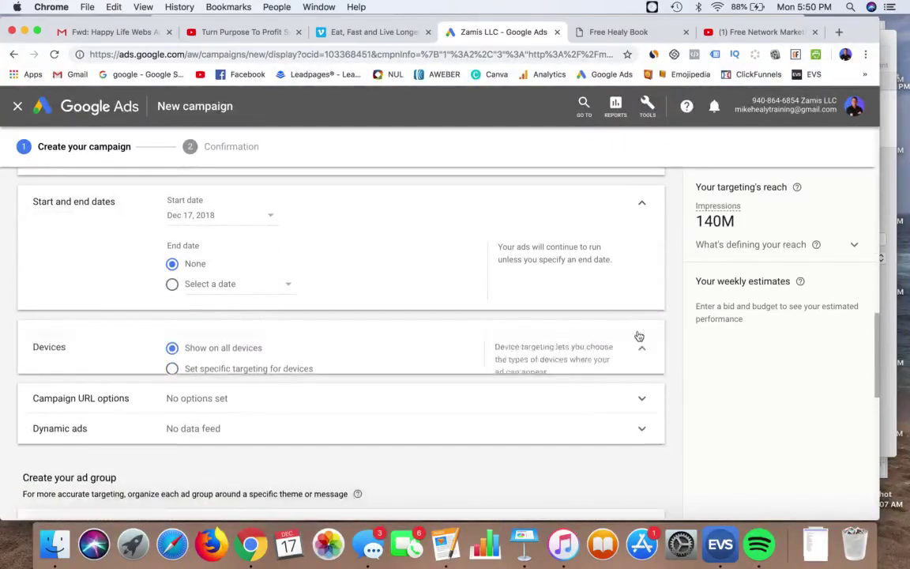
{"action": "left_click", "coordinate": [638, 209]}
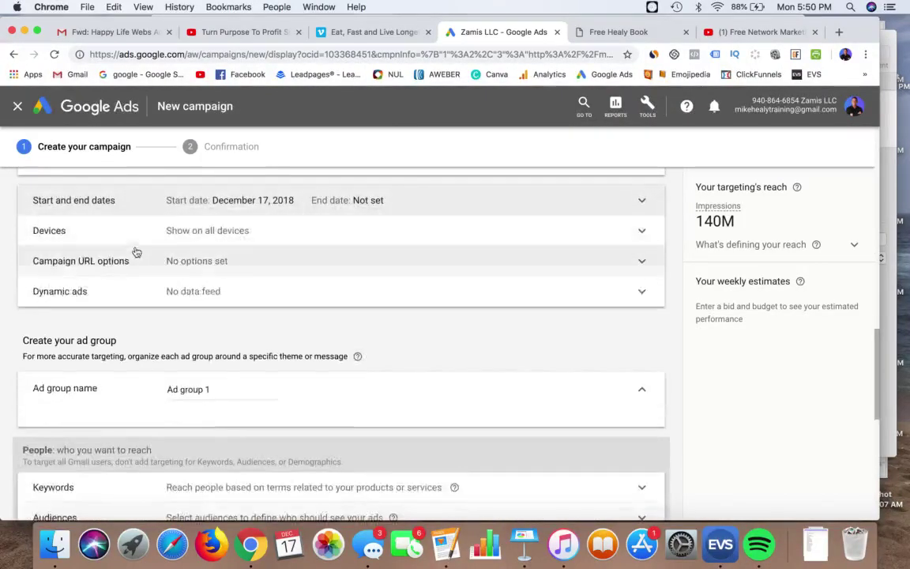
Open the ad group's keyword targeting and add the suggested keywords "mlm leads" and "how to get good leads for network-marketing".
{"action": "scroll", "coordinate": [131, 253], "scroll_direction": "down", "scroll_amount": 3}
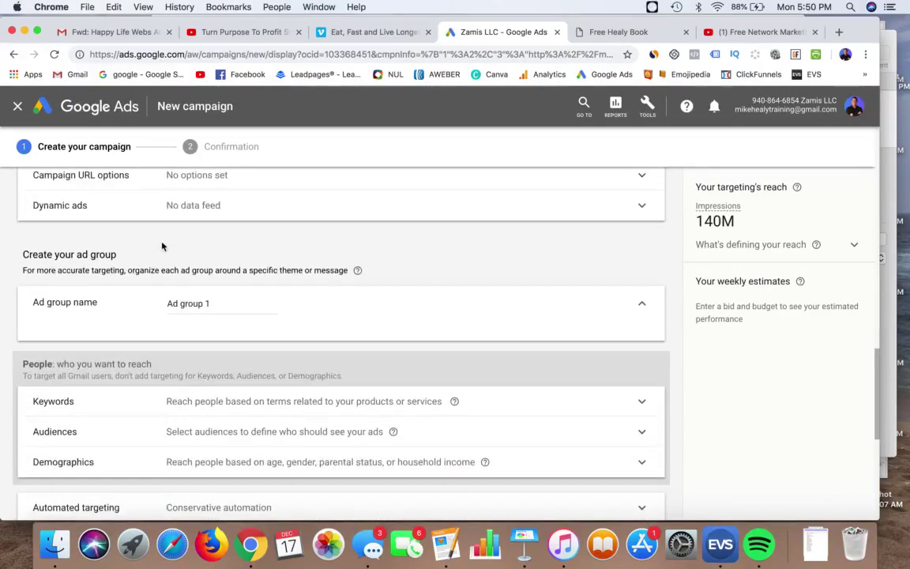
{"action": "scroll", "coordinate": [163, 246], "scroll_direction": "down", "scroll_amount": 1}
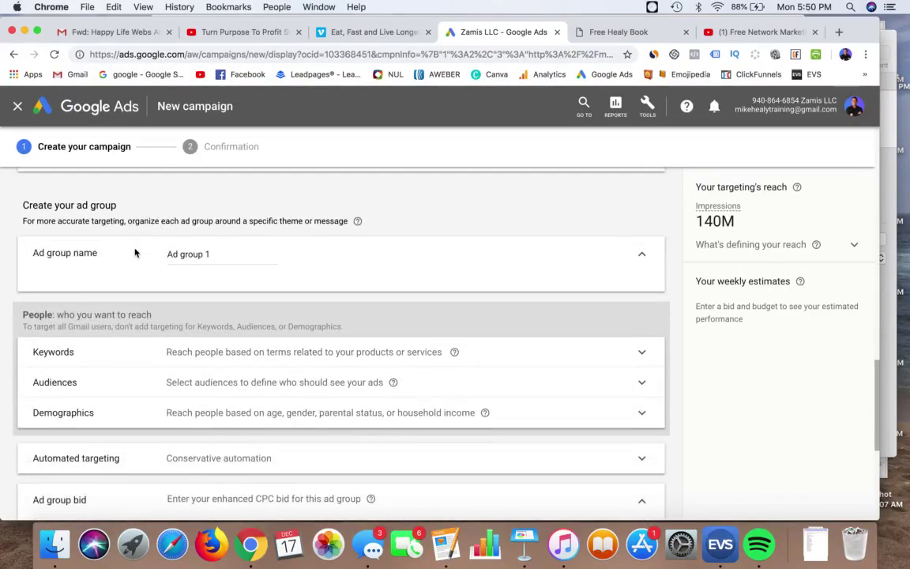
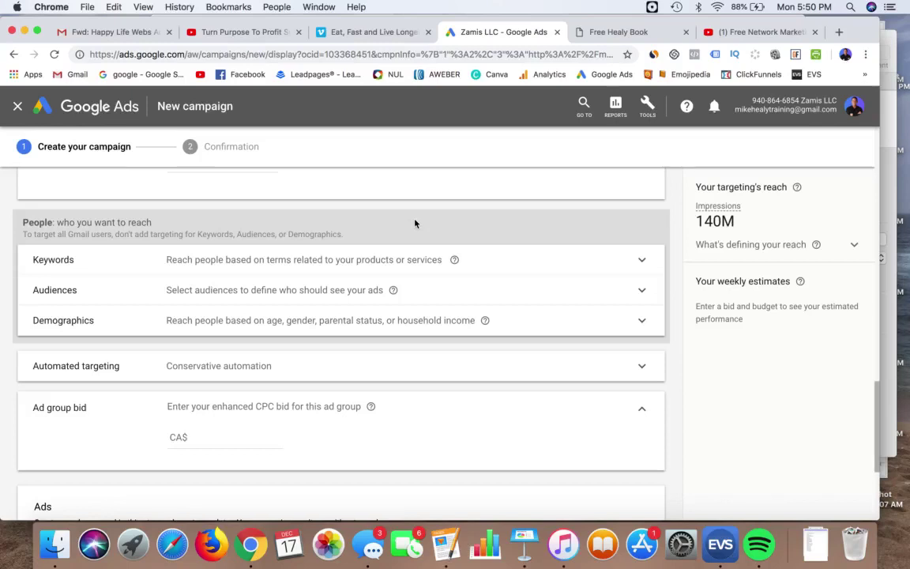
{"action": "scroll", "coordinate": [474, 220], "scroll_direction": "down", "scroll_amount": 1}
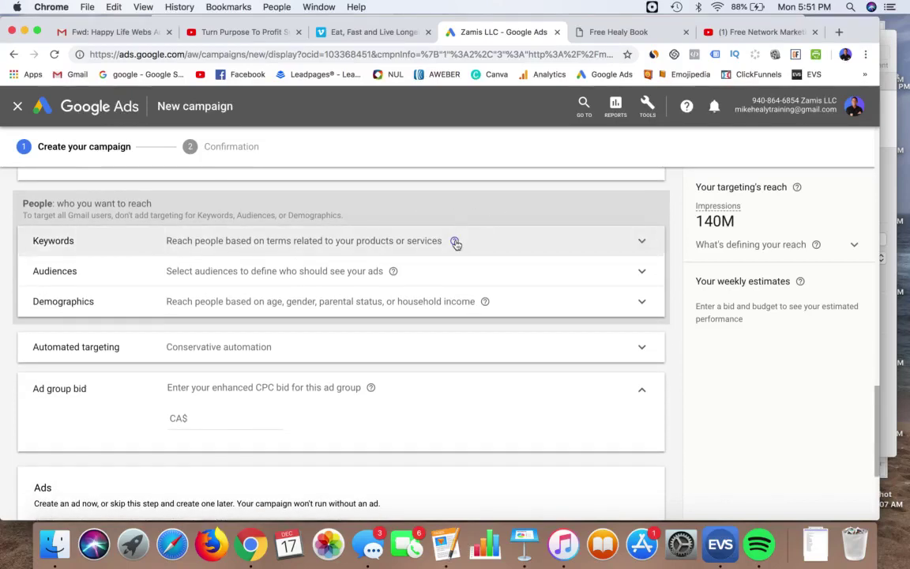
{"action": "mouse_move", "coordinate": [455, 241]}
{"action": "left_click", "coordinate": [642, 246]}
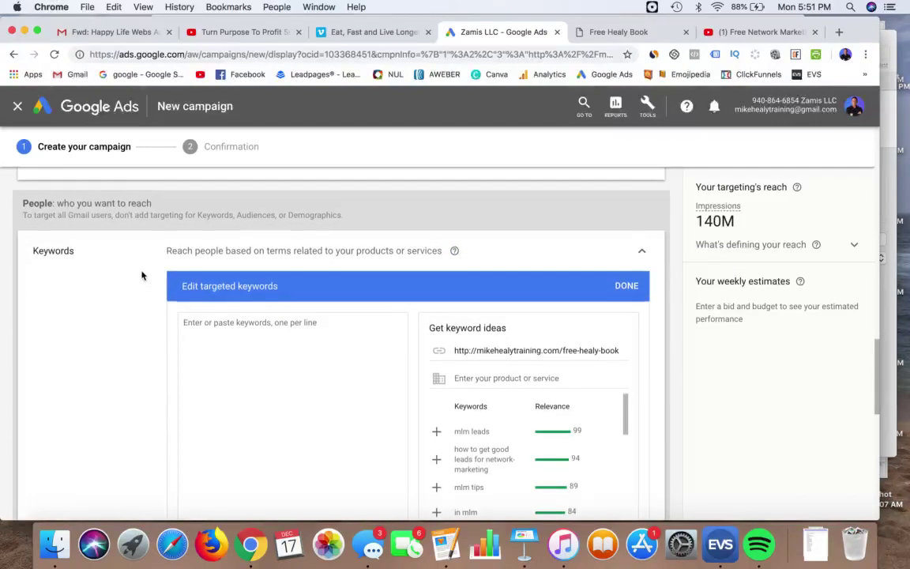
{"action": "scroll", "coordinate": [140, 277], "scroll_direction": "down", "scroll_amount": 3}
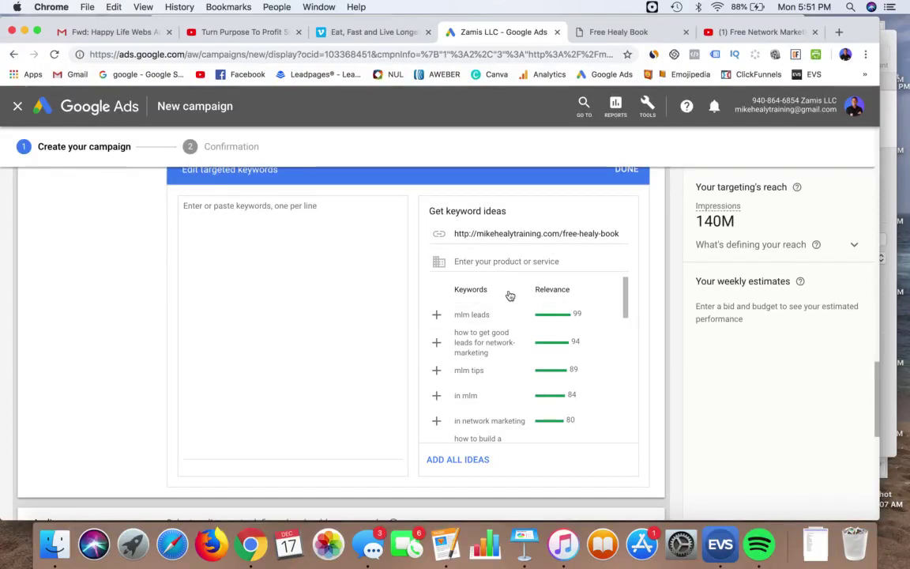
{"action": "left_click", "coordinate": [437, 315]}
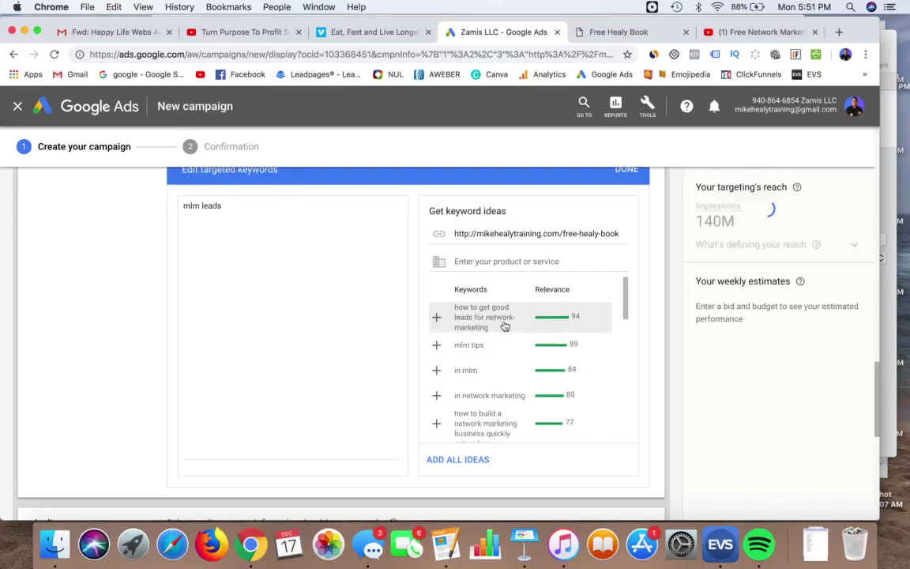
{"action": "left_click", "coordinate": [437, 320]}
{"action": "scroll", "coordinate": [506, 379], "scroll_direction": "down", "scroll_amount": 1}
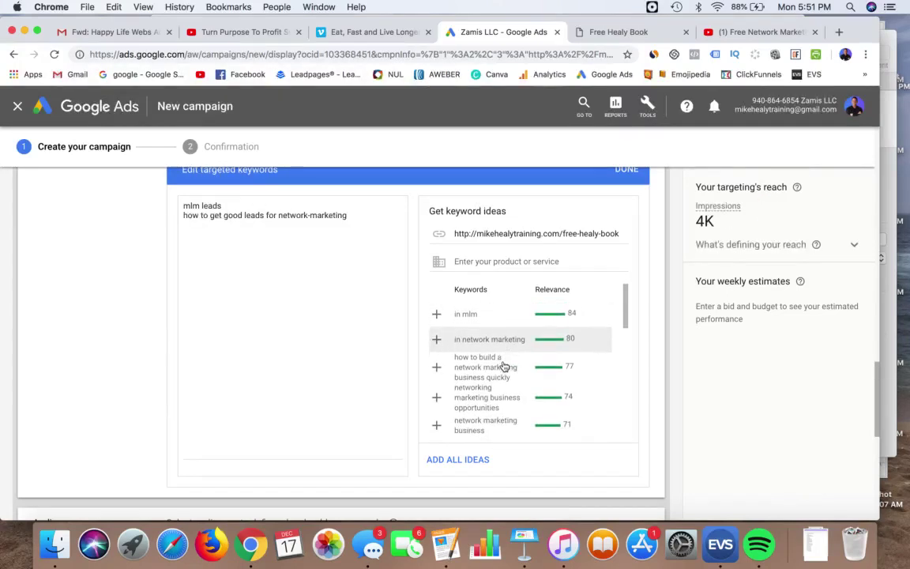
Check the free book landing page, then add the suggested keyword "how to build a network marketing business quickly".
{"action": "scroll", "coordinate": [514, 365], "scroll_direction": "down", "scroll_amount": 1}
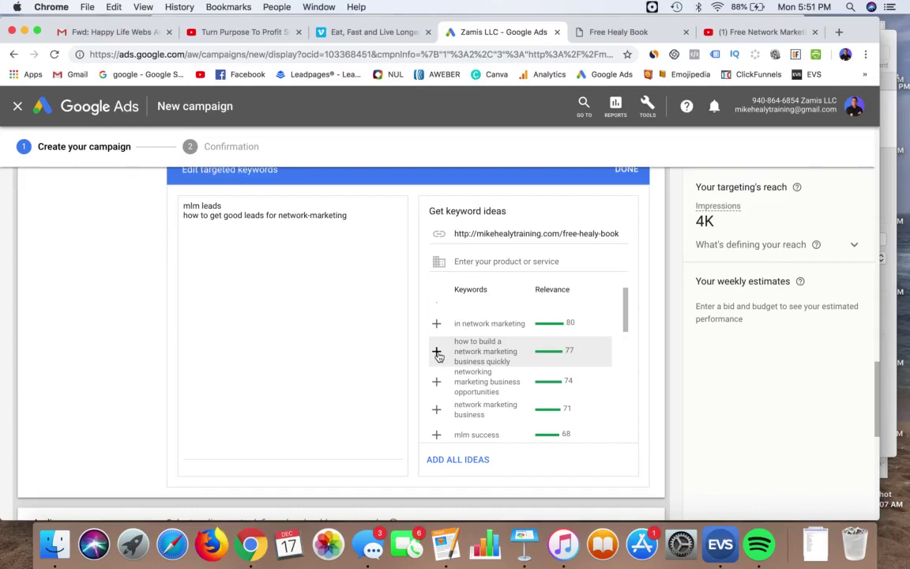
{"action": "left_click", "coordinate": [632, 32]}
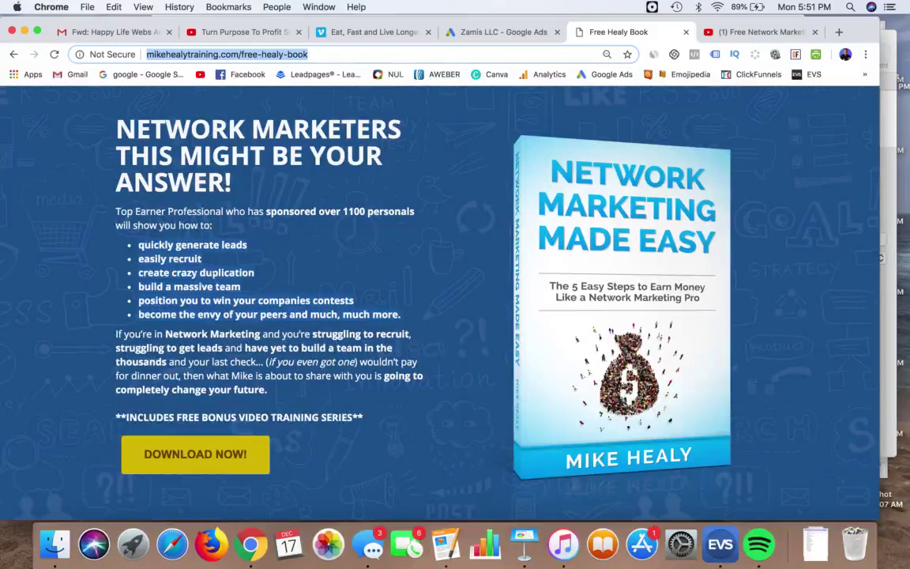
{"action": "left_click", "coordinate": [482, 31]}
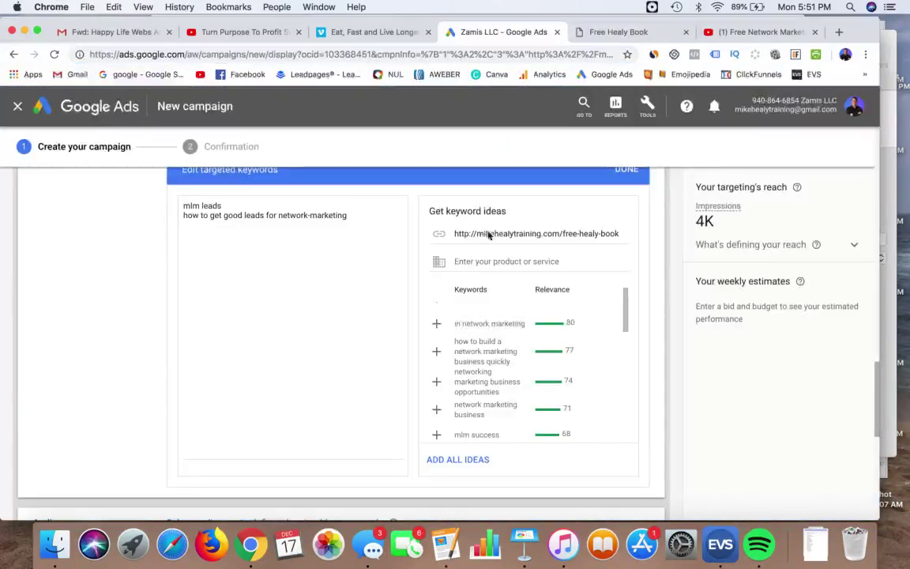
{"action": "left_click", "coordinate": [437, 353]}
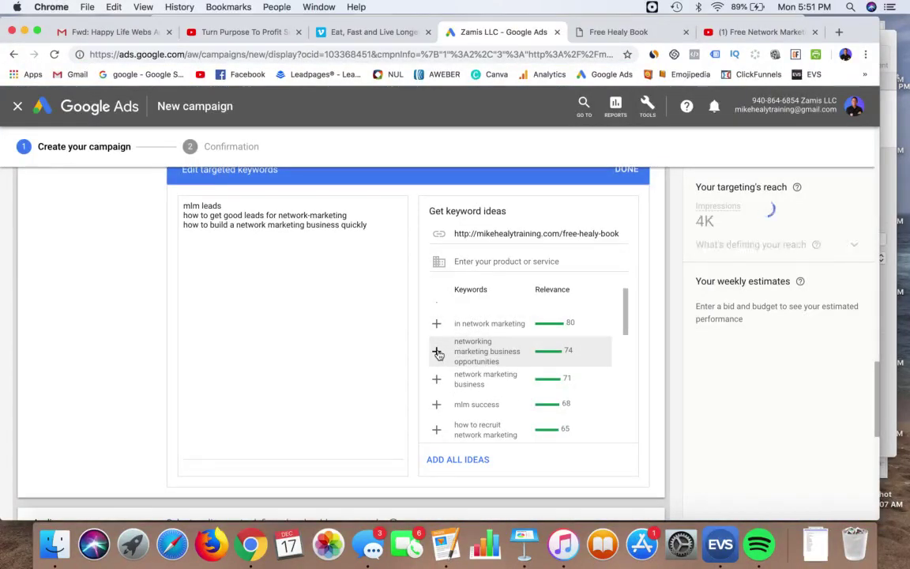
Add all remaining keyword ideas and remove "book marketing", "interview answers" and "marketing a book" from the targeted keywords.
{"action": "scroll", "coordinate": [440, 387], "scroll_direction": "down", "scroll_amount": 4}
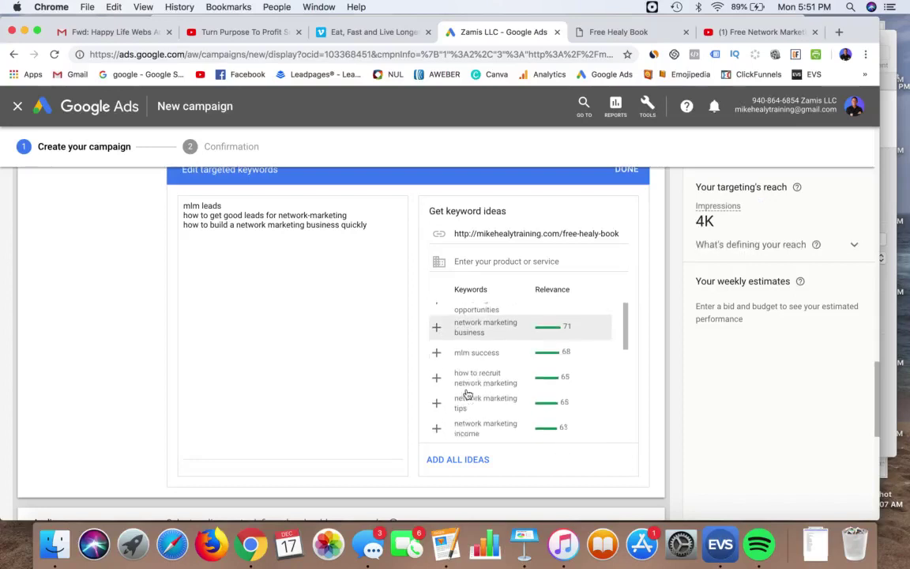
{"action": "scroll", "coordinate": [481, 373], "scroll_direction": "down", "scroll_amount": 5}
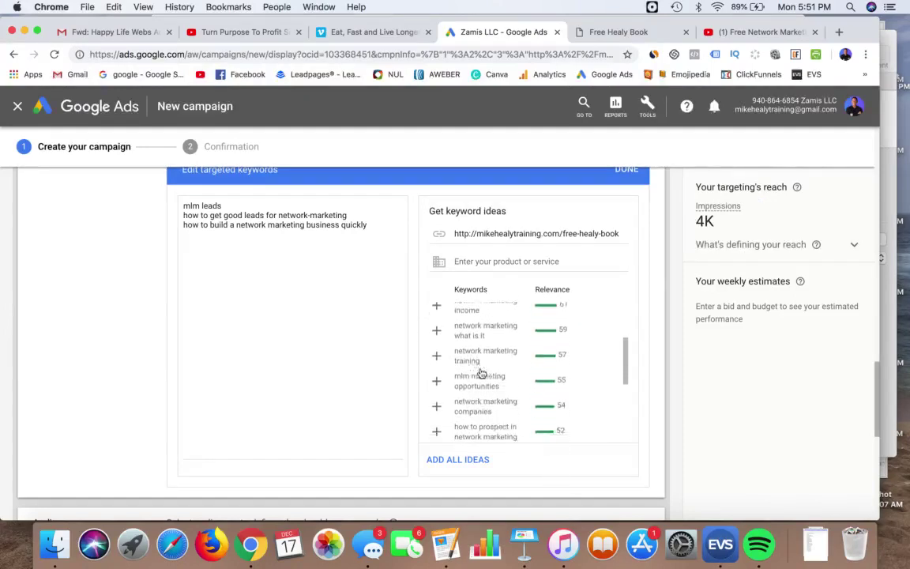
{"action": "scroll", "coordinate": [481, 373], "scroll_direction": "down", "scroll_amount": 6}
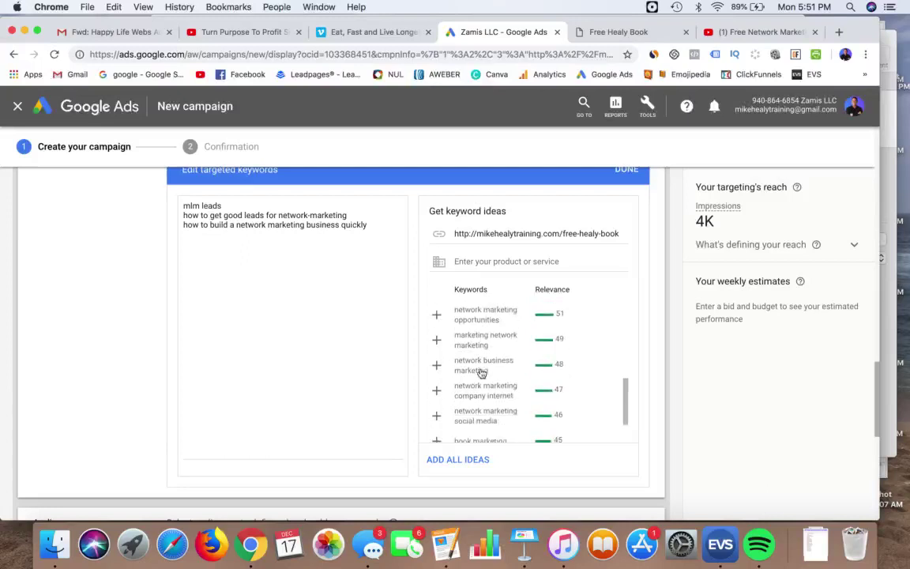
{"action": "scroll", "coordinate": [481, 373], "scroll_direction": "down", "scroll_amount": 1}
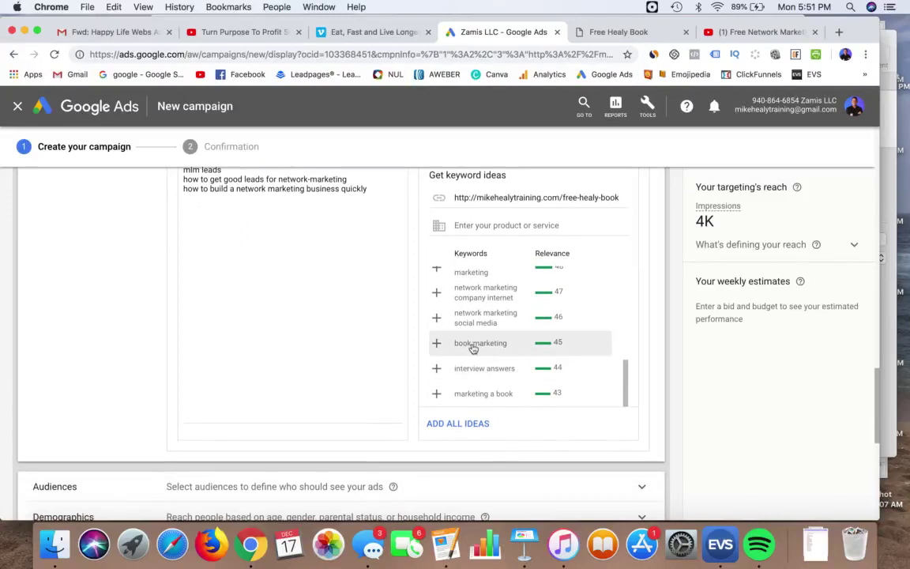
{"action": "left_click", "coordinate": [456, 425]}
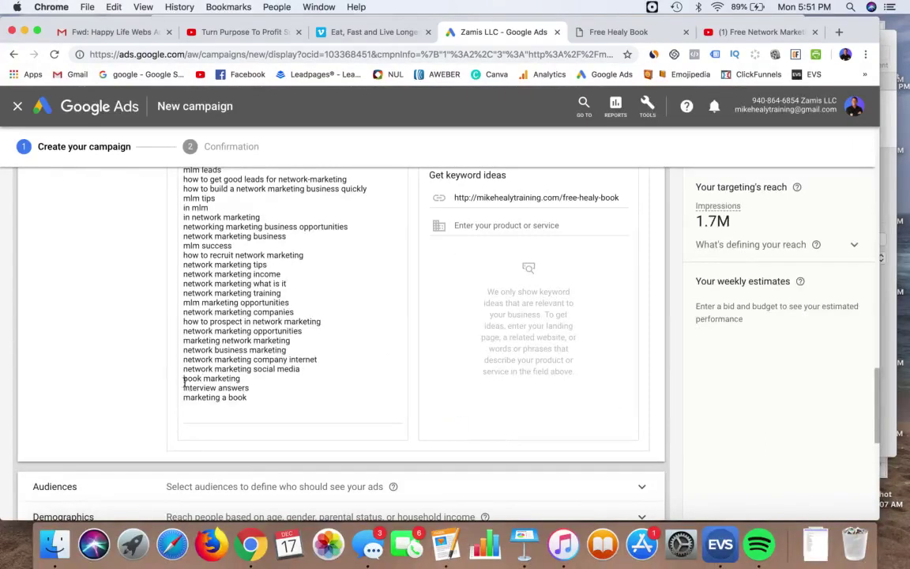
{"action": "left_click_drag", "start_coordinate": [186, 380], "coordinate": [249, 398]}
{"action": "key", "text": "BackSpace"}
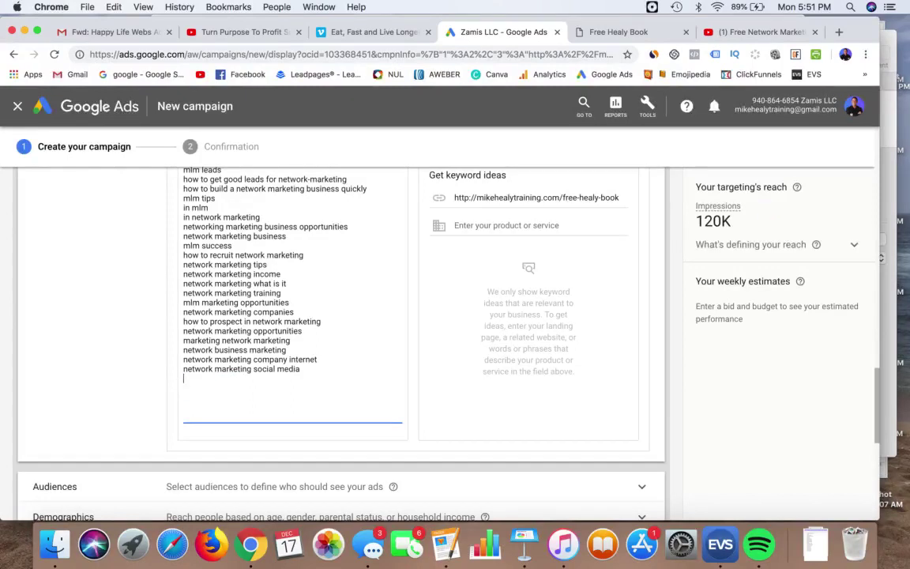
Review the full list of targeted keywords and the other ad group targeting sections below it.
{"action": "scroll", "coordinate": [225, 357], "scroll_direction": "up", "scroll_amount": 3}
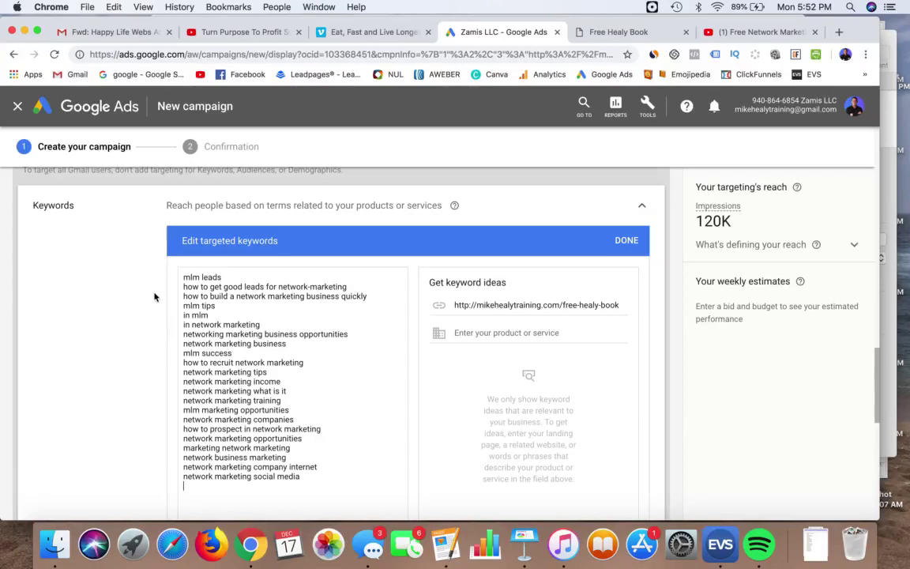
{"action": "scroll", "coordinate": [154, 295], "scroll_direction": "down", "scroll_amount": 1}
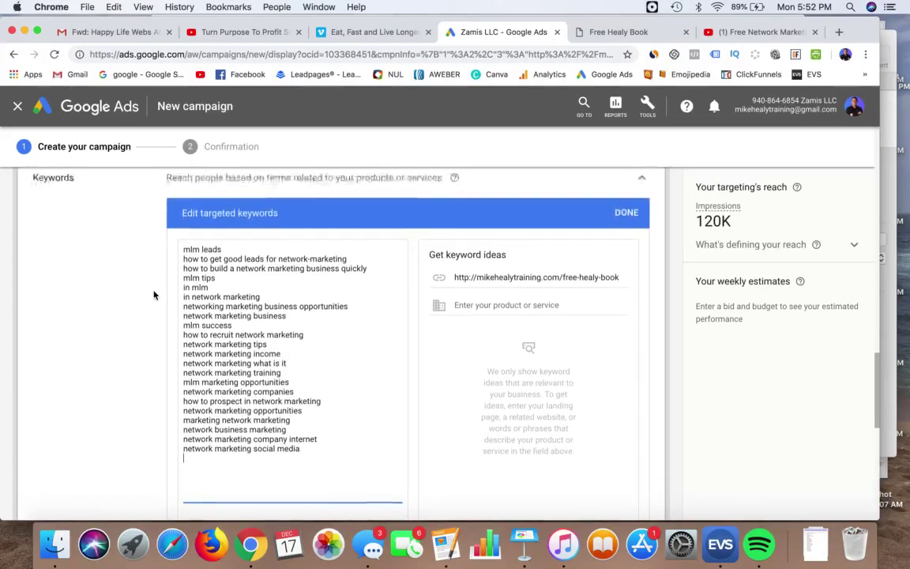
{"action": "scroll", "coordinate": [282, 281], "scroll_direction": "up", "scroll_amount": 1}
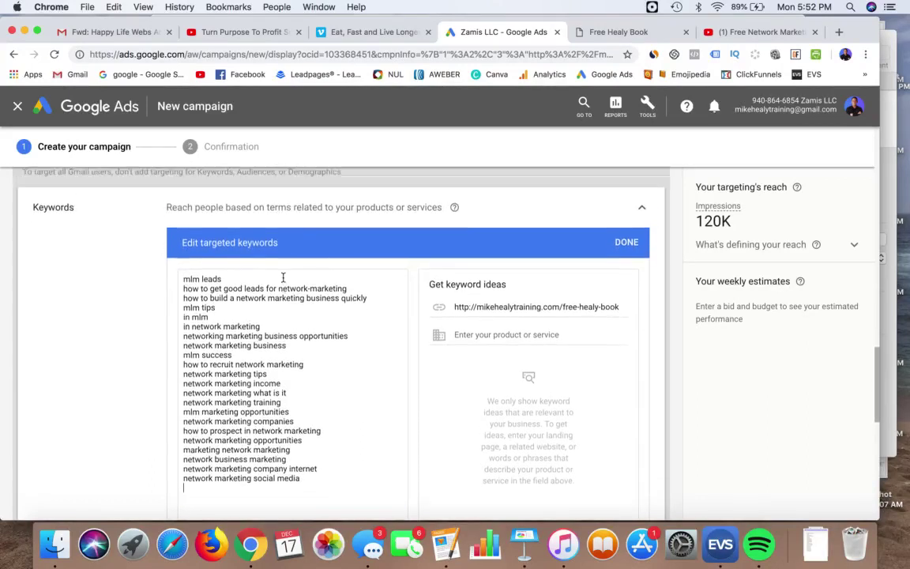
{"action": "scroll", "coordinate": [282, 278], "scroll_direction": "down", "scroll_amount": 2}
{"action": "scroll", "coordinate": [283, 277], "scroll_direction": "down", "scroll_amount": 1}
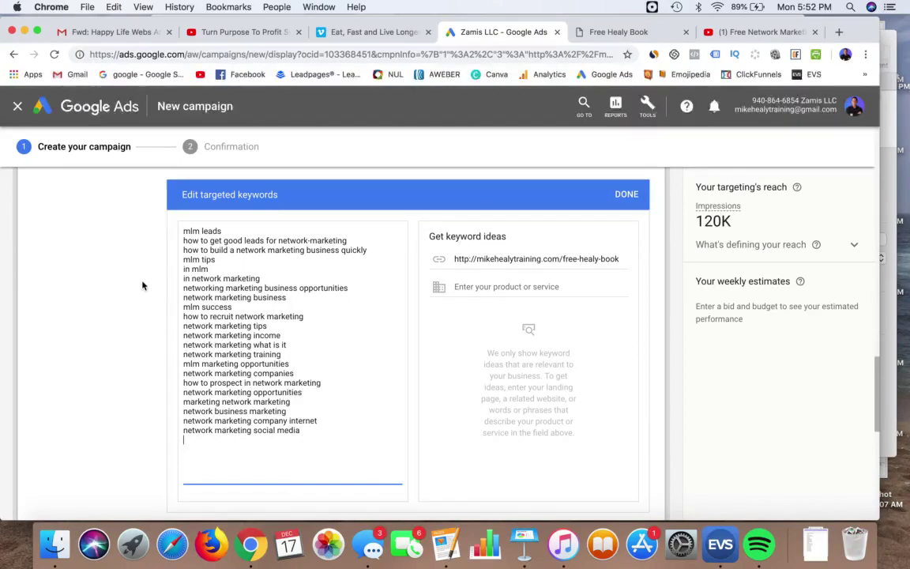
{"action": "scroll", "coordinate": [143, 286], "scroll_direction": "down", "scroll_amount": 5}
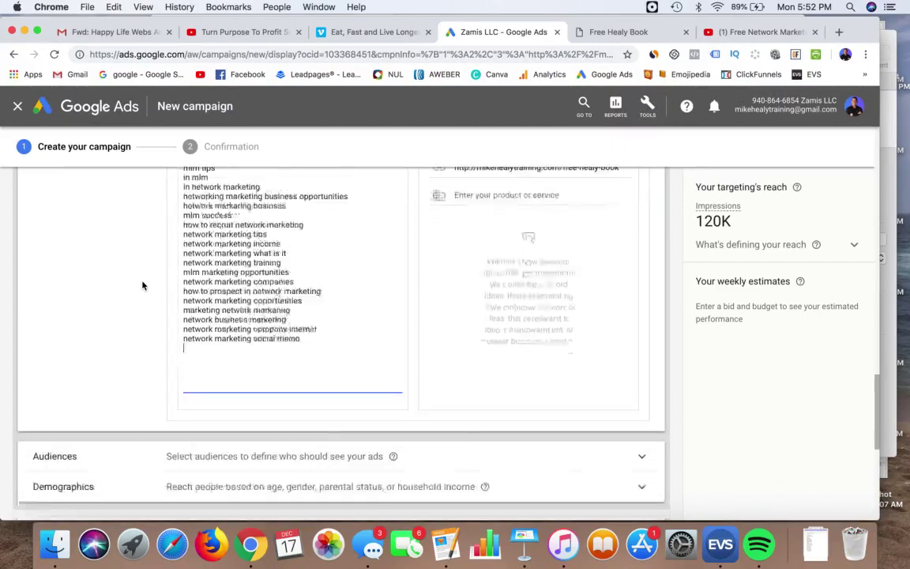
{"action": "scroll", "coordinate": [143, 286], "scroll_direction": "down", "scroll_amount": 2}
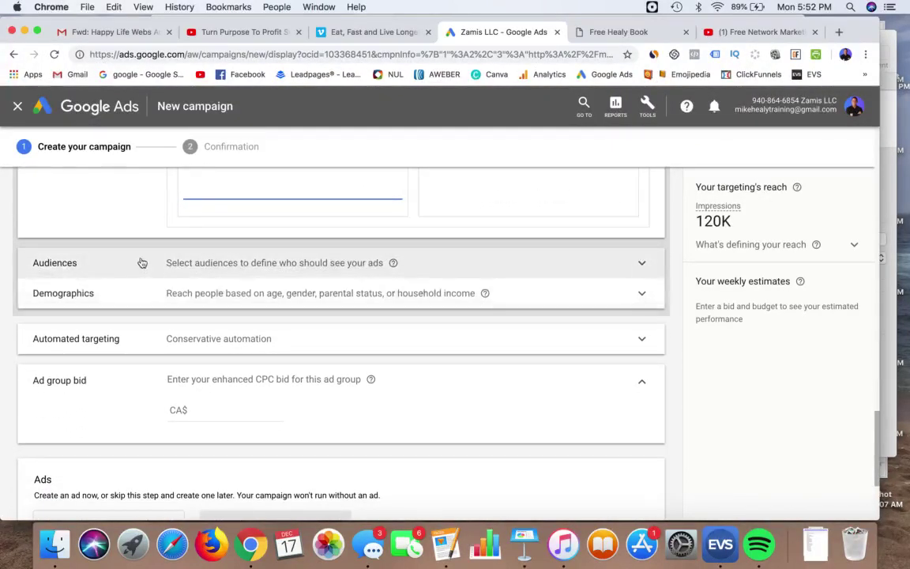
{"action": "scroll", "coordinate": [304, 287], "scroll_direction": "up", "scroll_amount": 2}
{"action": "scroll", "coordinate": [111, 281], "scroll_direction": "up", "scroll_amount": 8}
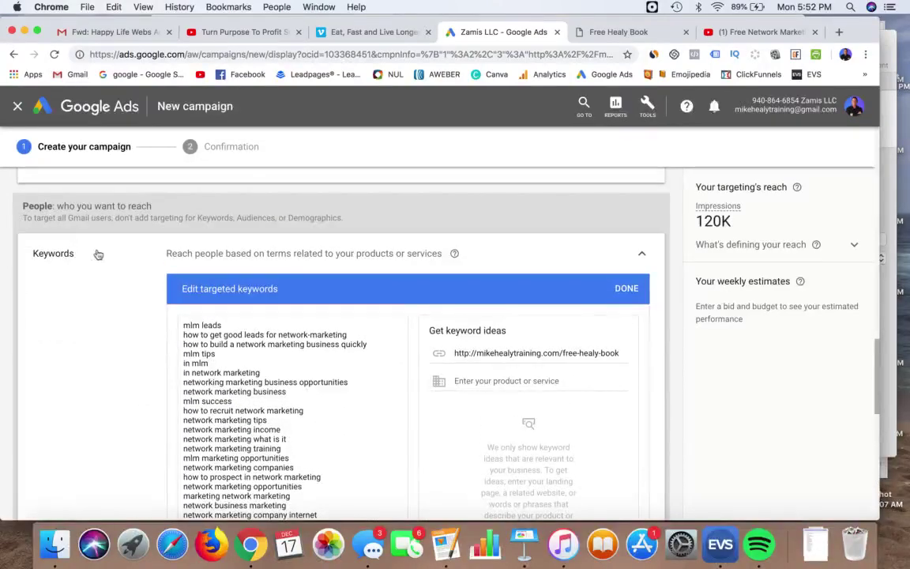
Open the ad group's audience targeting and select the suggested in-market audience Sales & Marketing Jobs.
{"action": "scroll", "coordinate": [108, 256], "scroll_direction": "down", "scroll_amount": 4}
{"action": "scroll", "coordinate": [109, 256], "scroll_direction": "down", "scroll_amount": 5}
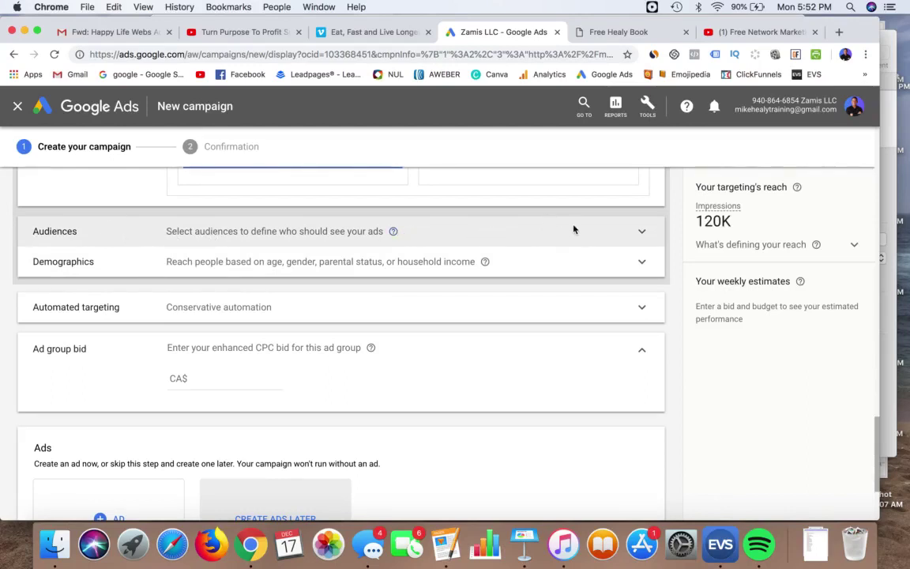
{"action": "left_click", "coordinate": [640, 233]}
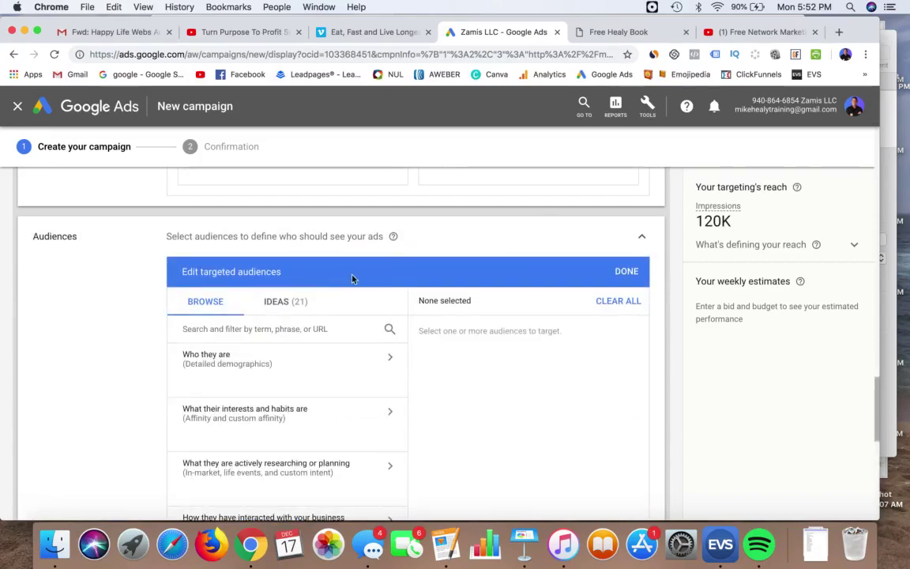
{"action": "left_click", "coordinate": [273, 305]}
{"action": "scroll", "coordinate": [260, 357], "scroll_direction": "down", "scroll_amount": 5}
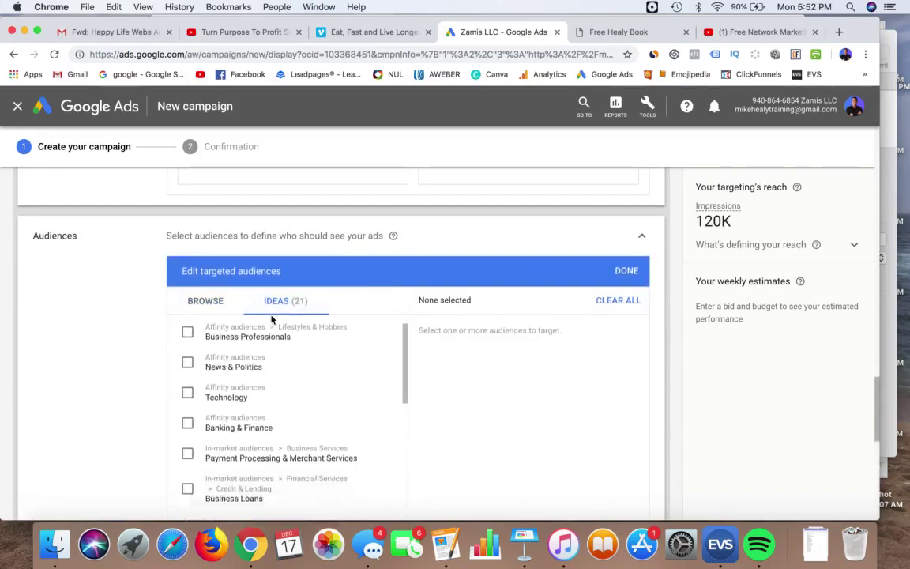
{"action": "scroll", "coordinate": [260, 357], "scroll_direction": "down", "scroll_amount": 10}
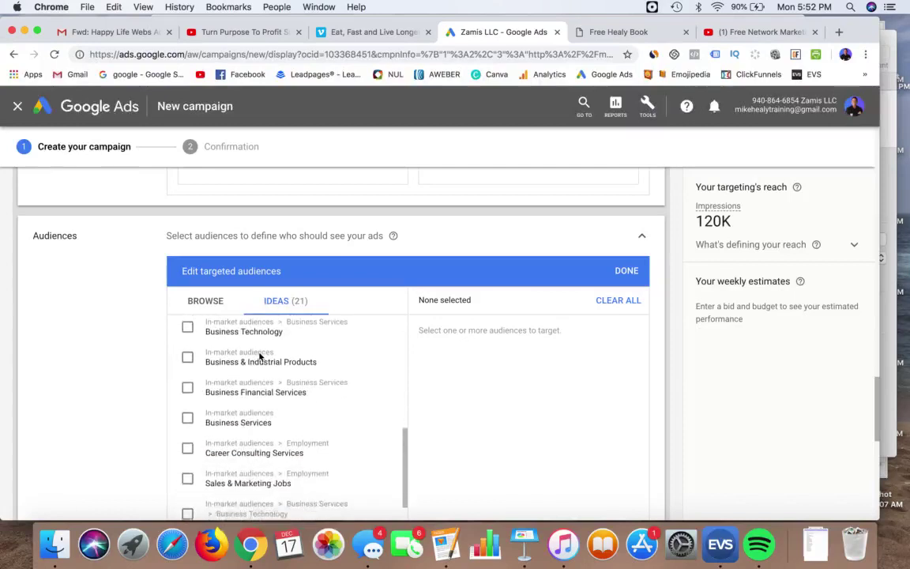
{"action": "scroll", "coordinate": [260, 357], "scroll_direction": "down", "scroll_amount": 6}
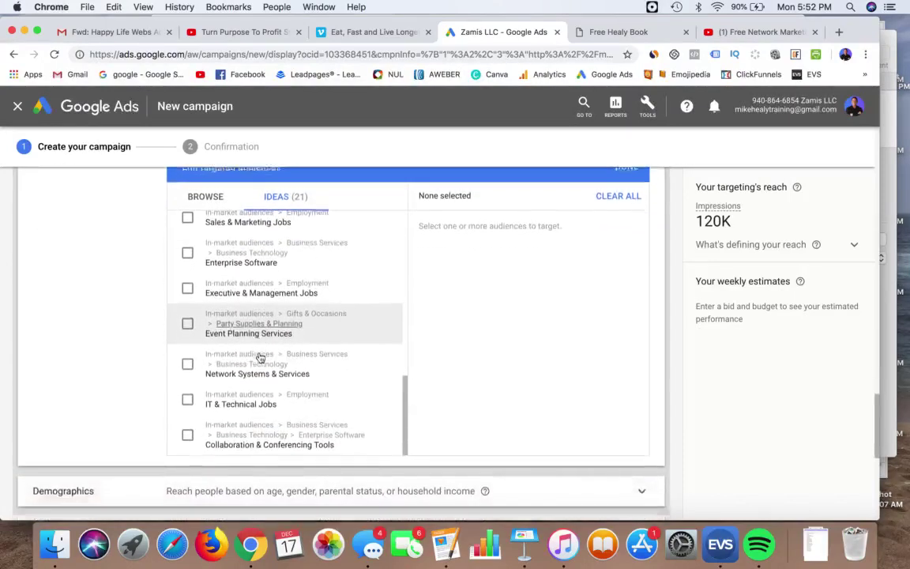
{"action": "scroll", "coordinate": [260, 357], "scroll_direction": "up", "scroll_amount": 3}
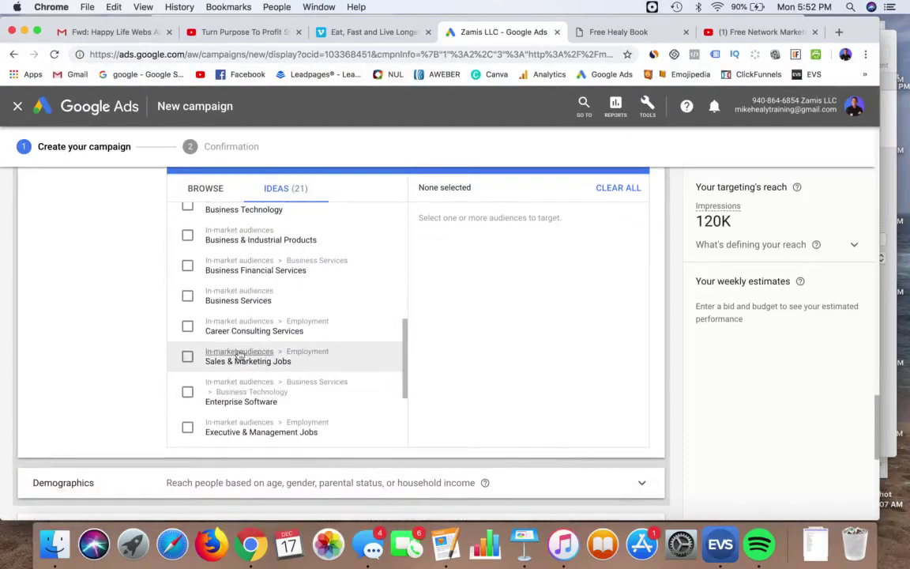
{"action": "left_click", "coordinate": [188, 357]}
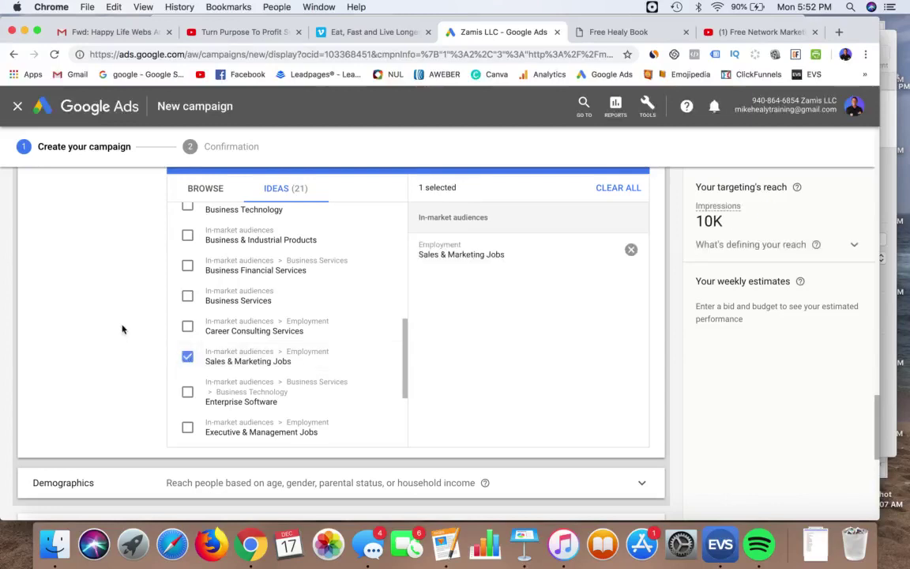
Remove the Sales & Marketing Jobs audience from the targeted audiences and collapse the audience section.
{"action": "left_click", "coordinate": [631, 250]}
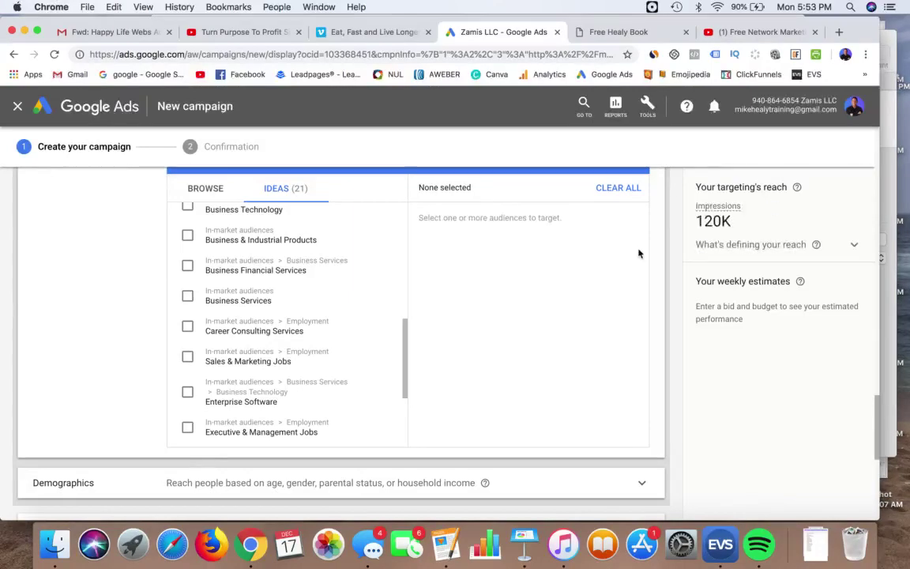
{"action": "scroll", "coordinate": [143, 274], "scroll_direction": "up", "scroll_amount": 2}
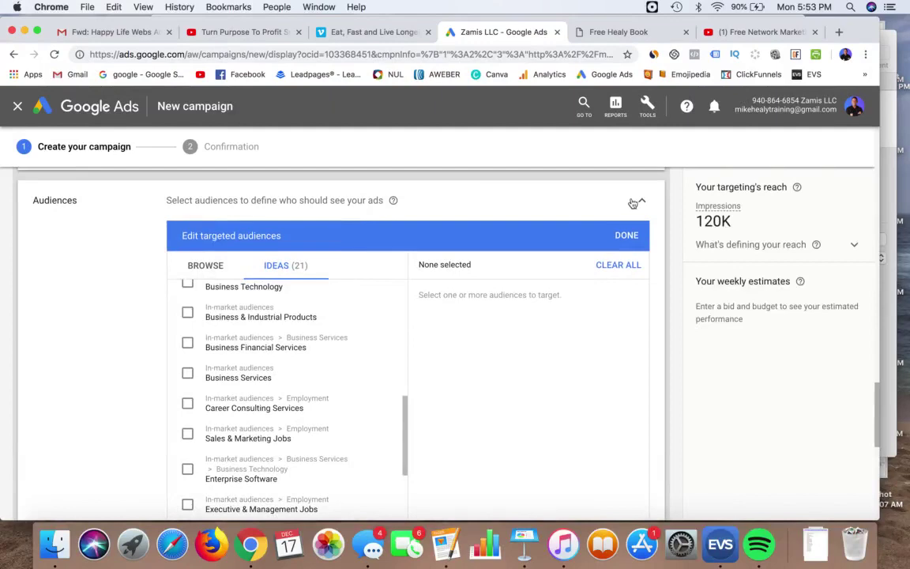
{"action": "left_click", "coordinate": [645, 204]}
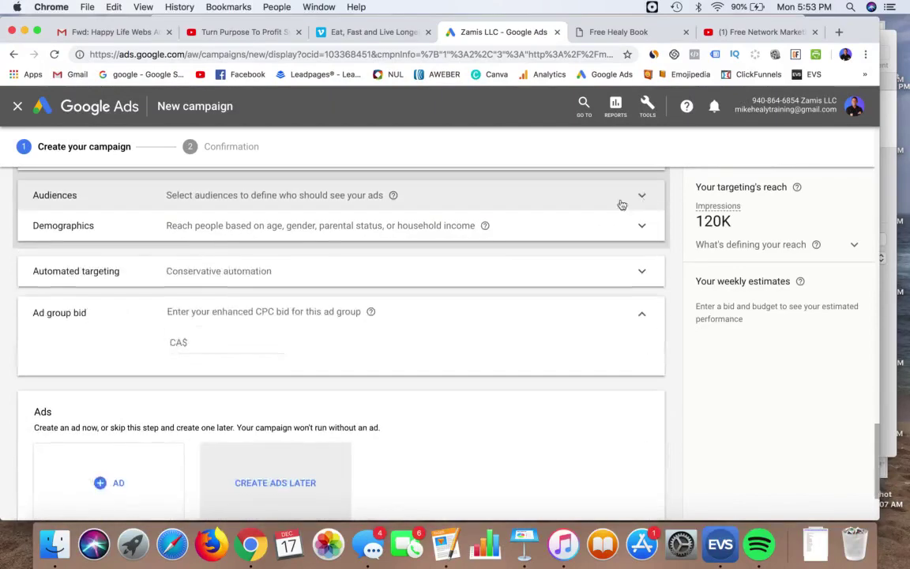
Set the ad group's enhanced CPC bid to CA$0.10.
{"action": "scroll", "coordinate": [128, 294], "scroll_direction": "down", "scroll_amount": 2}
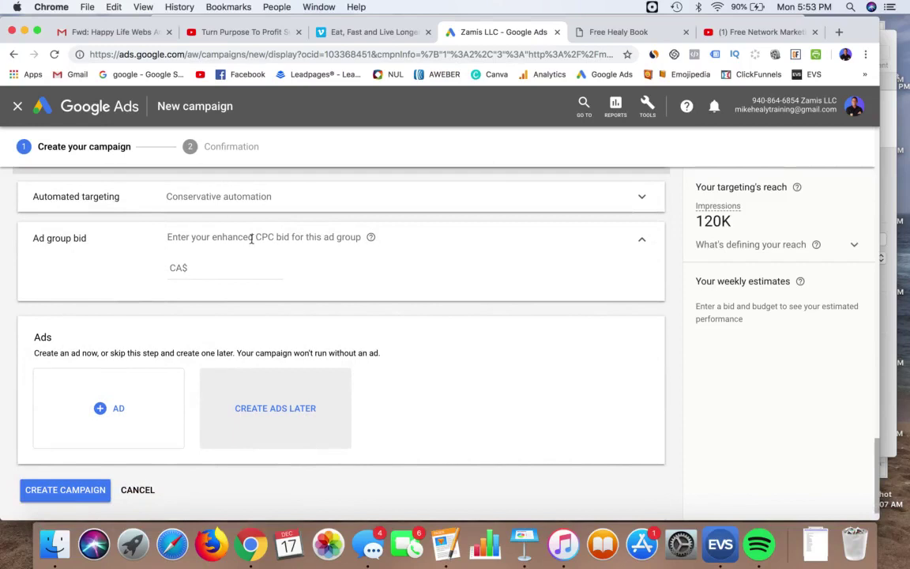
{"action": "left_click_drag", "start_coordinate": [257, 236], "coordinate": [274, 236]}
{"action": "left_click", "coordinate": [244, 267]}
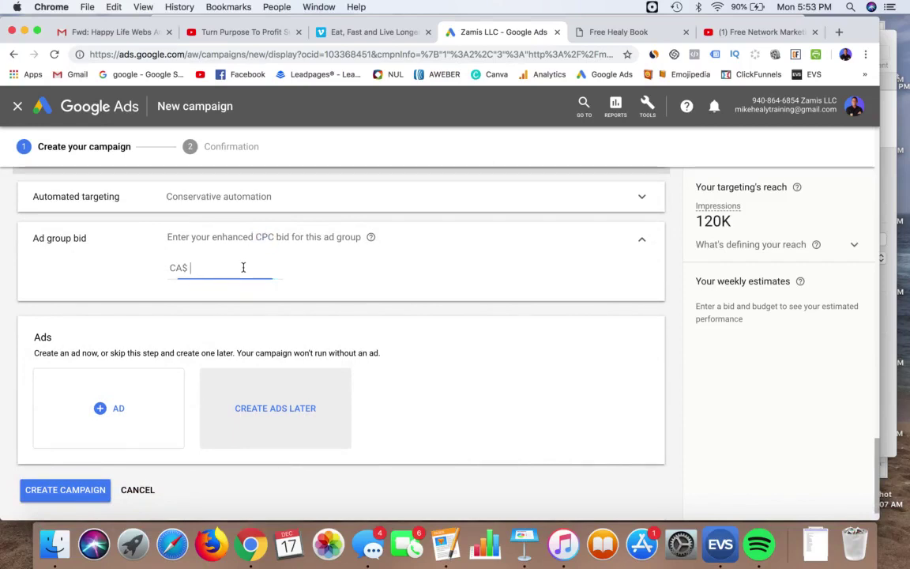
{"action": "type", "text": ".10"}
{"action": "left_click", "coordinate": [485, 274]}
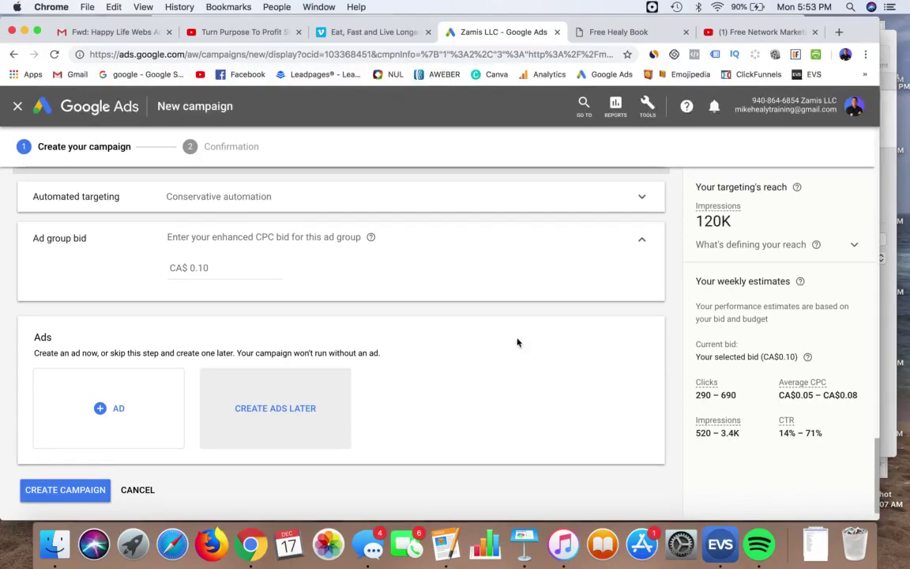
Start a new Gmail ad for the campaign's ad group.
{"action": "scroll", "coordinate": [461, 333], "scroll_direction": "down", "scroll_amount": 1}
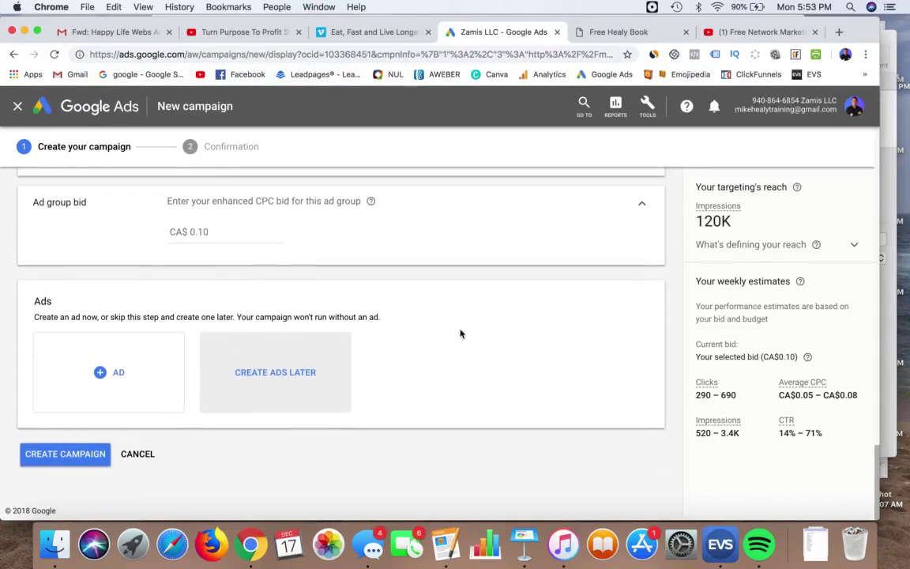
{"action": "left_click", "coordinate": [111, 377]}
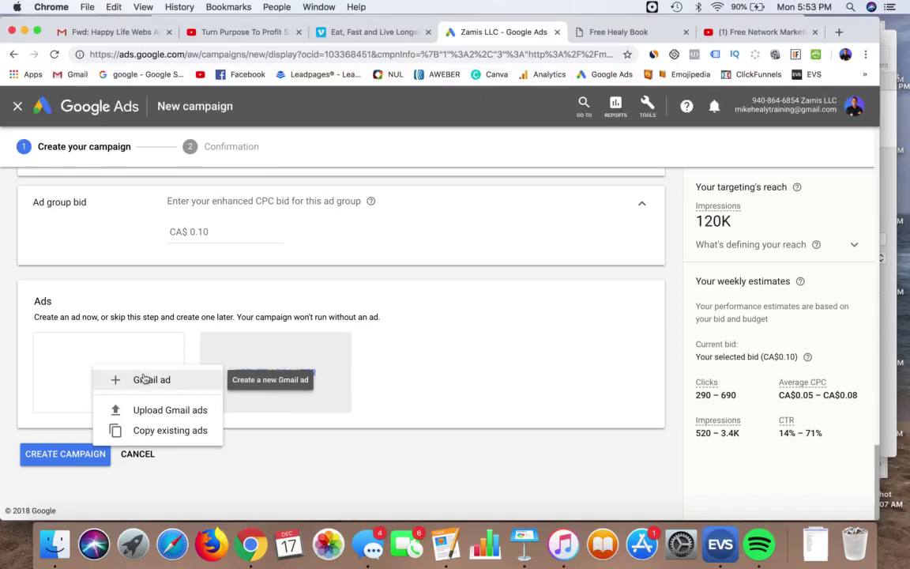
{"action": "left_click", "coordinate": [144, 379]}
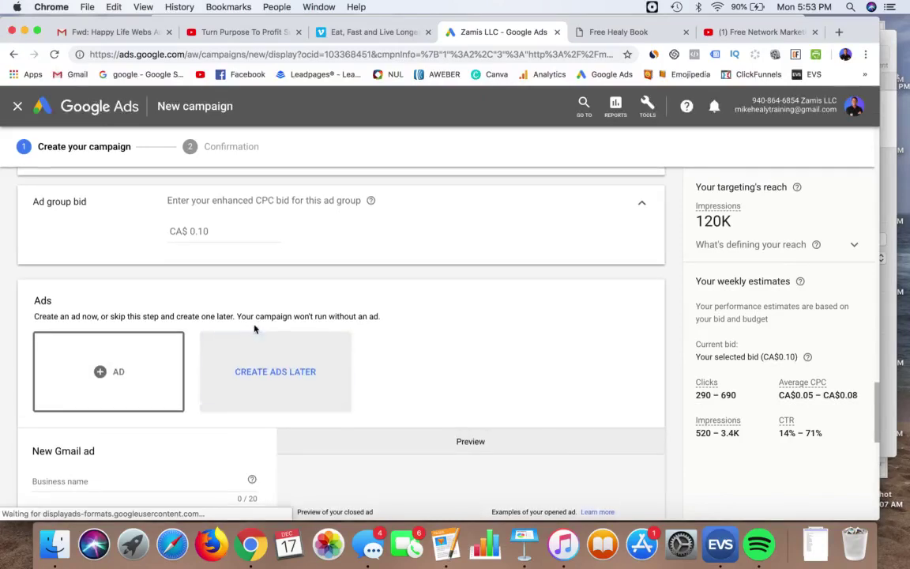
Examine the new Gmail ad's form and its closed and opened previews on both phone and computer.
{"action": "scroll", "coordinate": [261, 312], "scroll_direction": "down", "scroll_amount": 5}
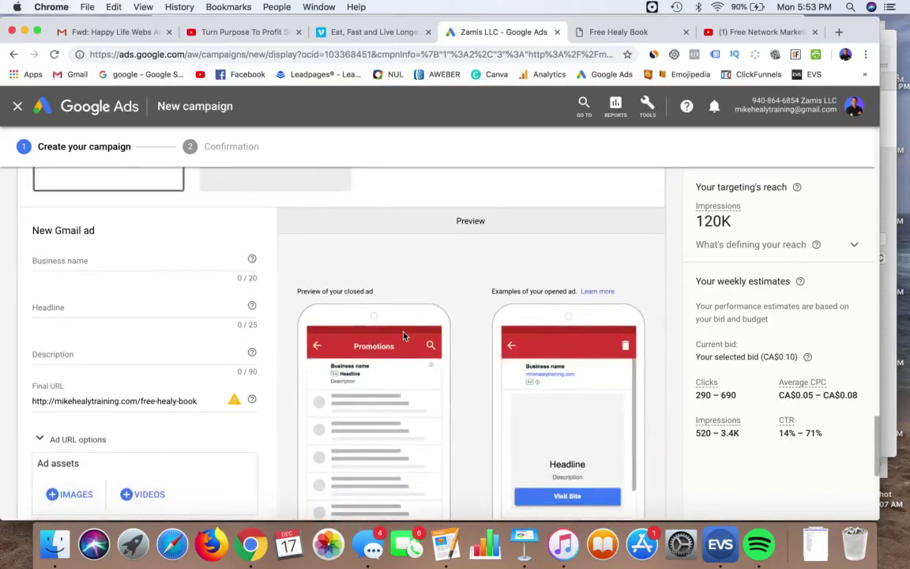
{"action": "scroll", "coordinate": [403, 336], "scroll_direction": "up", "scroll_amount": 10}
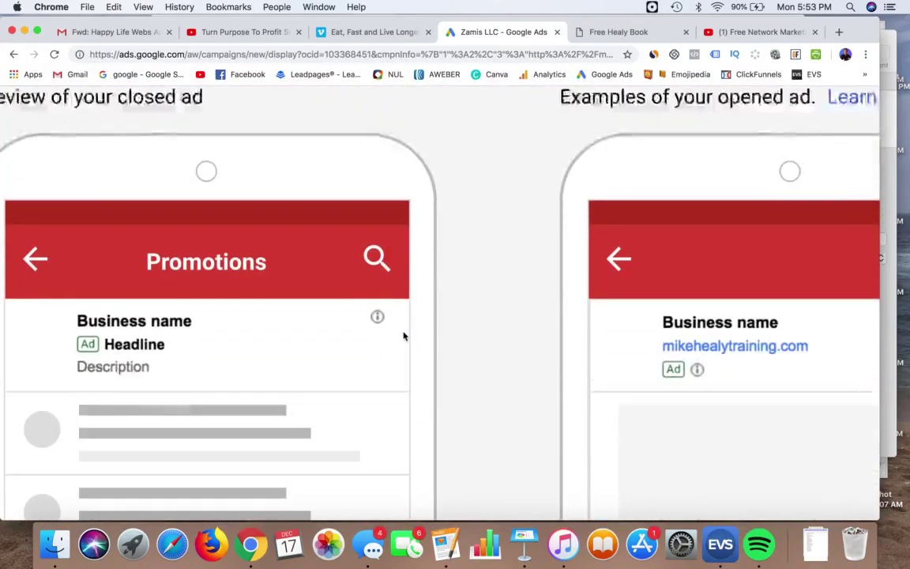
{"action": "scroll", "coordinate": [374, 331], "scroll_direction": "down", "scroll_amount": 10}
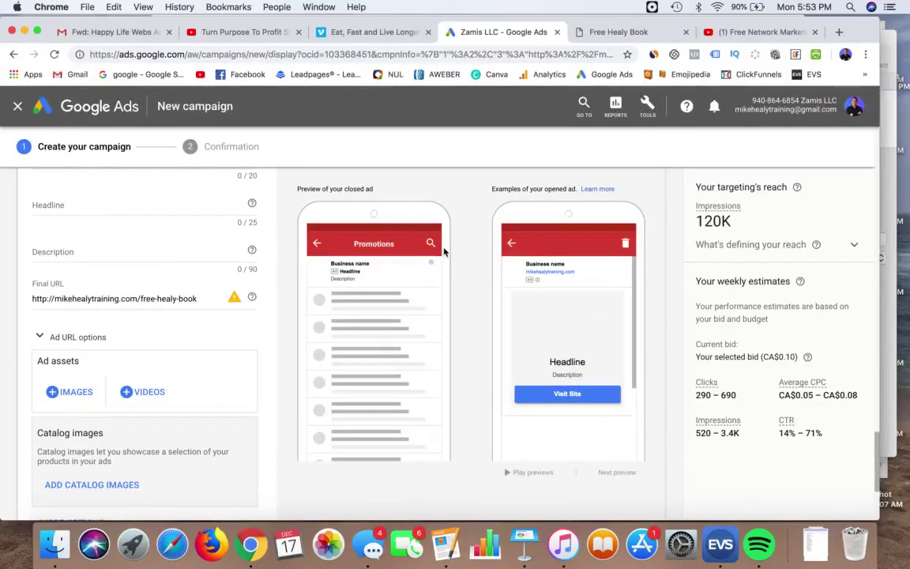
{"action": "scroll", "coordinate": [463, 273], "scroll_direction": "up", "scroll_amount": 3}
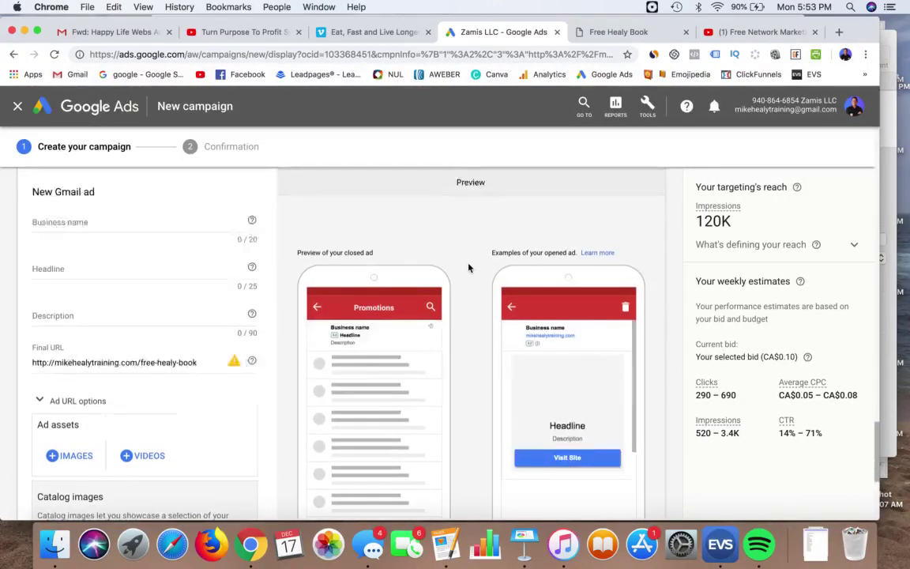
{"action": "scroll", "coordinate": [470, 252], "scroll_direction": "down", "scroll_amount": 4}
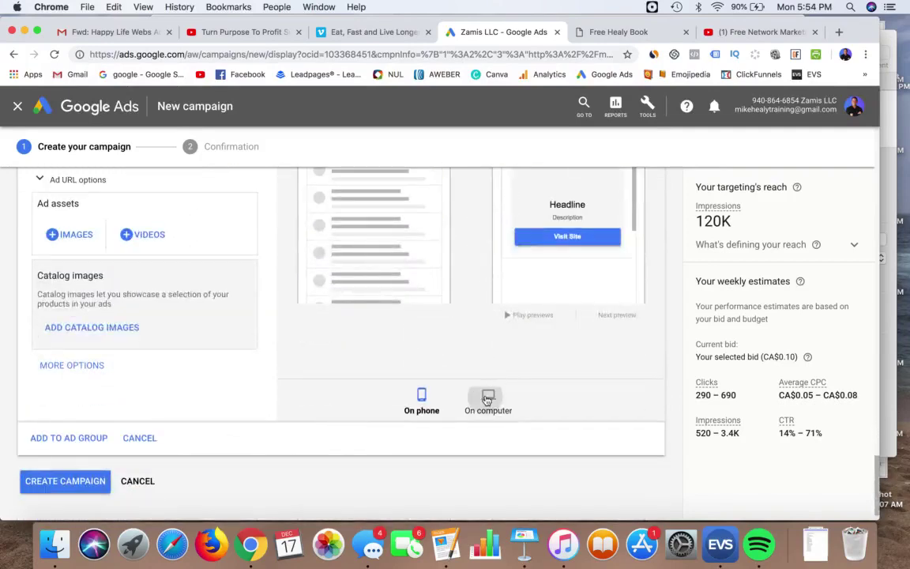
{"action": "left_click", "coordinate": [485, 392]}
{"action": "scroll", "coordinate": [477, 319], "scroll_direction": "up", "scroll_amount": 5}
{"action": "scroll", "coordinate": [449, 378], "scroll_direction": "down", "scroll_amount": 2}
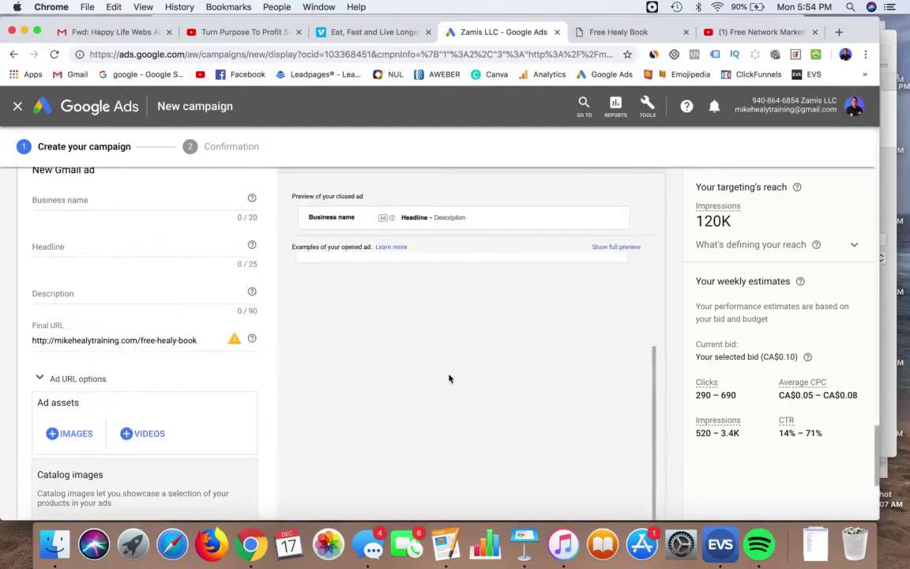
{"action": "scroll", "coordinate": [443, 387], "scroll_direction": "down", "scroll_amount": 4}
{"action": "left_click", "coordinate": [422, 415]}
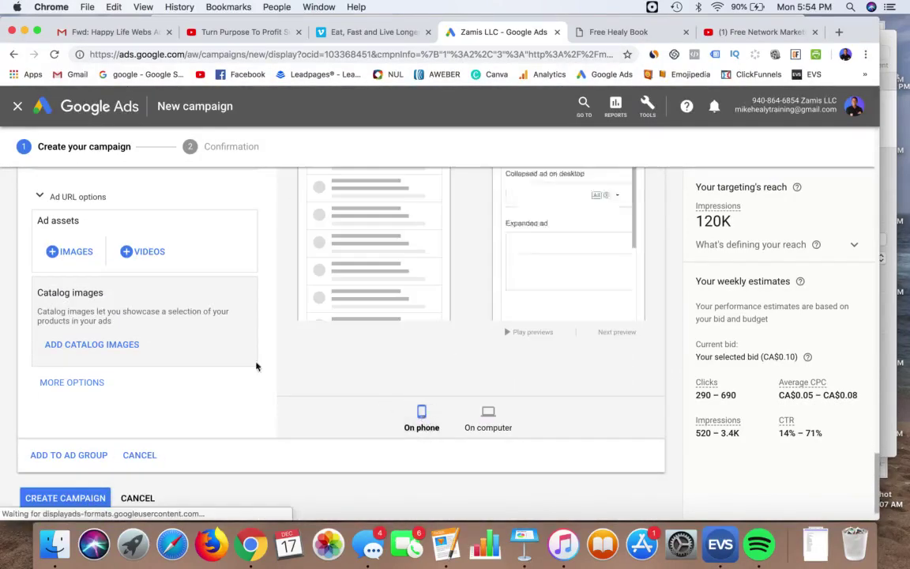
{"action": "scroll", "coordinate": [267, 357], "scroll_direction": "up", "scroll_amount": 3}
{"action": "scroll", "coordinate": [274, 341], "scroll_direction": "up", "scroll_amount": 3}
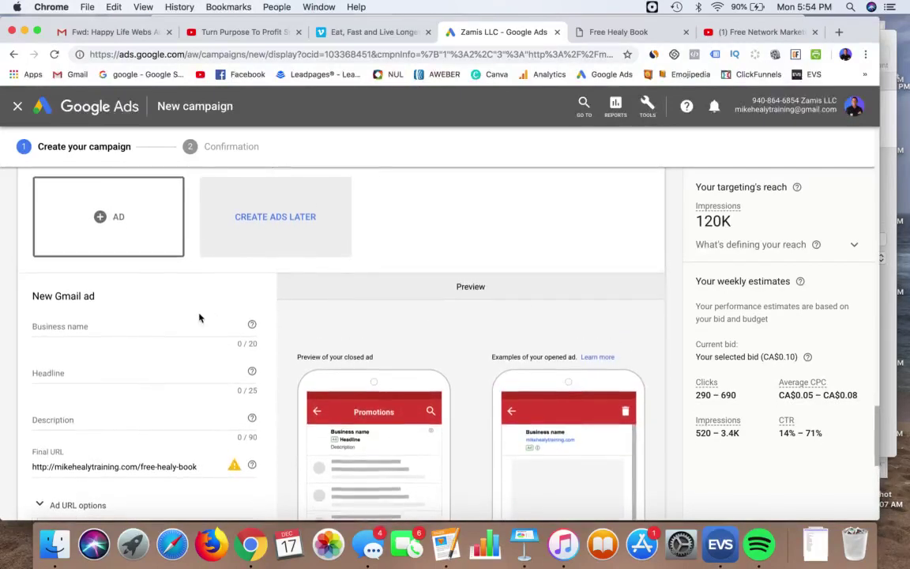
Enter the advertiser's full name as the business name and set the Gmail ad's headline to "Learn Network Marketing".
{"action": "scroll", "coordinate": [253, 292], "scroll_direction": "down", "scroll_amount": 1}
{"action": "scroll", "coordinate": [274, 293], "scroll_direction": "down", "scroll_amount": 1}
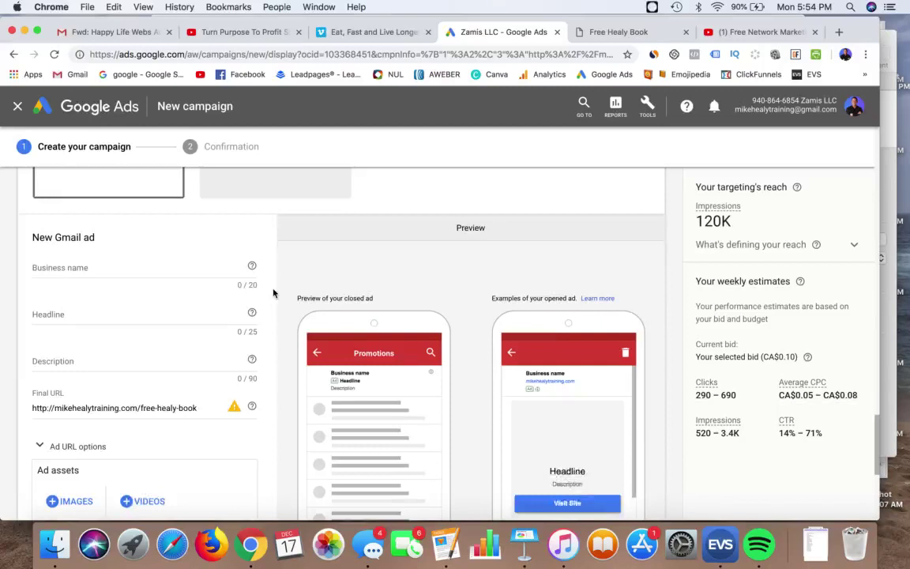
{"action": "left_click", "coordinate": [185, 264]}
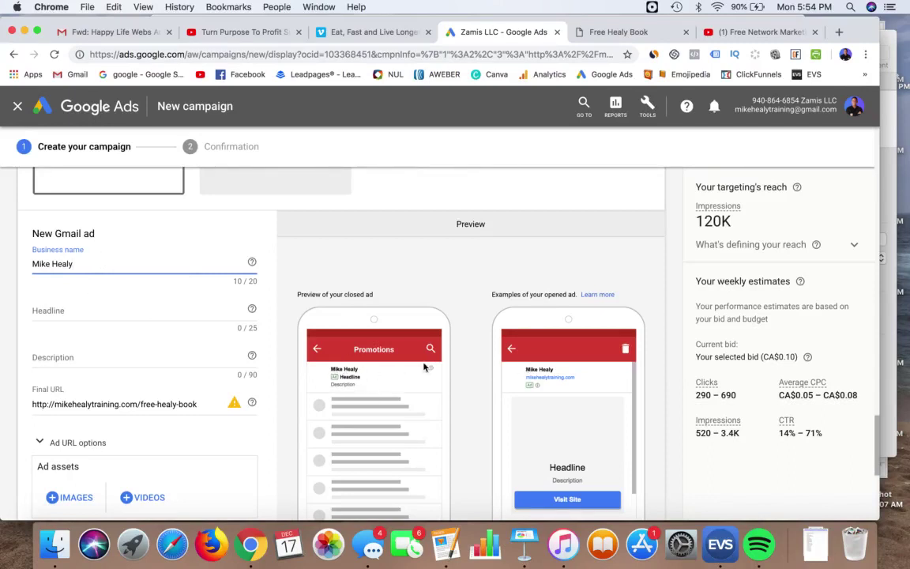
{"action": "left_click", "coordinate": [120, 311]}
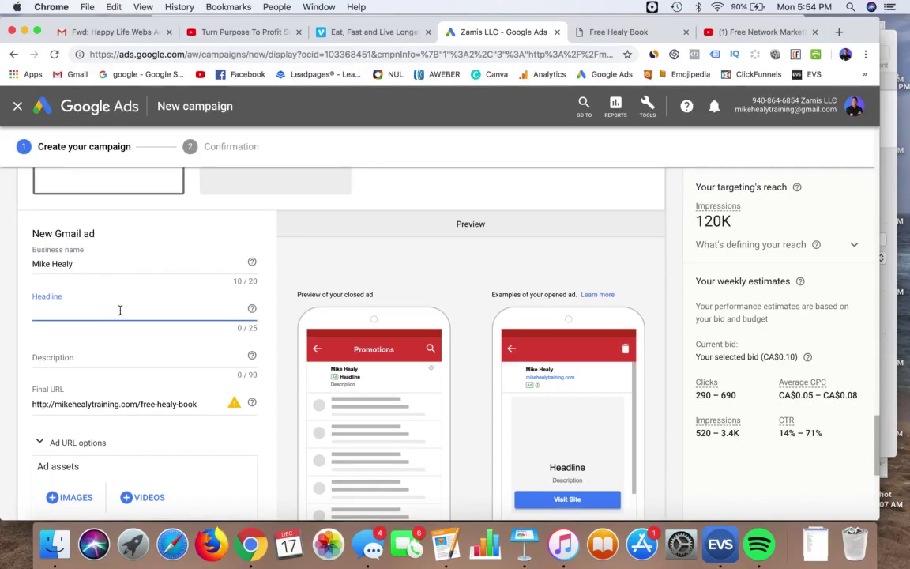
{"action": "type", "text": "Learn Ne"}
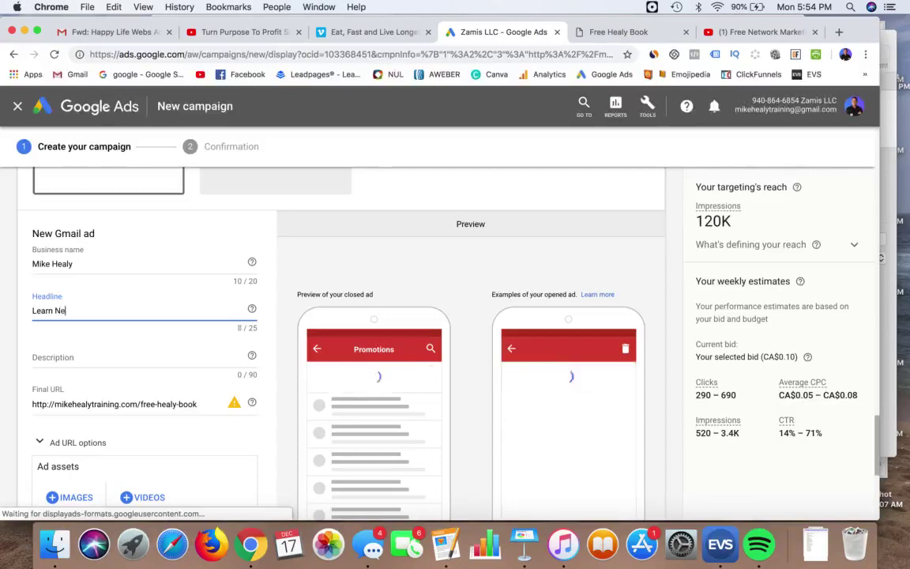
{"action": "type", "text": "tr"}
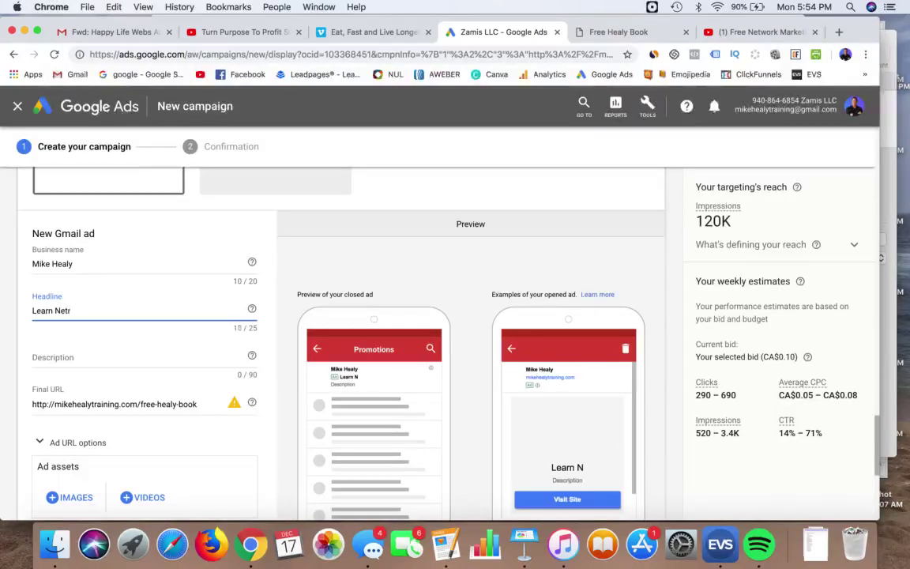
{"action": "type", "text": "owlwork "}
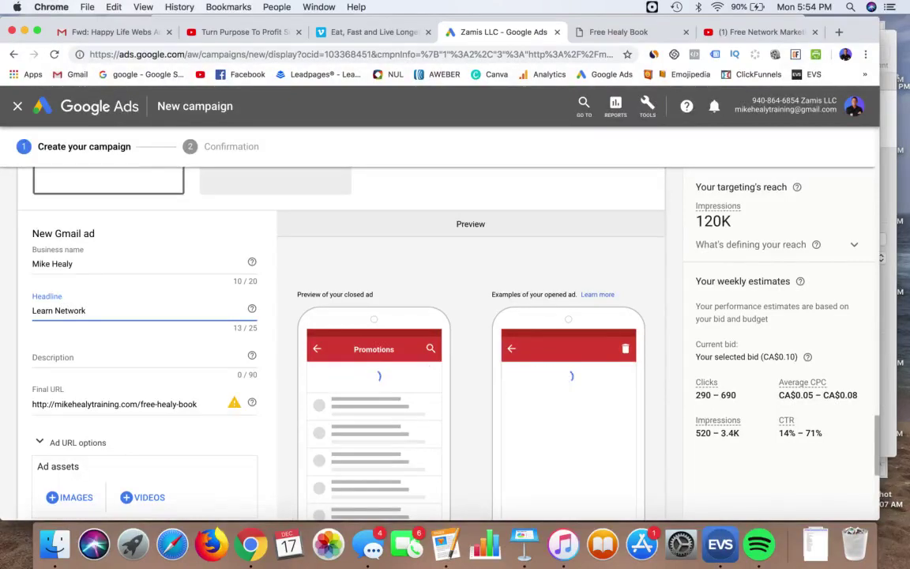
{"action": "type", "text": "Markeing"}
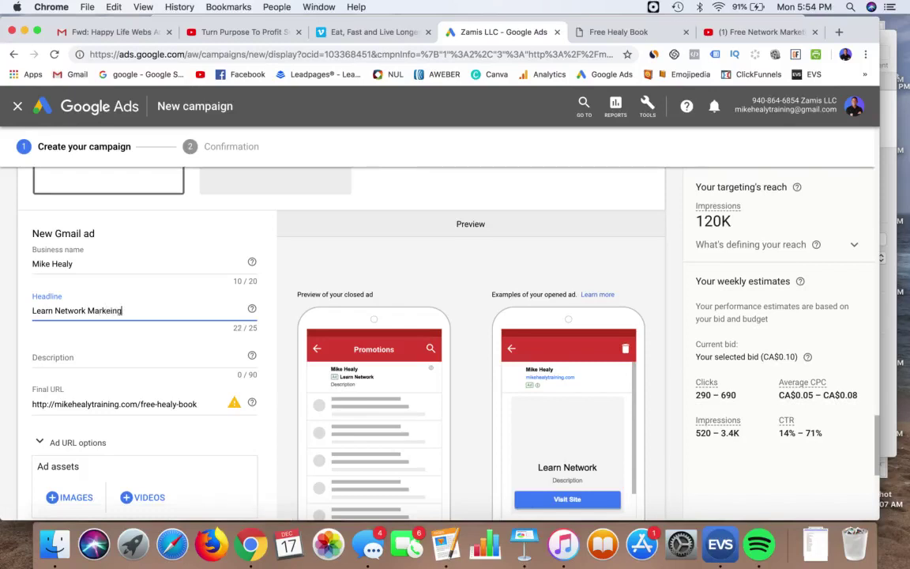
{"action": "key", "text": "BackSpace"}
{"action": "key", "text": "BackSpace"}
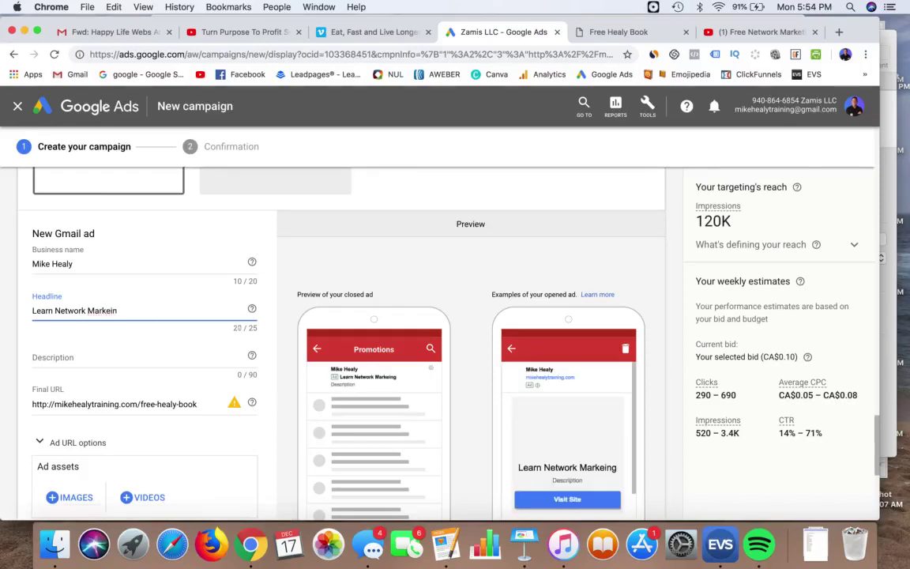
{"action": "type", "text": "ting"}
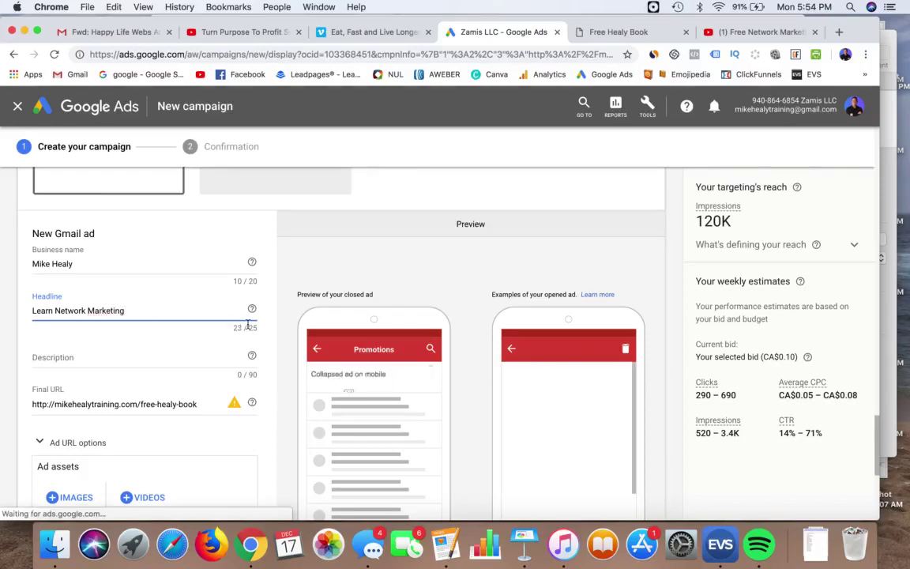
{"action": "scroll", "coordinate": [228, 325], "scroll_direction": "down", "scroll_amount": 1}
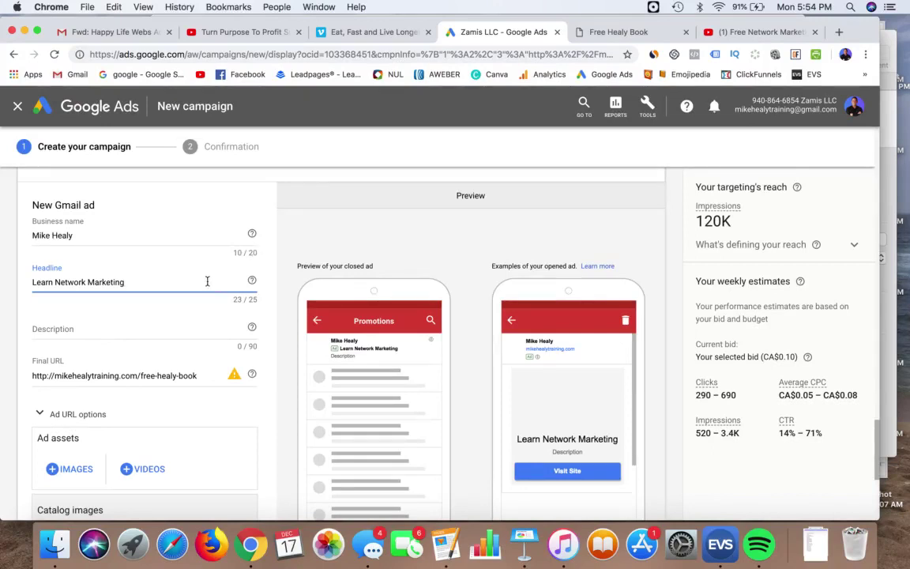
{"action": "type", "text": "kdkd"}
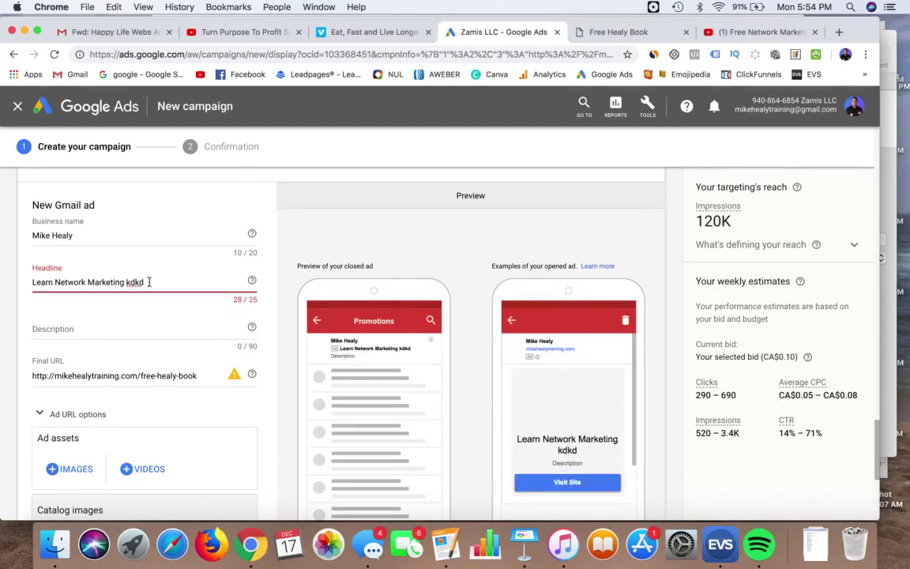
{"action": "key", "text": "BackSpace"}
{"action": "key", "text": "BackSpace"}
{"action": "key", "text": "BackSpace"}
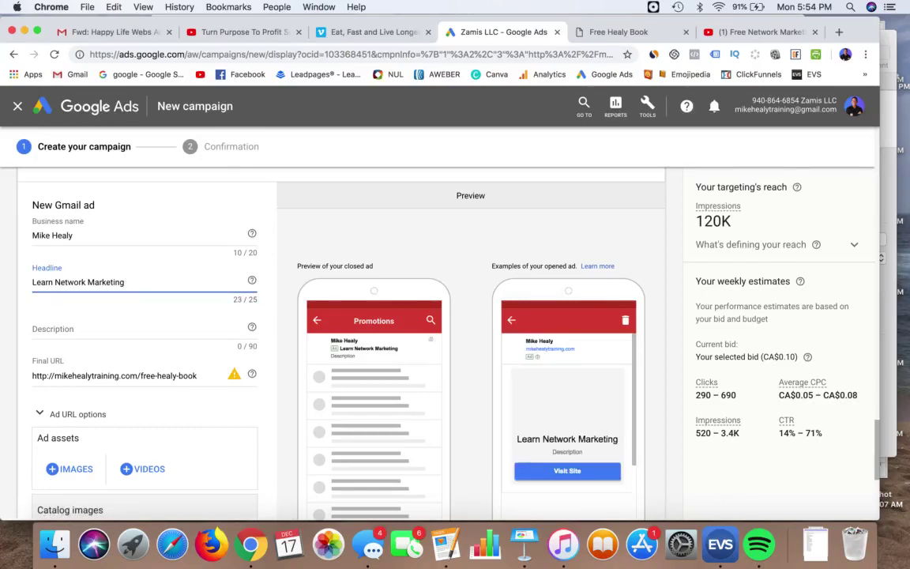
Check the warning on the ad's final URL and change the address from HTTP to HTTPS.
{"action": "scroll", "coordinate": [151, 317], "scroll_direction": "down", "scroll_amount": 1}
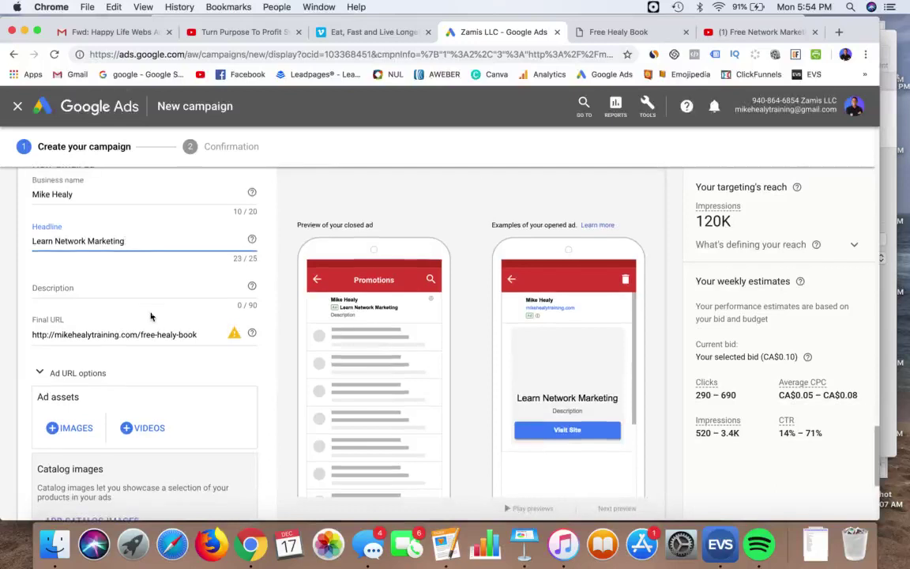
{"action": "left_click", "coordinate": [233, 335]}
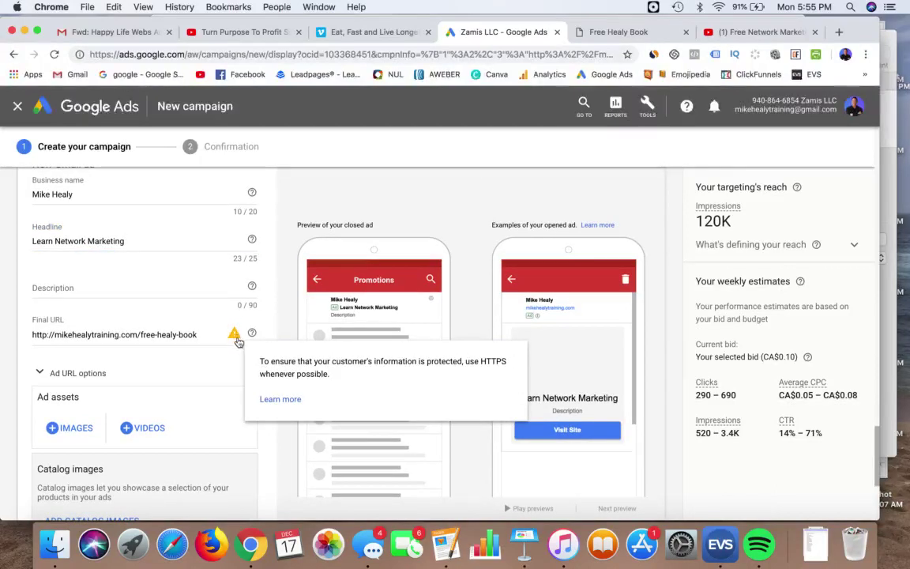
{"action": "left_click", "coordinate": [45, 335]}
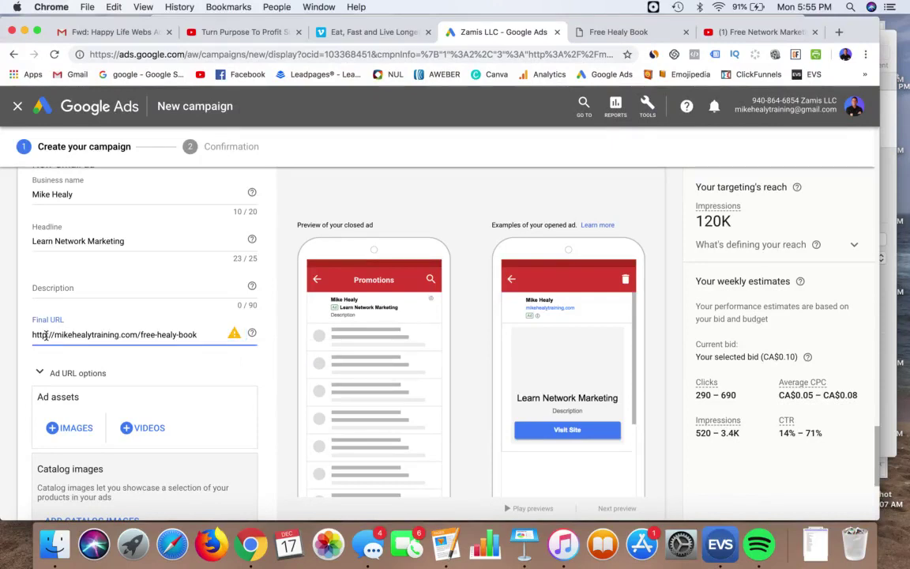
{"action": "type", "text": "s"}
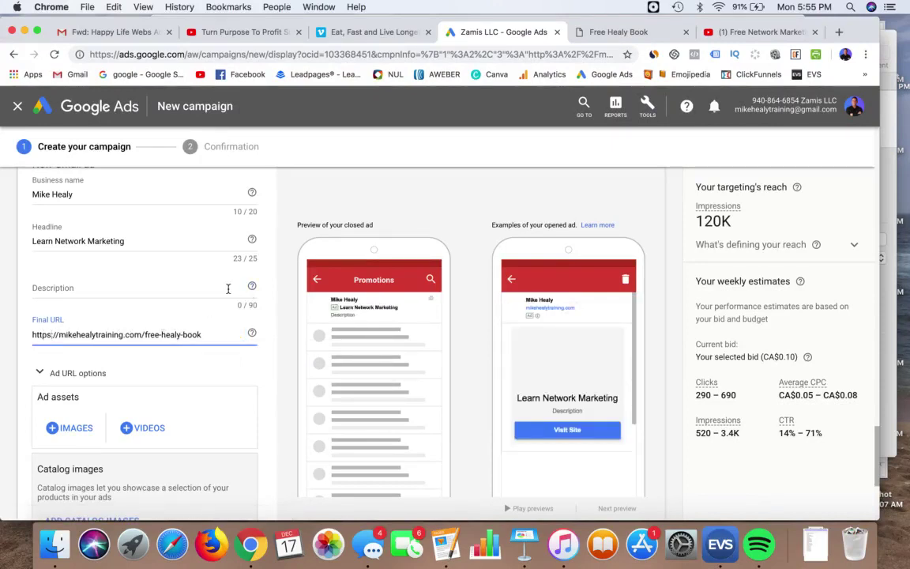
Set the Gmail ad's description to "Get a free copy of my best selling book on build a massive network marketing business".
{"action": "left_click", "coordinate": [115, 290]}
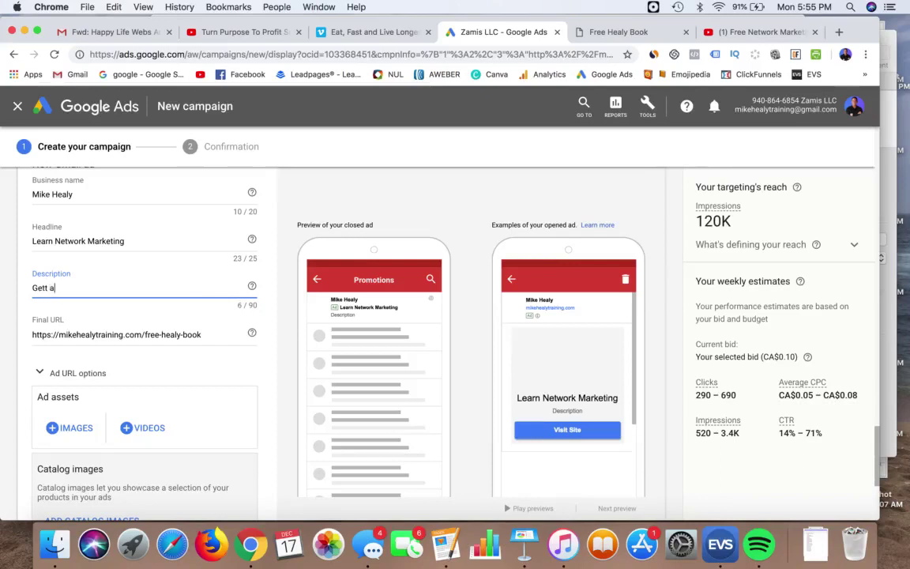
{"action": "type", "text": "Get a fre"}
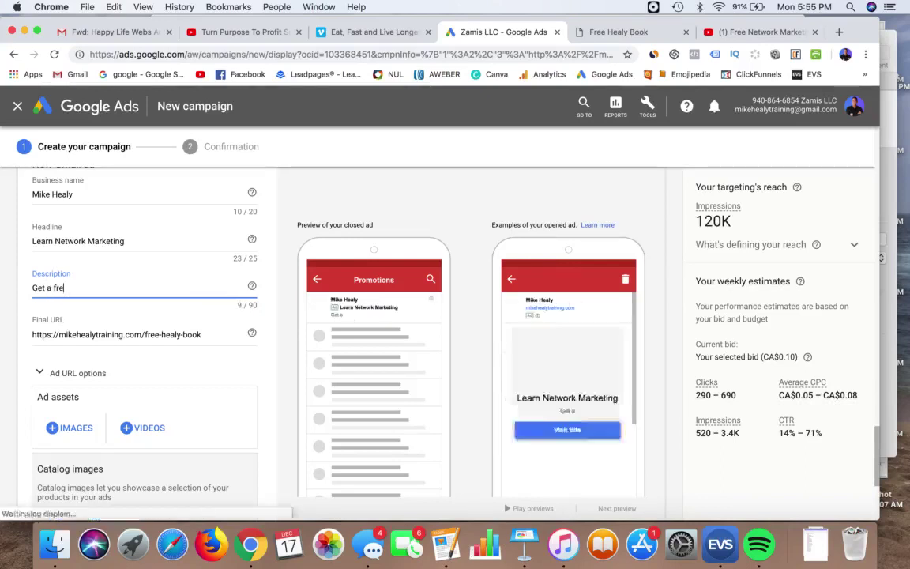
{"action": "type", "text": "e copy of my"}
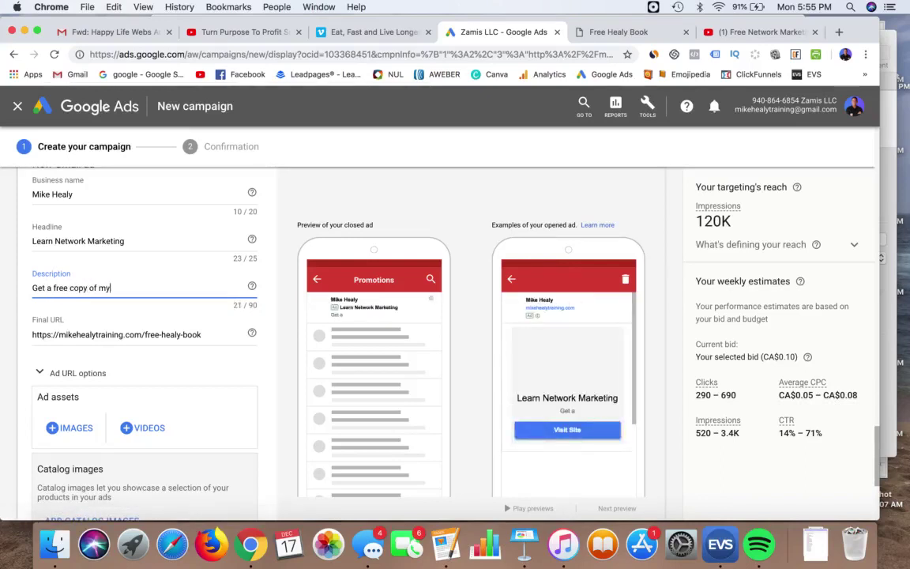
{"action": "type", "text": " best sell"}
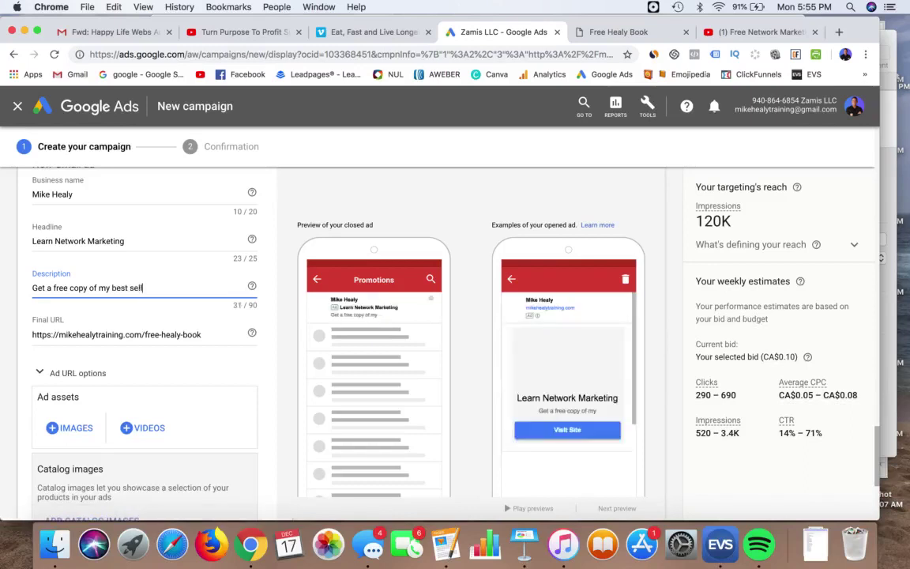
{"action": "type", "text": "ing book o"}
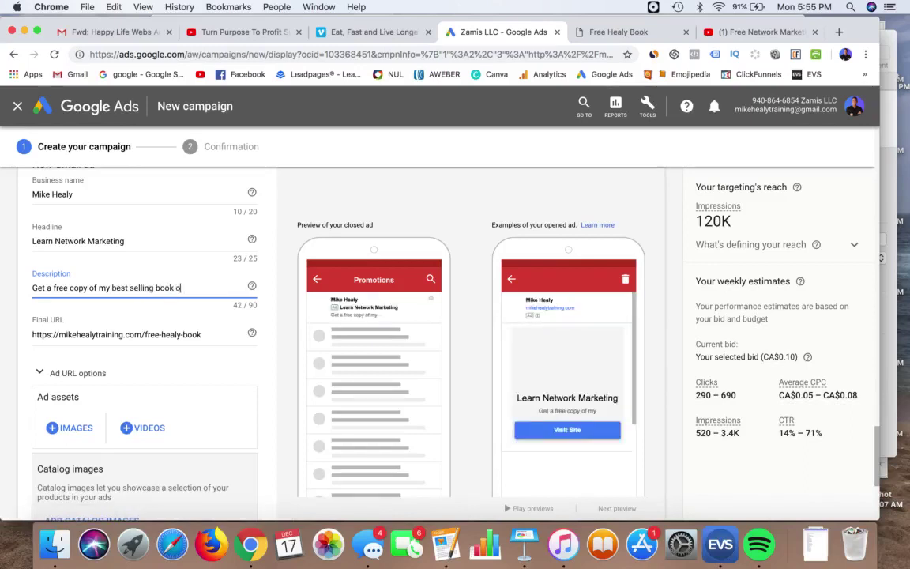
{"action": "type", "text": "n build"}
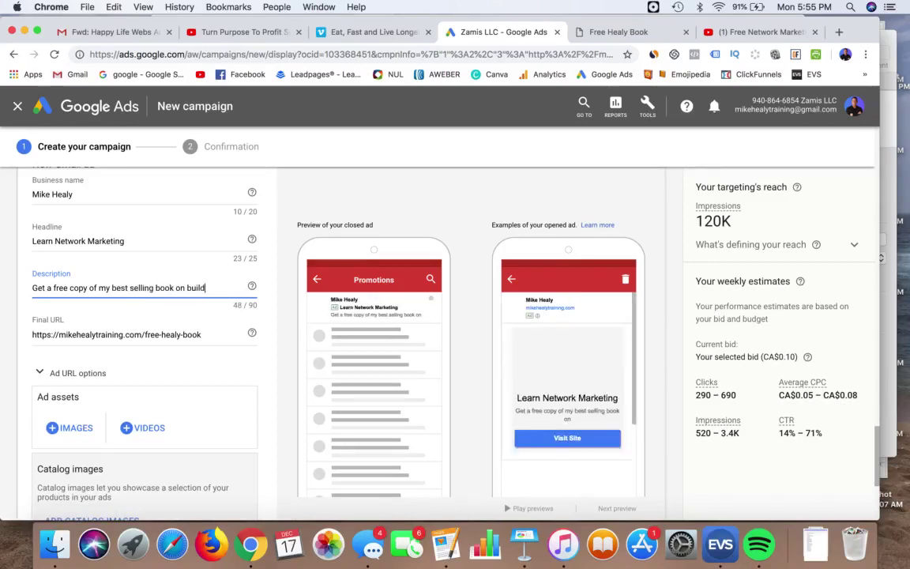
{"action": "type", "text": " a mass"}
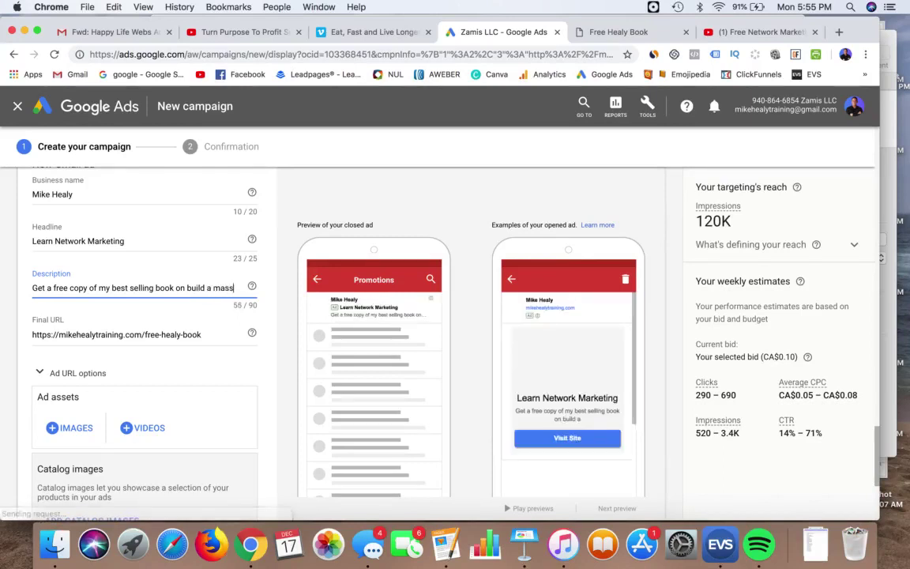
{"action": "type", "text": "ive ne"}
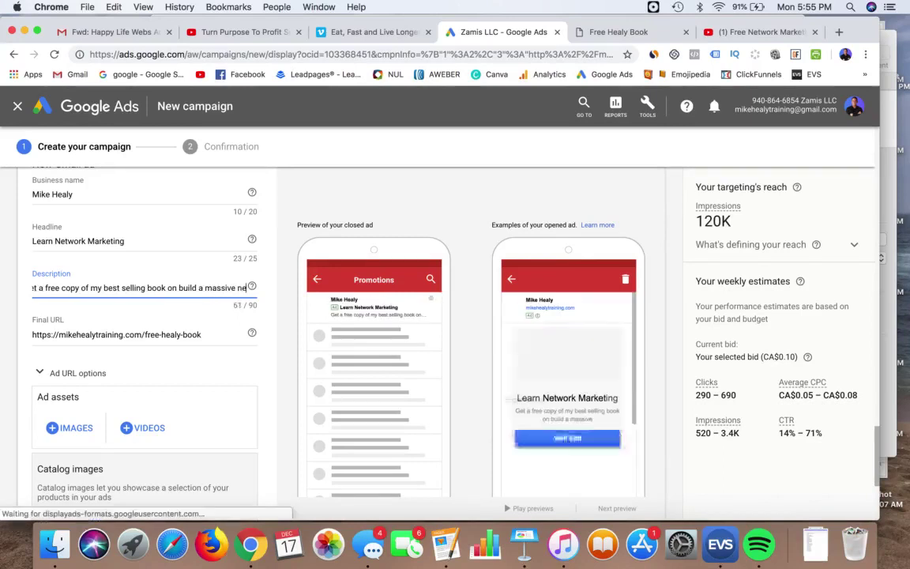
{"action": "type", "text": "twork markein"}
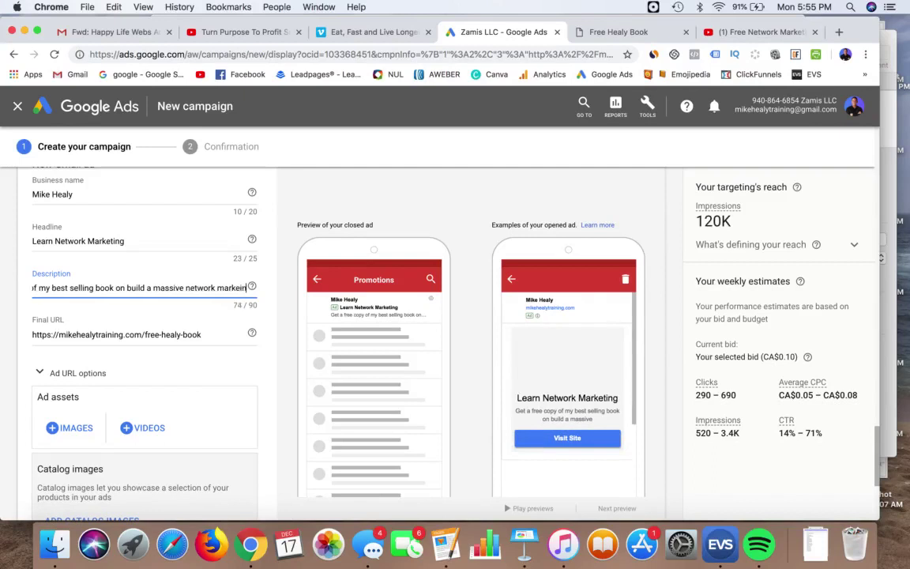
{"action": "key", "text": "BackSpace"}
{"action": "key", "text": "BackSpace"}
{"action": "type", "text": "ti"}
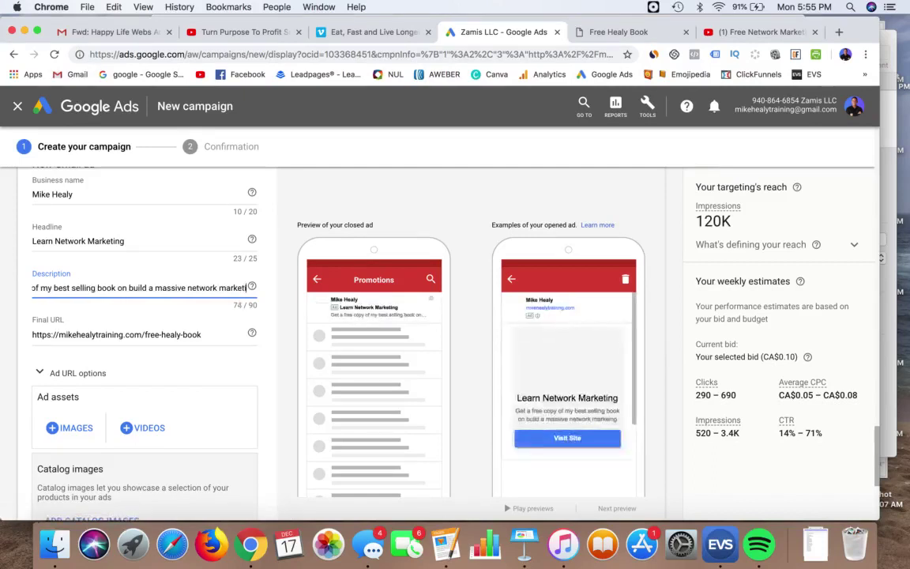
{"action": "type", "text": "ng business"}
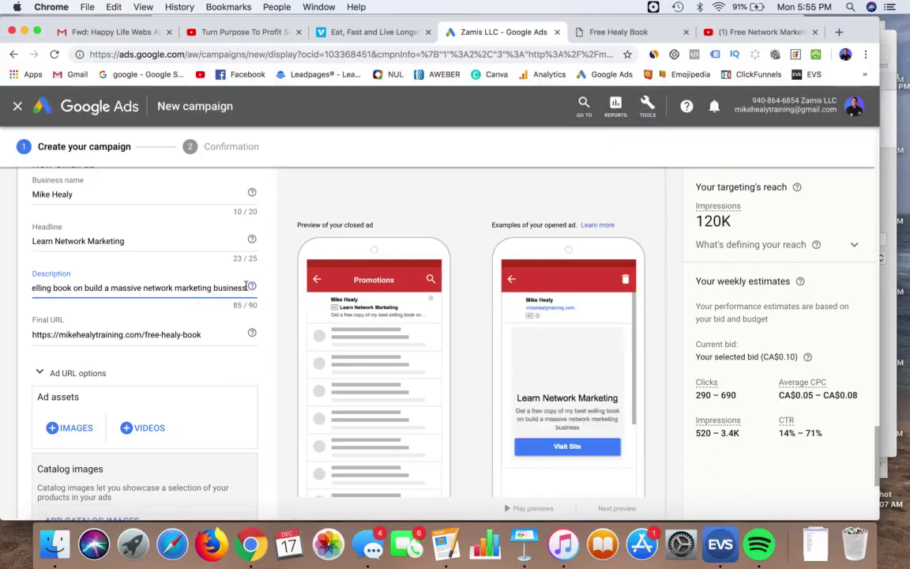
Examine how the description reads in the ad's phone previews and review the form's remaining URL, asset and catalog image options.
{"action": "scroll", "coordinate": [556, 394], "scroll_direction": "down", "scroll_amount": 1}
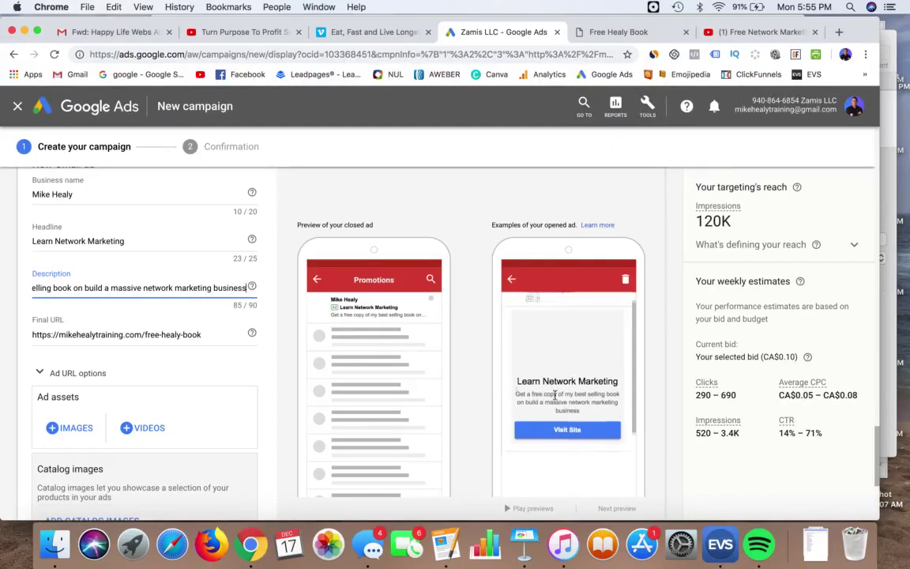
{"action": "scroll", "coordinate": [556, 395], "scroll_direction": "down", "scroll_amount": 1}
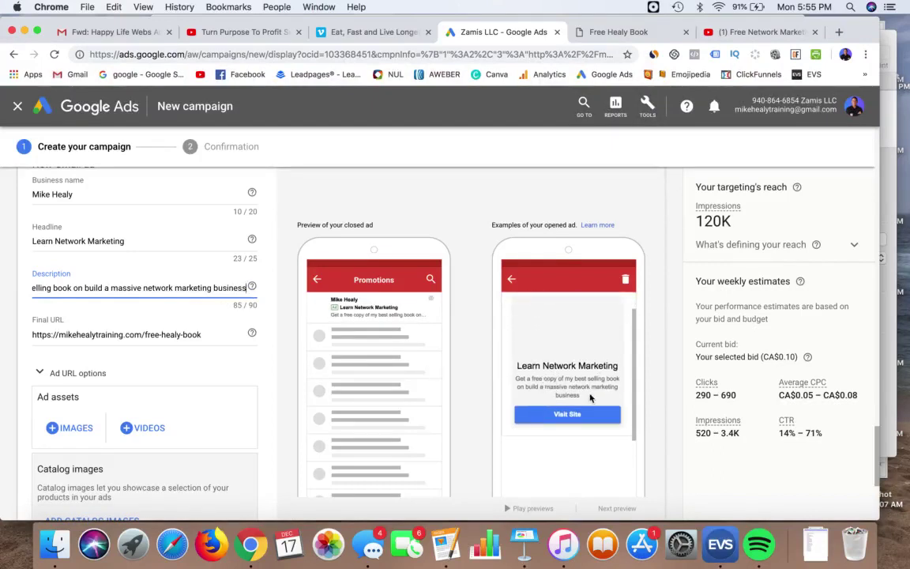
{"action": "scroll", "coordinate": [565, 394], "scroll_direction": "up", "scroll_amount": 1}
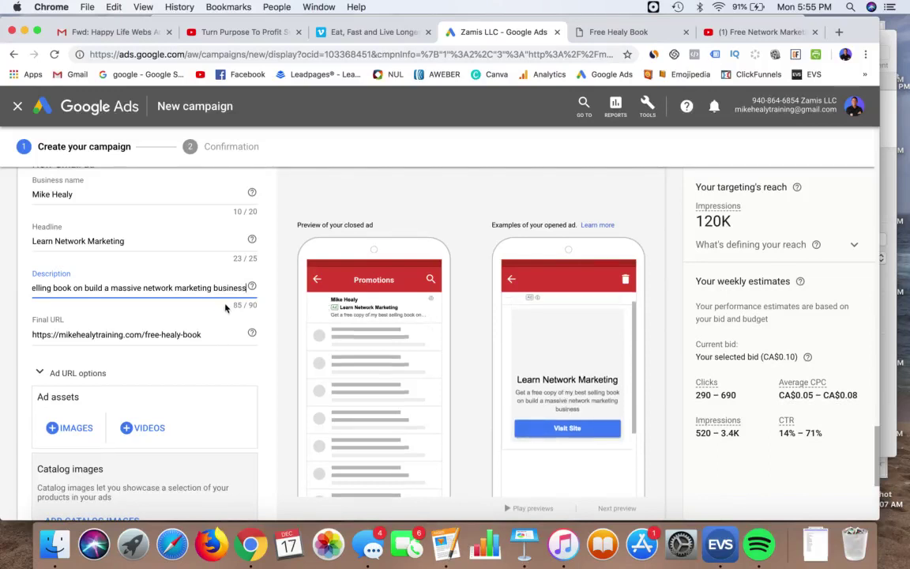
{"action": "scroll", "coordinate": [207, 285], "scroll_direction": "down", "scroll_amount": 1}
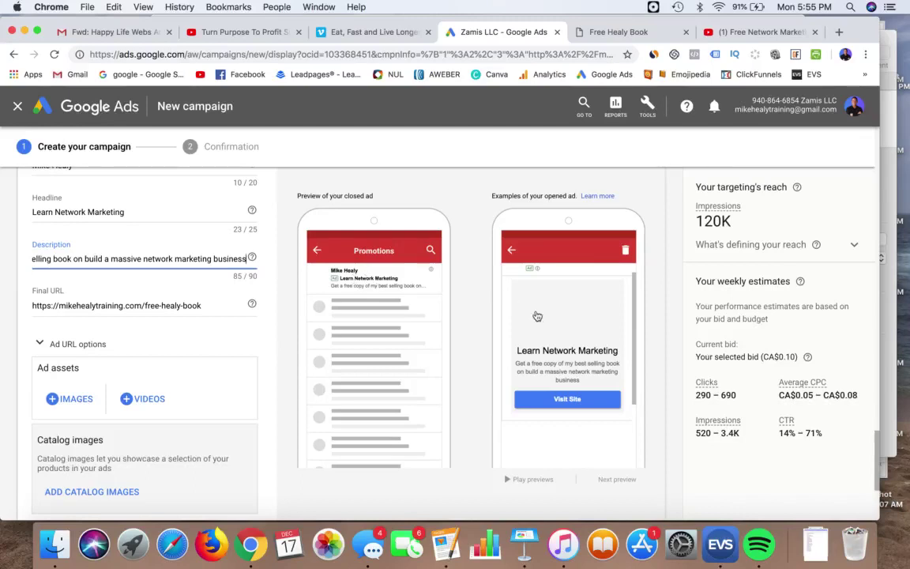
{"action": "scroll", "coordinate": [223, 323], "scroll_direction": "down", "scroll_amount": 1}
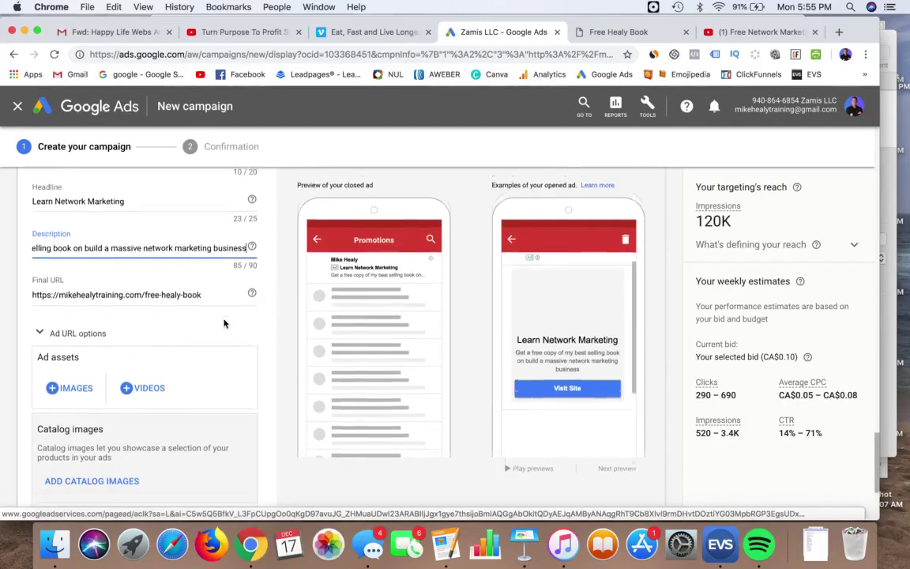
{"action": "scroll", "coordinate": [213, 308], "scroll_direction": "down", "scroll_amount": 1}
{"action": "scroll", "coordinate": [182, 273], "scroll_direction": "down", "scroll_amount": 1}
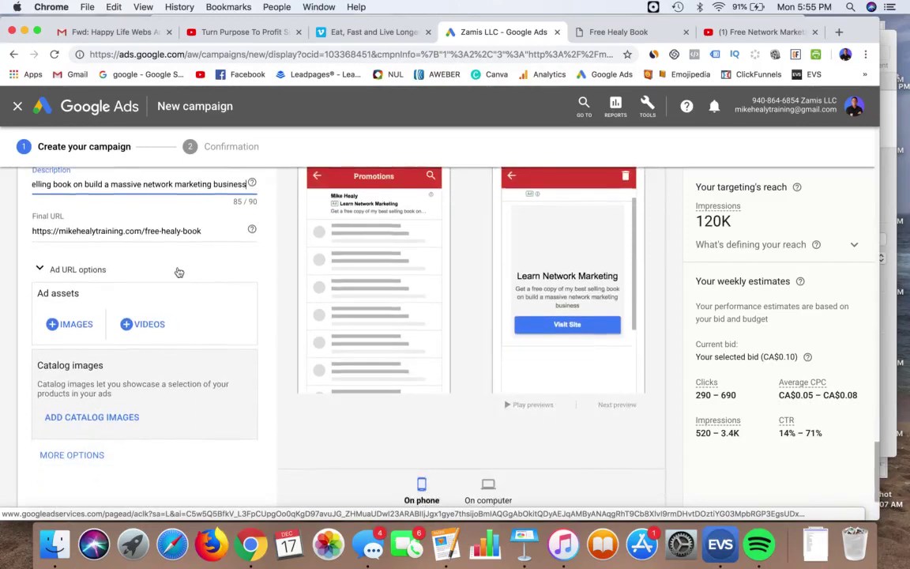
{"action": "scroll", "coordinate": [149, 237], "scroll_direction": "down", "scroll_amount": 1}
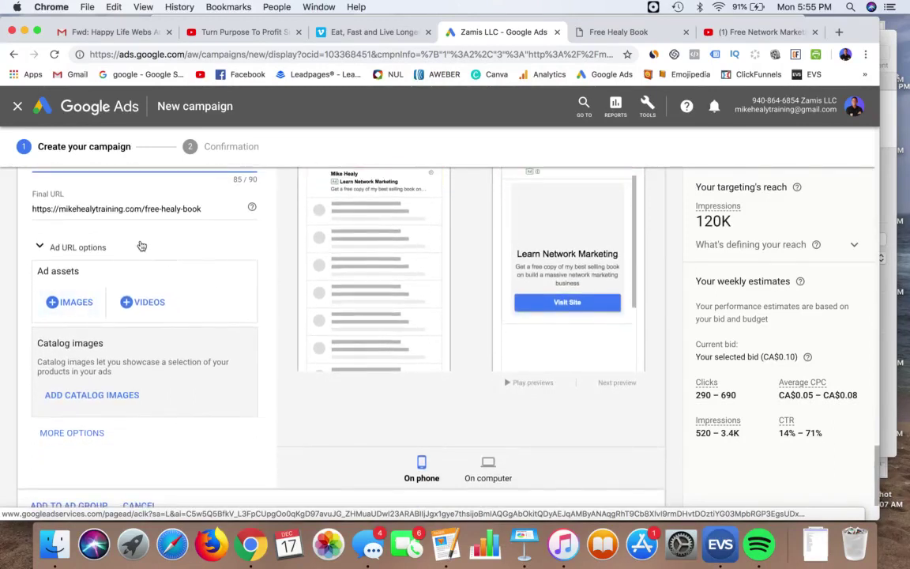
{"action": "scroll", "coordinate": [142, 246], "scroll_direction": "down", "scroll_amount": 1}
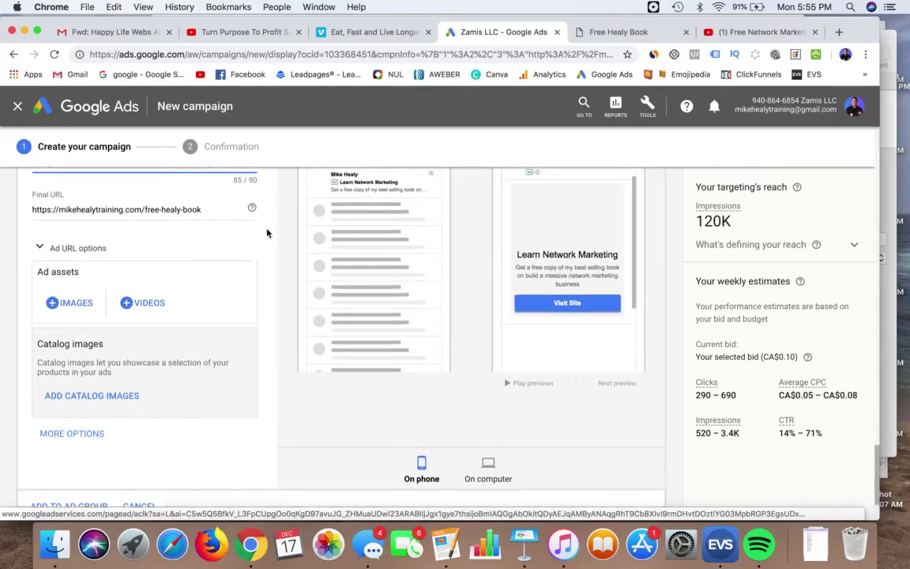
{"action": "scroll", "coordinate": [253, 229], "scroll_direction": "up", "scroll_amount": 1}
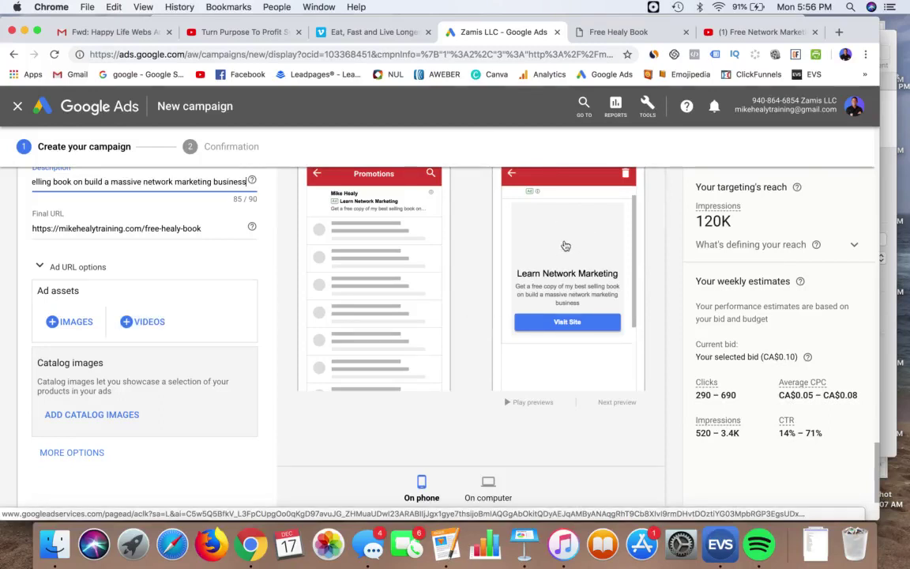
Add the recently used portrait photo on a purple background to the ad as its logo and save the asset selection.
{"action": "left_click", "coordinate": [74, 323]}
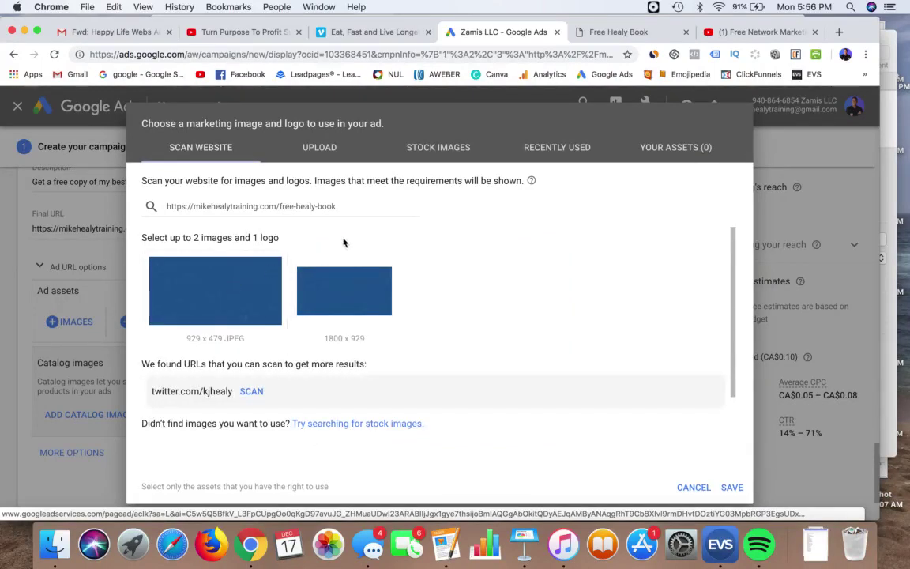
{"action": "left_click", "coordinate": [332, 151]}
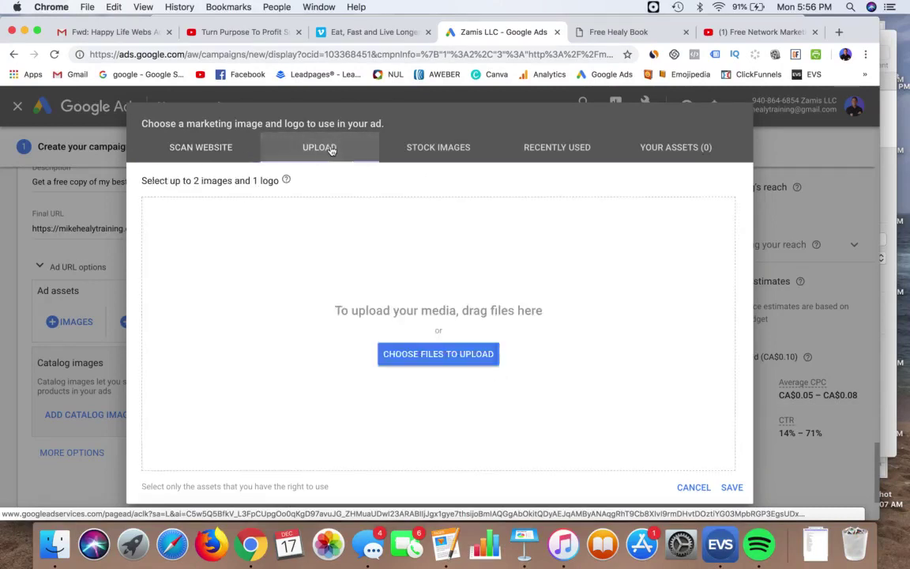
{"action": "left_click", "coordinate": [551, 150]}
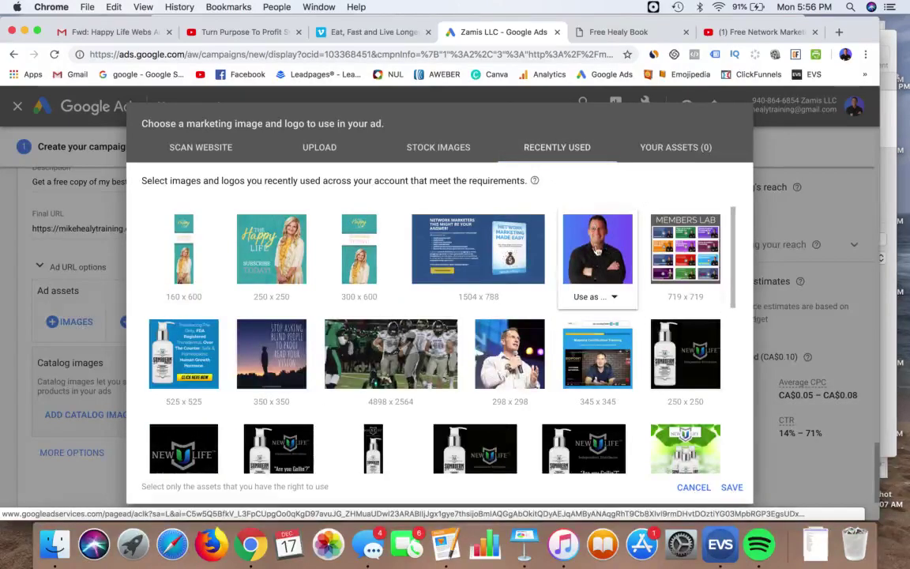
{"action": "left_click", "coordinate": [614, 298]}
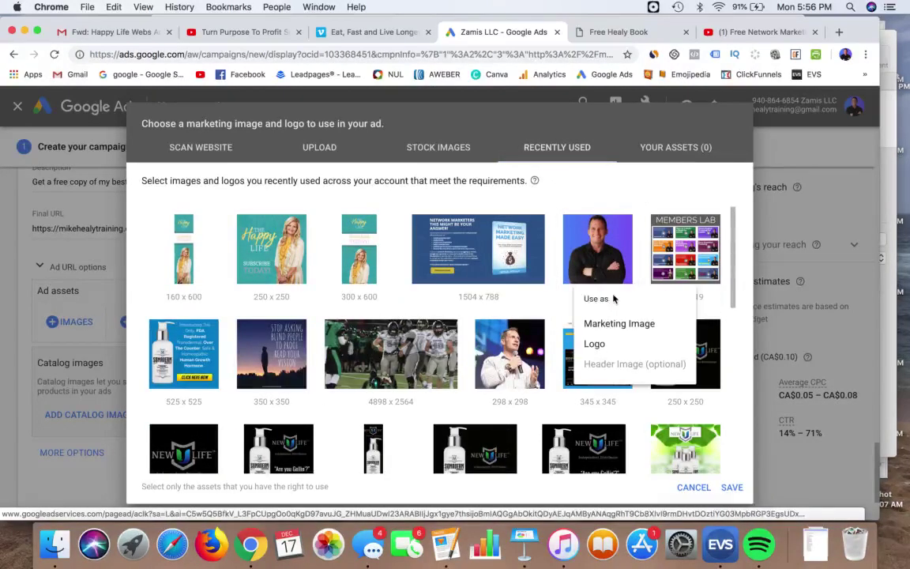
{"action": "left_click", "coordinate": [594, 345]}
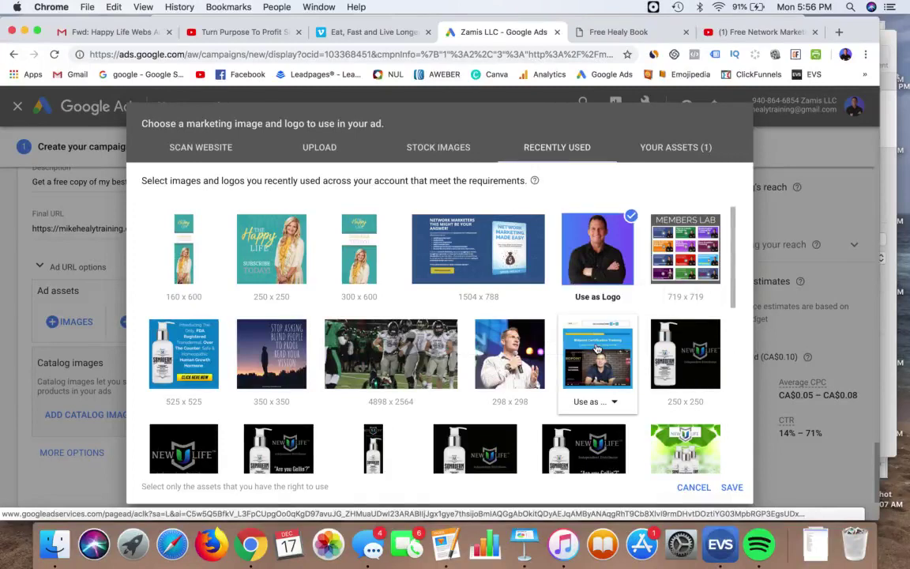
{"action": "scroll", "coordinate": [664, 340], "scroll_direction": "down", "scroll_amount": 1}
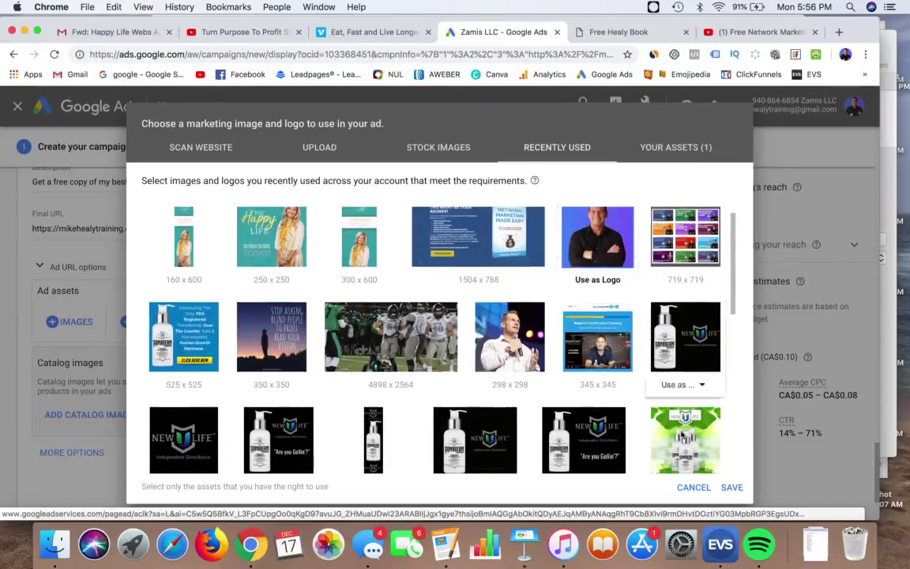
{"action": "left_click", "coordinate": [732, 486]}
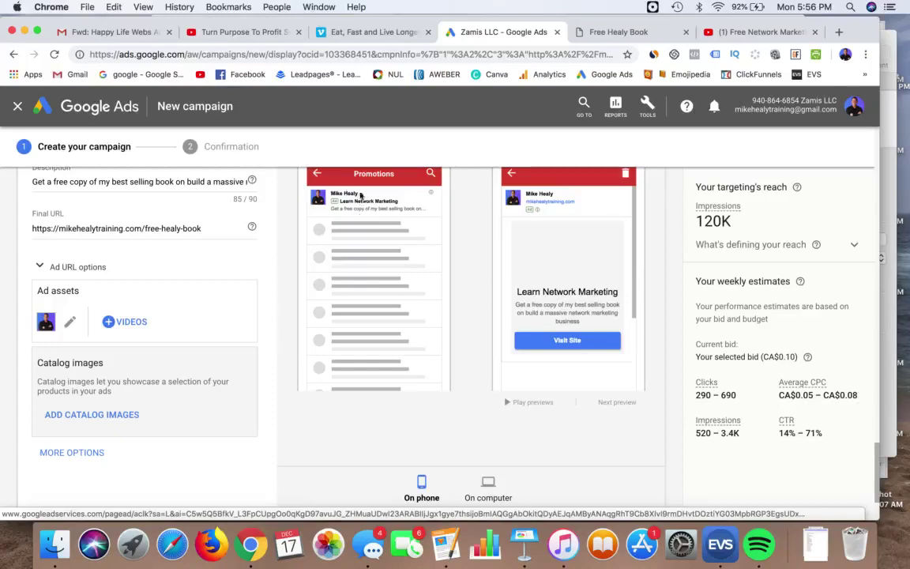
Examine the logo, business name, headline and description in the closed and opened ad previews.
{"action": "scroll", "coordinate": [286, 175], "scroll_direction": "up", "scroll_amount": 5}
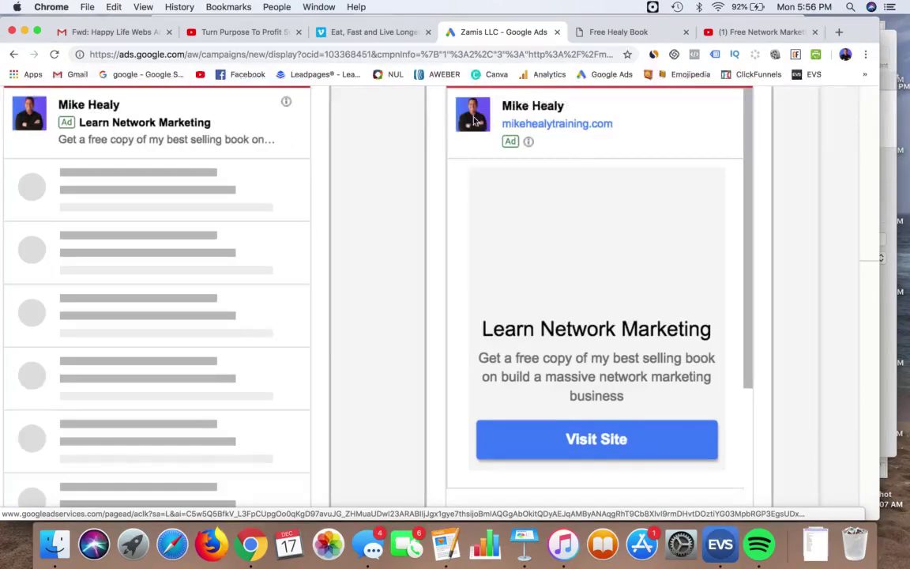
{"action": "scroll", "coordinate": [431, 110], "scroll_direction": "up", "scroll_amount": 1}
{"action": "scroll", "coordinate": [473, 123], "scroll_direction": "down", "scroll_amount": 5}
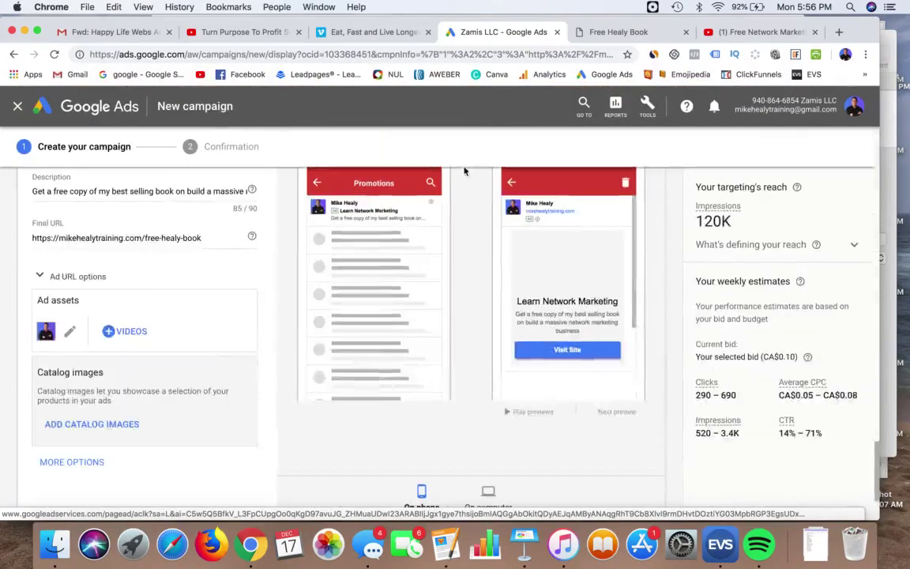
{"action": "scroll", "coordinate": [466, 203], "scroll_direction": "up", "scroll_amount": 2}
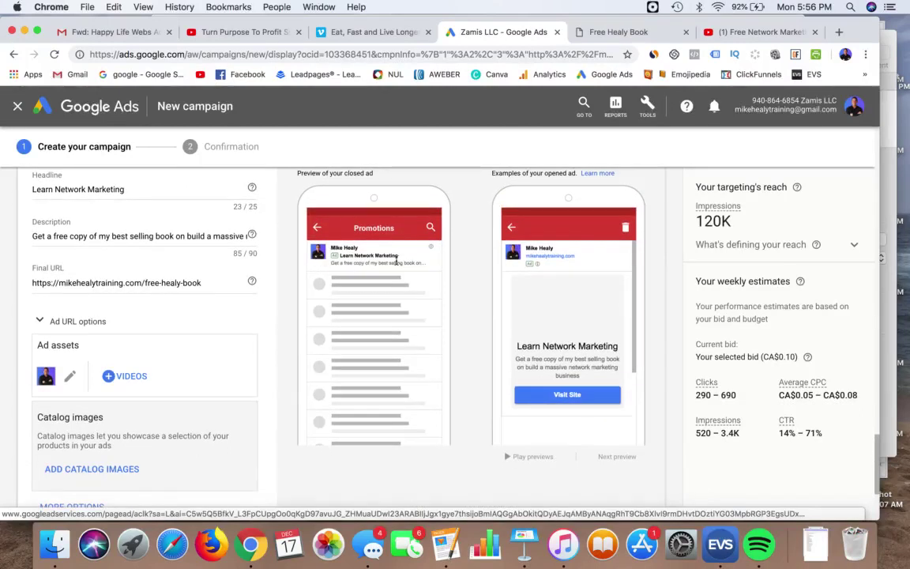
{"action": "scroll", "coordinate": [469, 245], "scroll_direction": "up", "scroll_amount": 1}
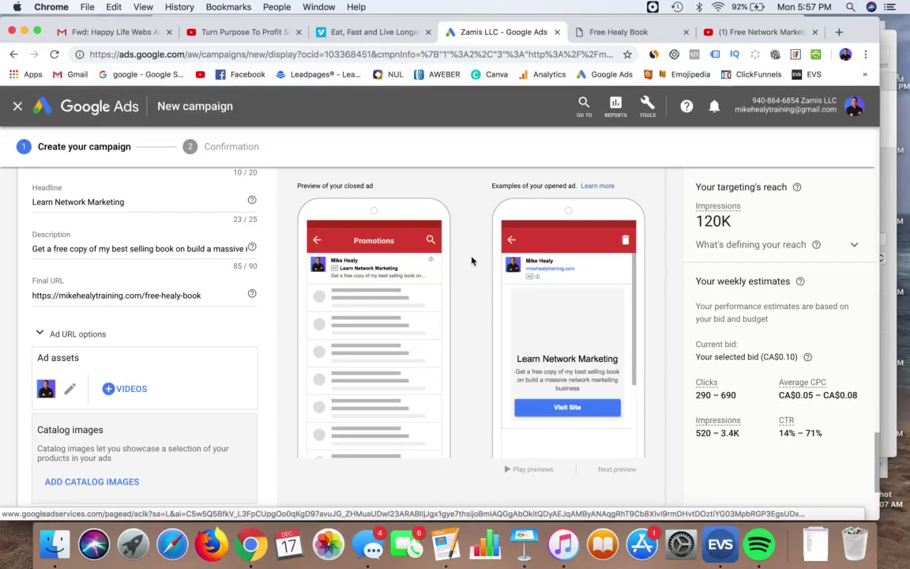
{"action": "scroll", "coordinate": [468, 262], "scroll_direction": "down", "scroll_amount": 1}
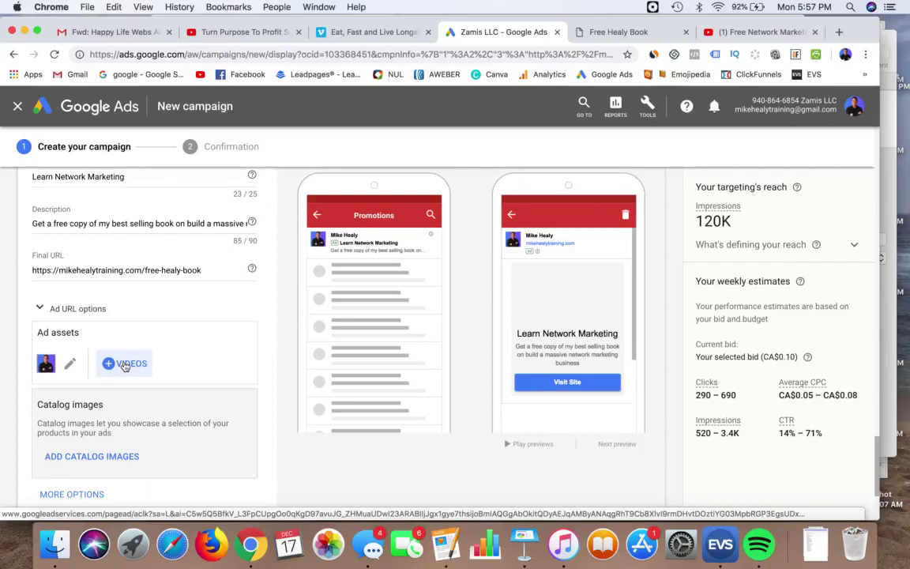
Add the recently used blue book banner to the ad as a landscape (1.91:1) marketing image and save the asset selection.
{"action": "left_click", "coordinate": [70, 365]}
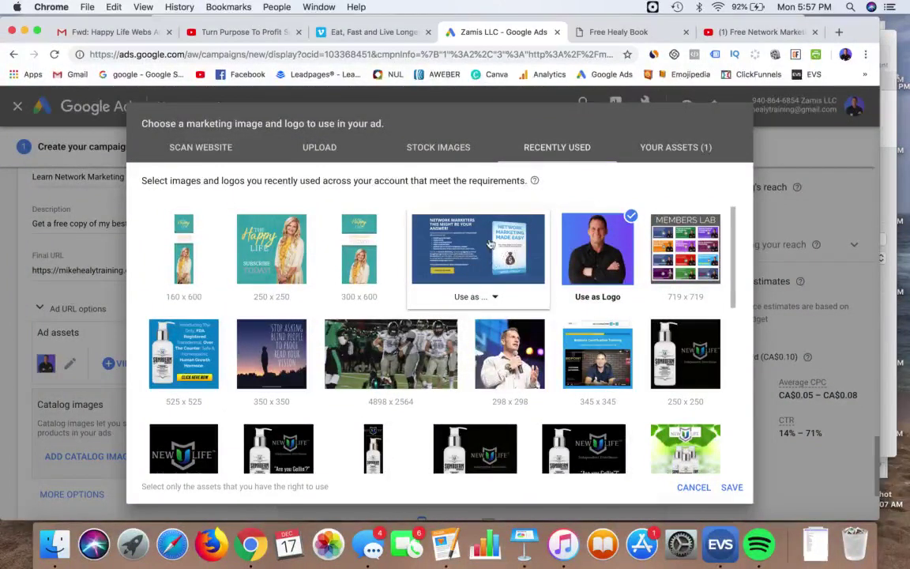
{"action": "left_click", "coordinate": [497, 298]}
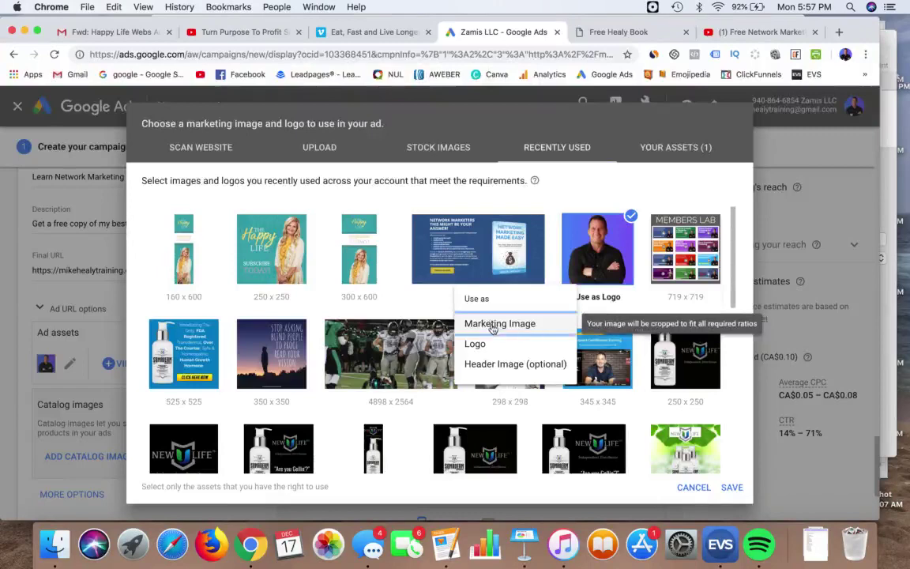
{"action": "left_click", "coordinate": [493, 327]}
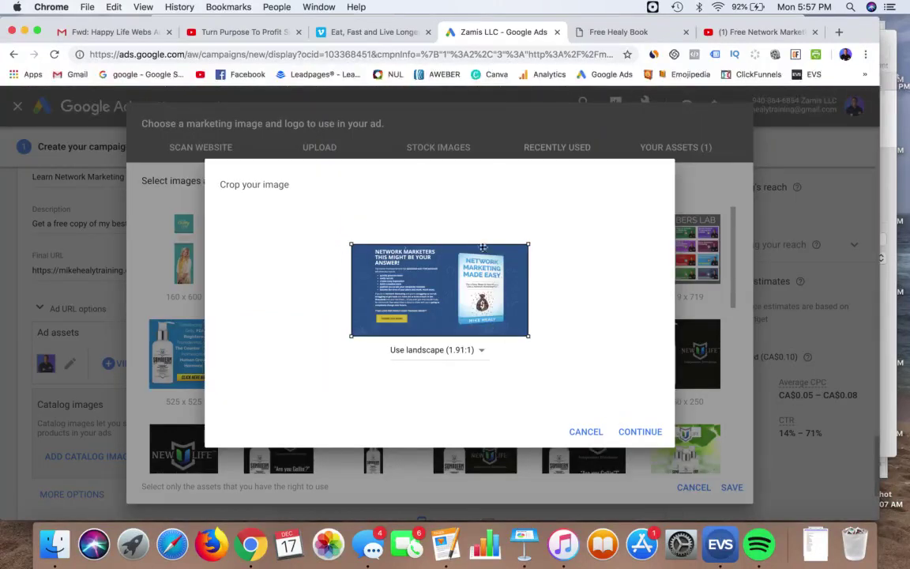
{"action": "left_click", "coordinate": [642, 432]}
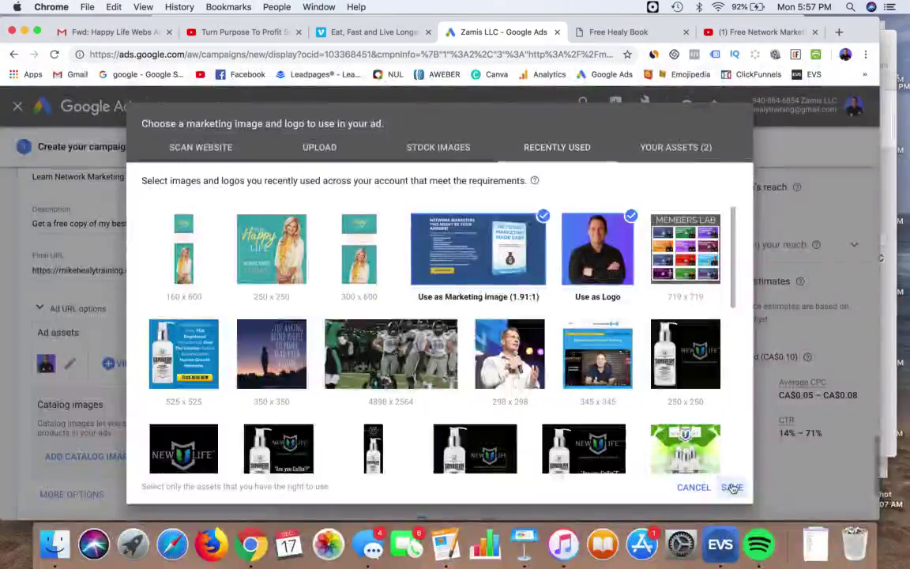
{"action": "left_click", "coordinate": [732, 487]}
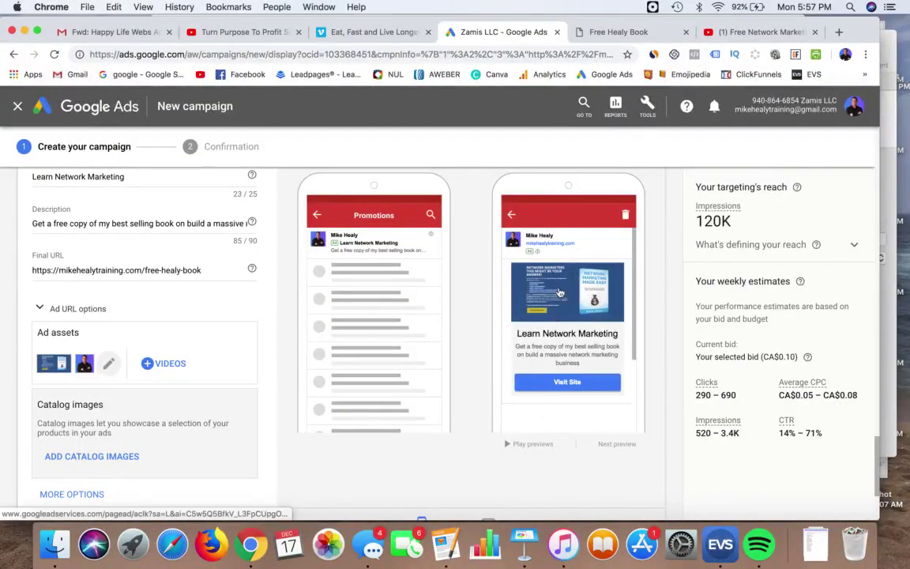
Examine the marketing image, headline, description and site button in the closed and opened phone previews of the ad.
{"action": "scroll", "coordinate": [559, 293], "scroll_direction": "up", "scroll_amount": 5}
{"action": "scroll", "coordinate": [378, 274], "scroll_direction": "left", "scroll_amount": 5}
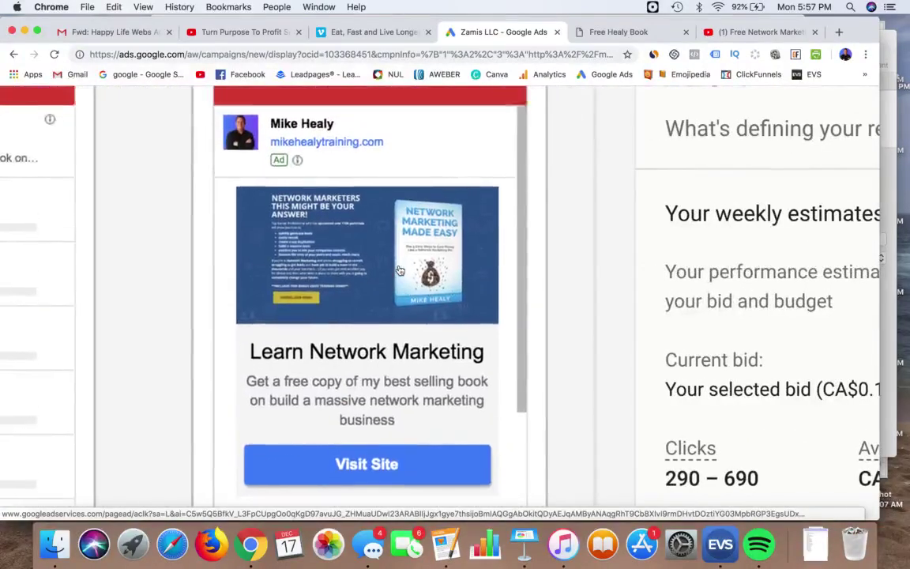
{"action": "scroll", "coordinate": [400, 270], "scroll_direction": "up", "scroll_amount": 1}
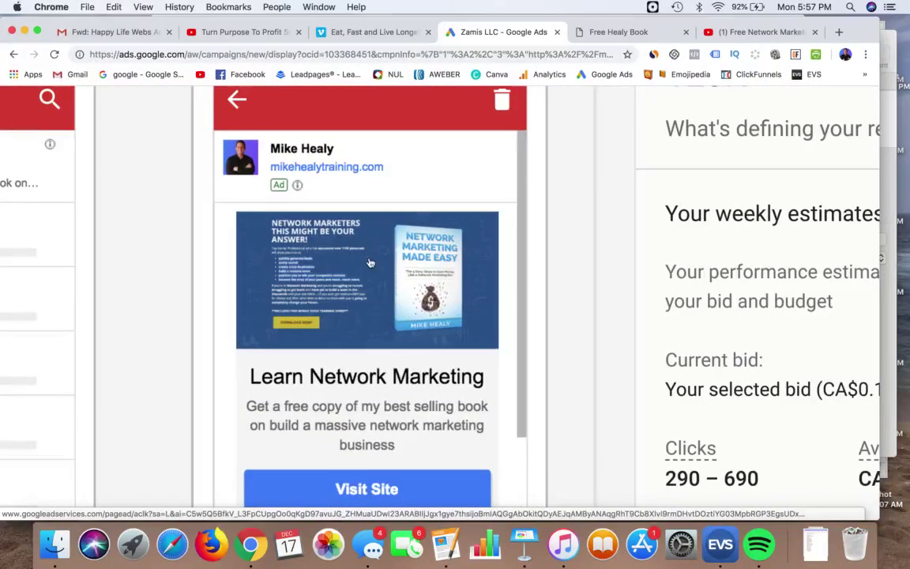
{"action": "scroll", "coordinate": [370, 262], "scroll_direction": "up", "scroll_amount": 1}
{"action": "scroll", "coordinate": [370, 263], "scroll_direction": "left", "scroll_amount": 5}
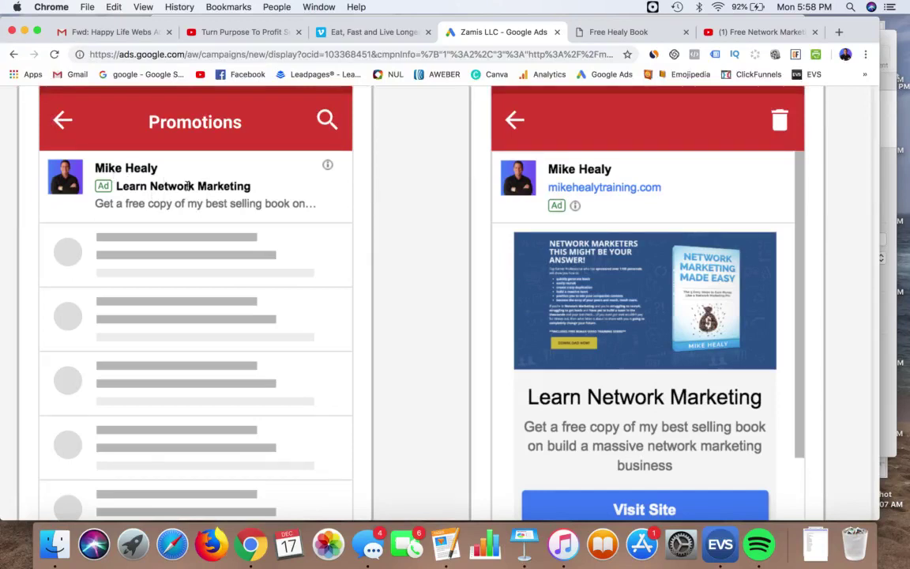
{"action": "scroll", "coordinate": [214, 186], "scroll_direction": "up", "scroll_amount": 1}
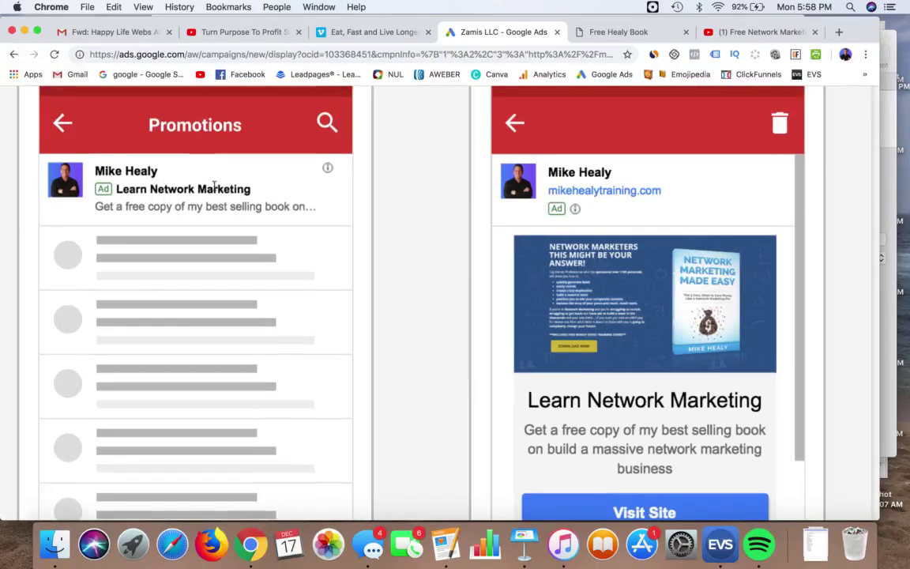
{"action": "scroll", "coordinate": [214, 186], "scroll_direction": "left", "scroll_amount": 3}
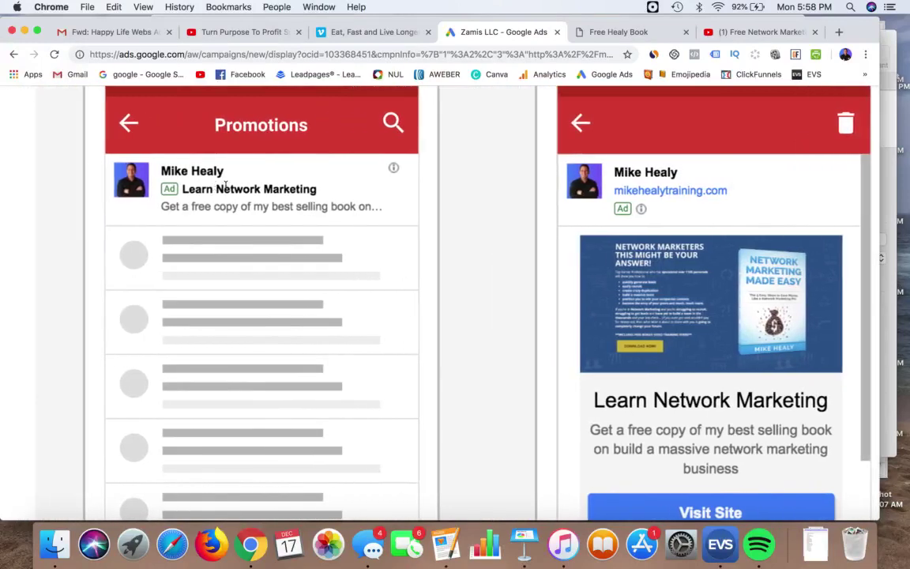
{"action": "scroll", "coordinate": [275, 184], "scroll_direction": "right", "scroll_amount": 1}
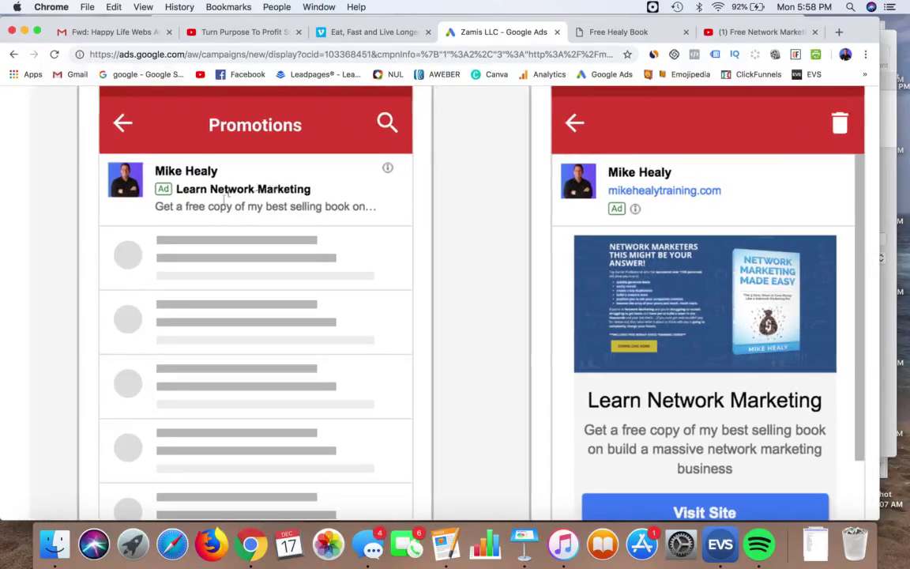
{"action": "scroll", "coordinate": [309, 201], "scroll_direction": "right", "scroll_amount": 8}
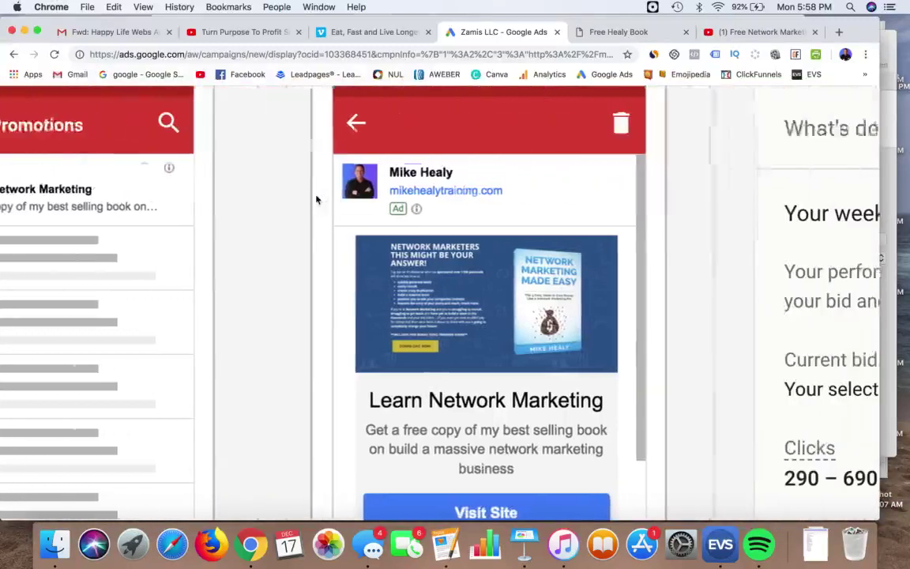
{"action": "scroll", "coordinate": [430, 197], "scroll_direction": "down", "scroll_amount": 1}
{"action": "scroll", "coordinate": [429, 198], "scroll_direction": "down", "scroll_amount": 1}
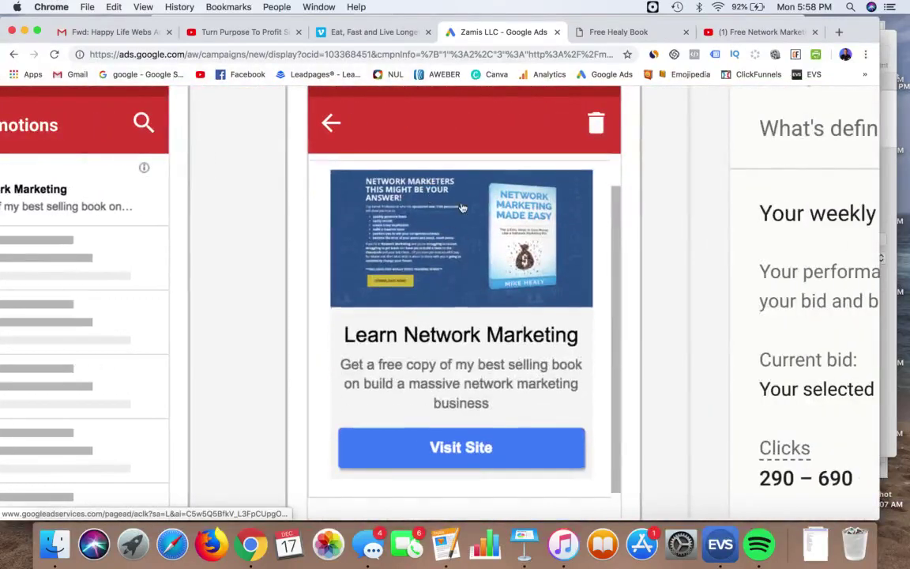
{"action": "scroll", "coordinate": [446, 259], "scroll_direction": "up", "scroll_amount": 2}
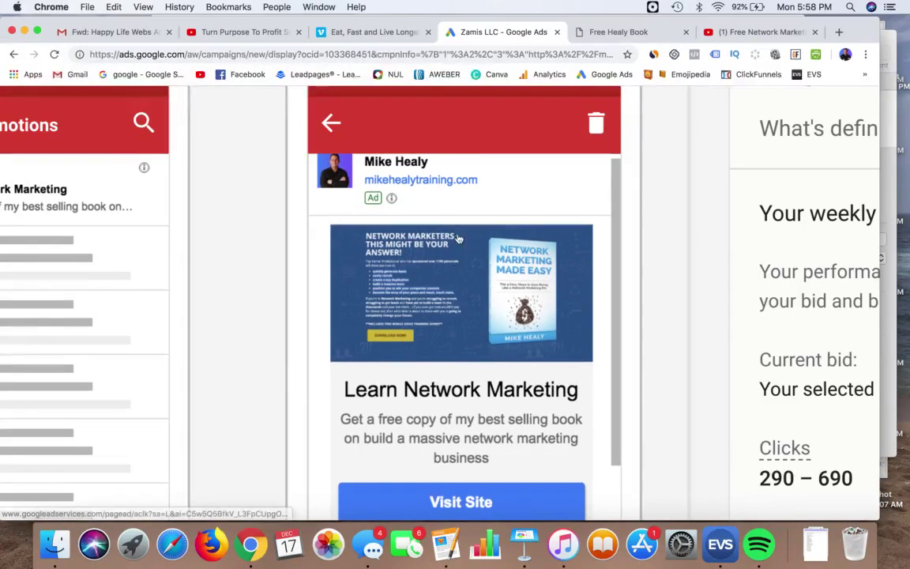
{"action": "scroll", "coordinate": [474, 170], "scroll_direction": "down", "scroll_amount": 1}
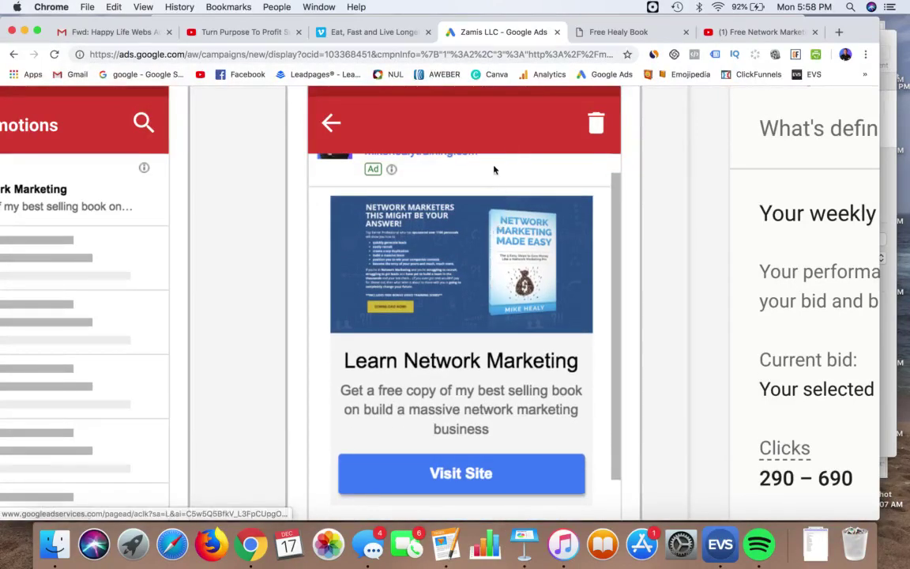
Follow the marketing image's link in the opened ad preview to check its destination URL, and close the click preview page.
{"action": "left_click", "coordinate": [488, 227]}
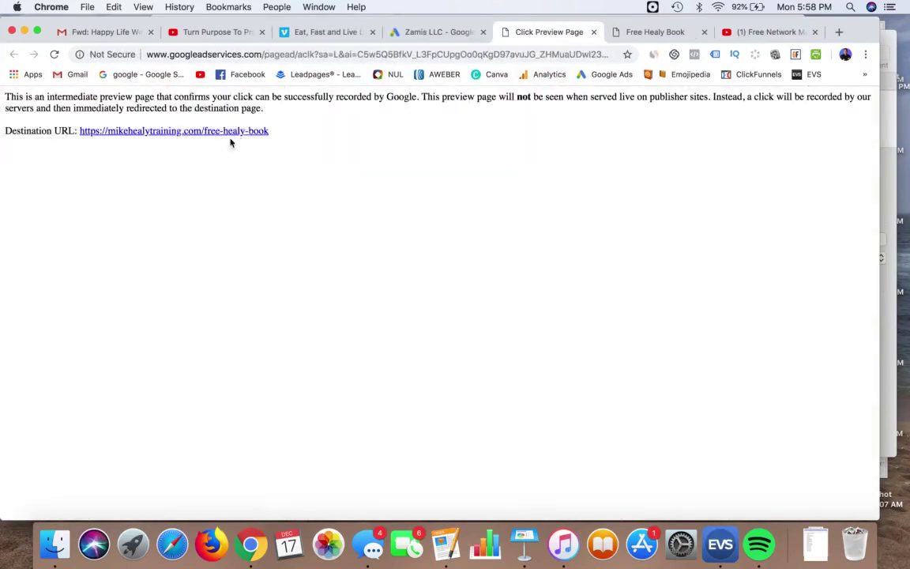
{"action": "left_click", "coordinate": [593, 31]}
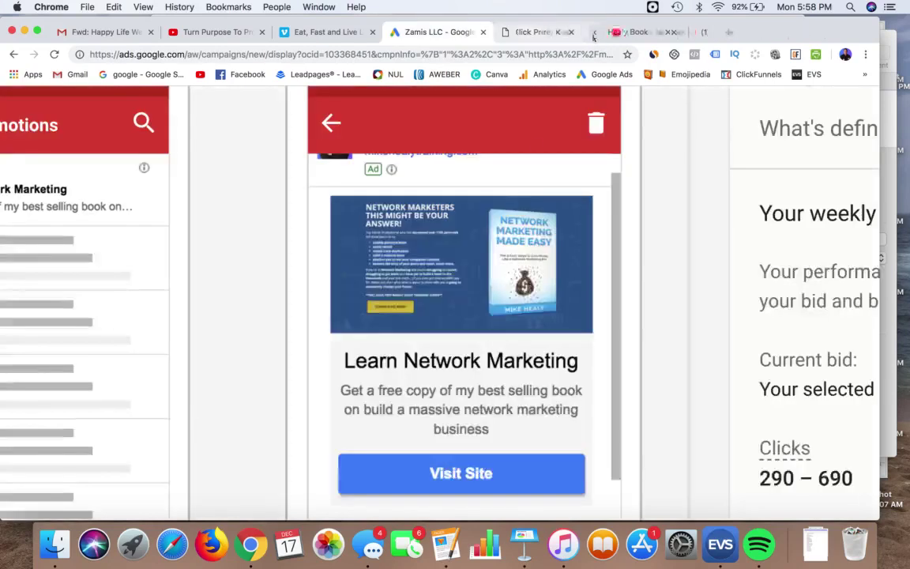
{"action": "scroll", "coordinate": [506, 355], "scroll_direction": "down", "scroll_amount": 2}
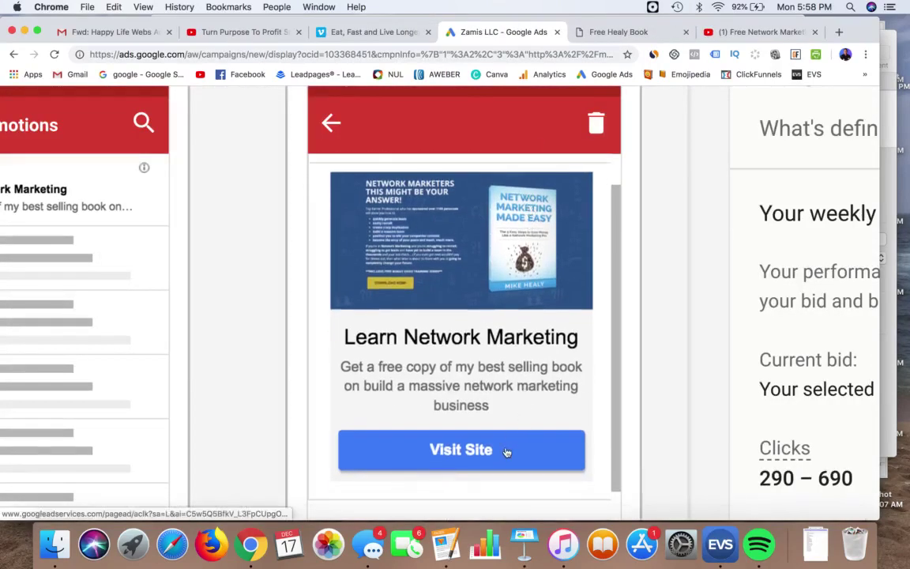
Add a custom call to action to the Gmail ad with the text "Download Now!".
{"action": "scroll", "coordinate": [469, 371], "scroll_direction": "down", "scroll_amount": 5}
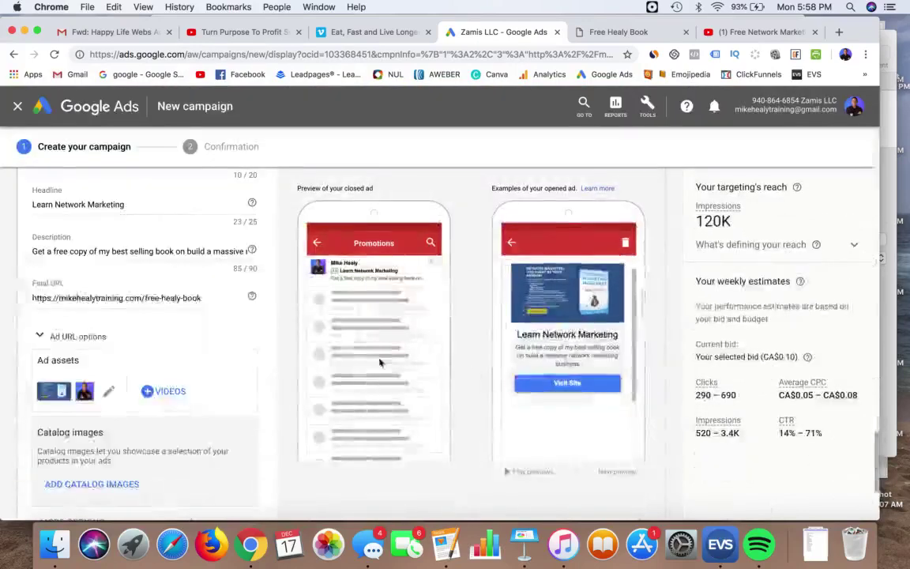
{"action": "scroll", "coordinate": [246, 371], "scroll_direction": "down", "scroll_amount": 3}
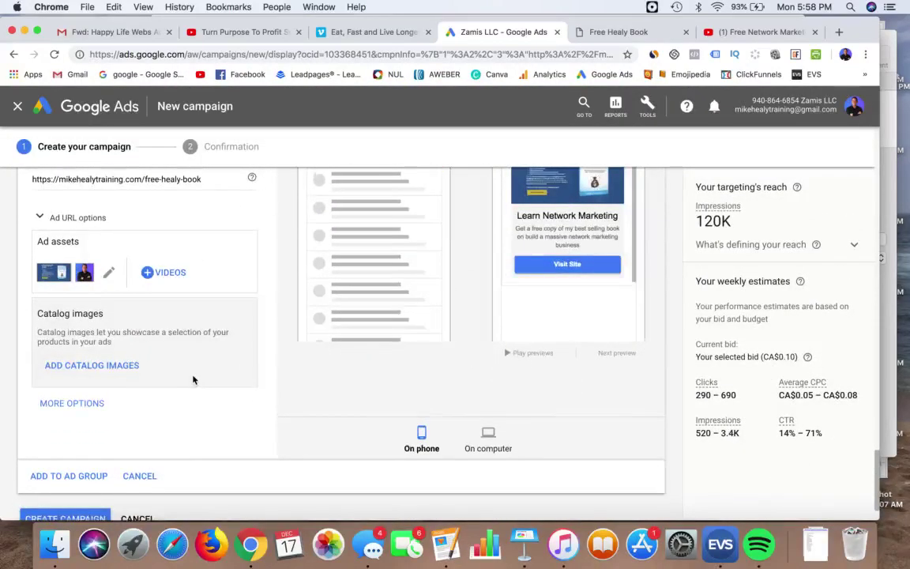
{"action": "scroll", "coordinate": [193, 379], "scroll_direction": "down", "scroll_amount": 1}
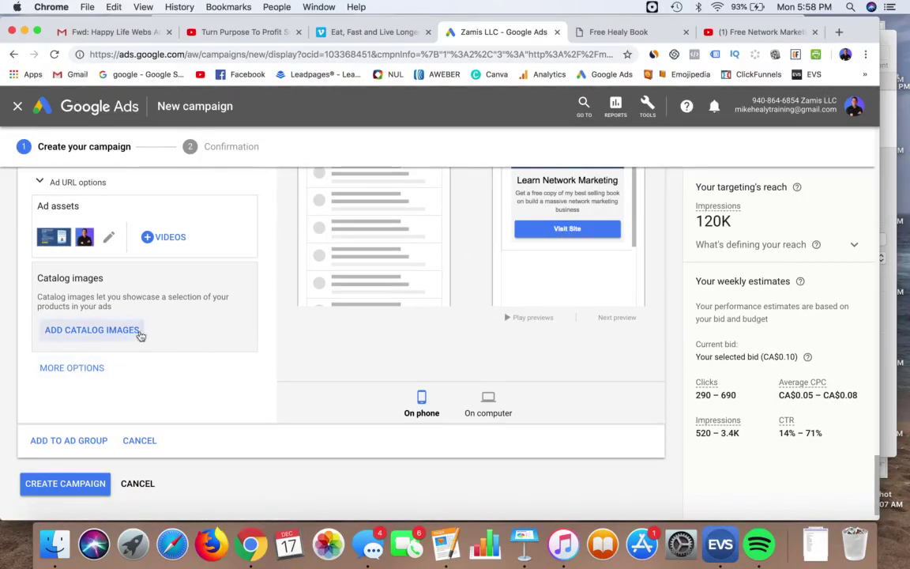
{"action": "left_click", "coordinate": [71, 368]}
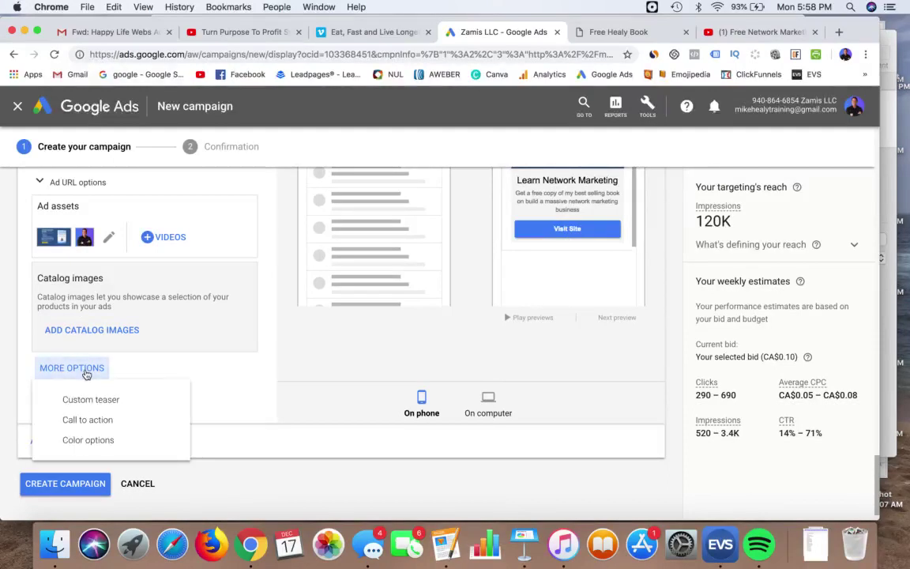
{"action": "left_click", "coordinate": [85, 420]}
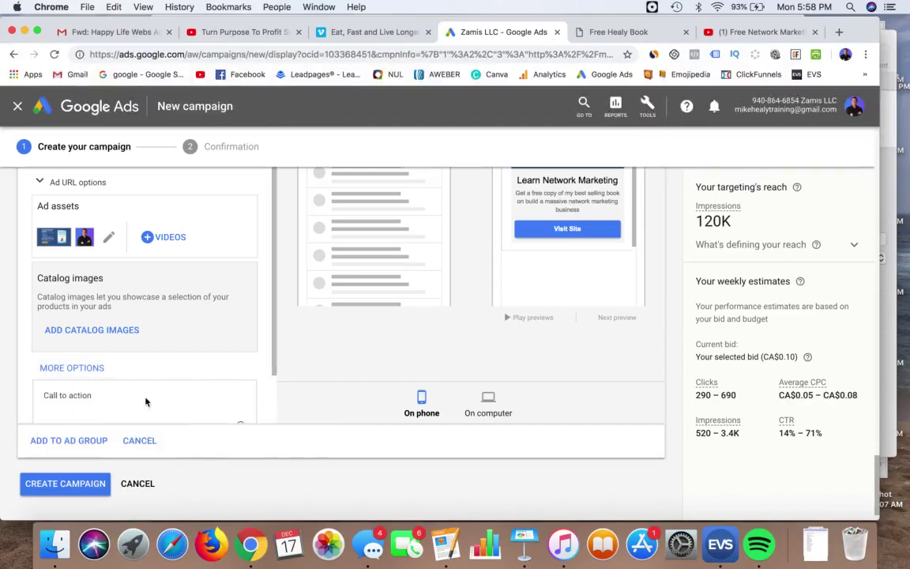
{"action": "left_click", "coordinate": [154, 353]}
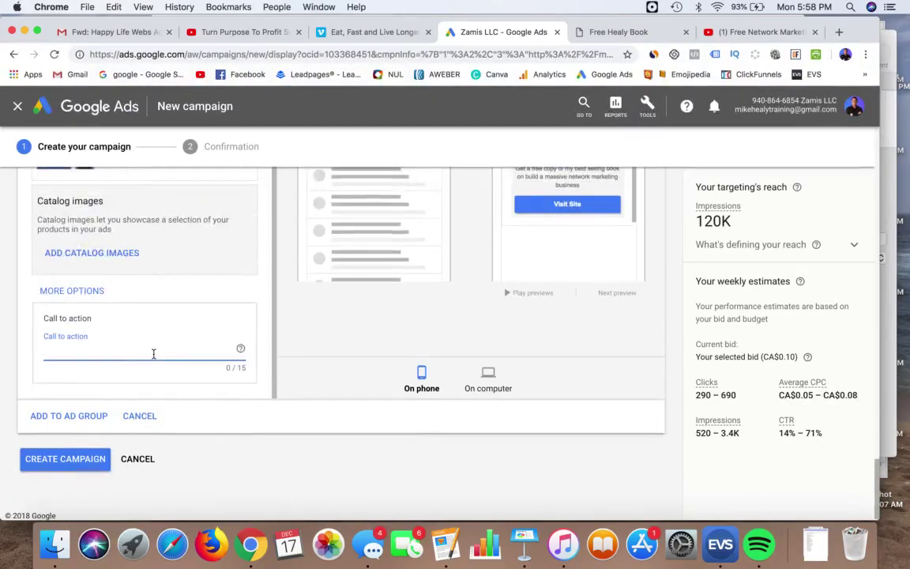
{"action": "type", "text": "Down"}
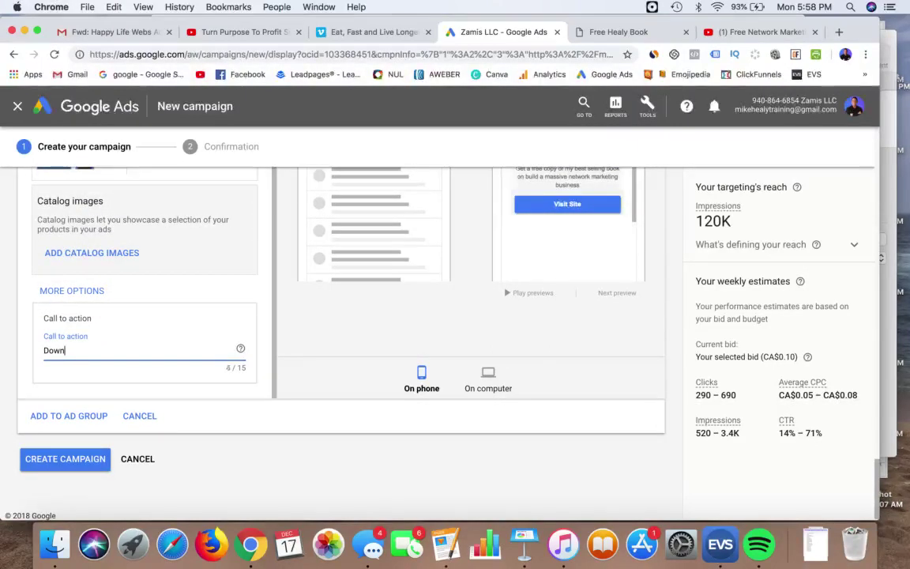
{"action": "type", "text": "load Now!"}
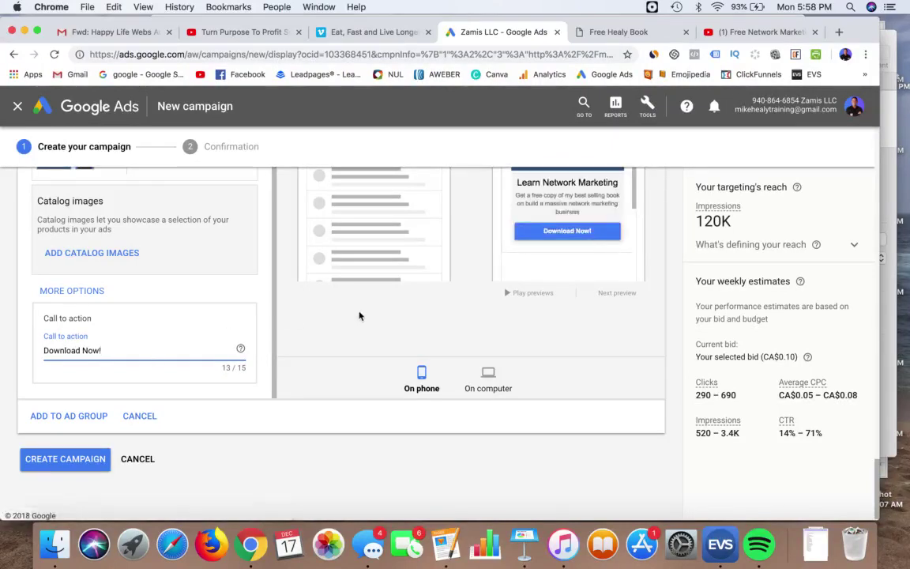
Compare the call to action in the opened ad preview with the download button on the Free Healy Book landing page.
{"action": "scroll", "coordinate": [356, 319], "scroll_direction": "up", "scroll_amount": 2}
{"action": "scroll", "coordinate": [463, 296], "scroll_direction": "up", "scroll_amount": 2}
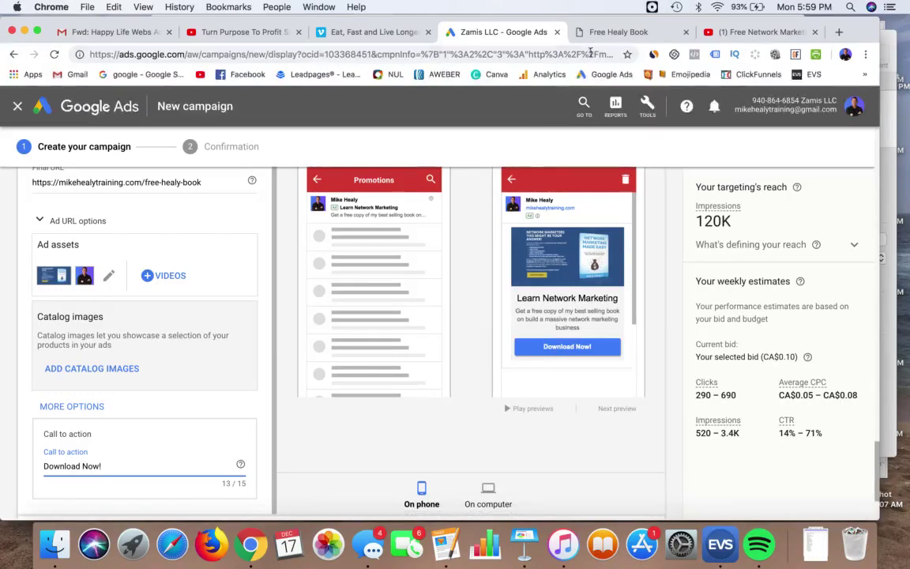
{"action": "left_click", "coordinate": [610, 32]}
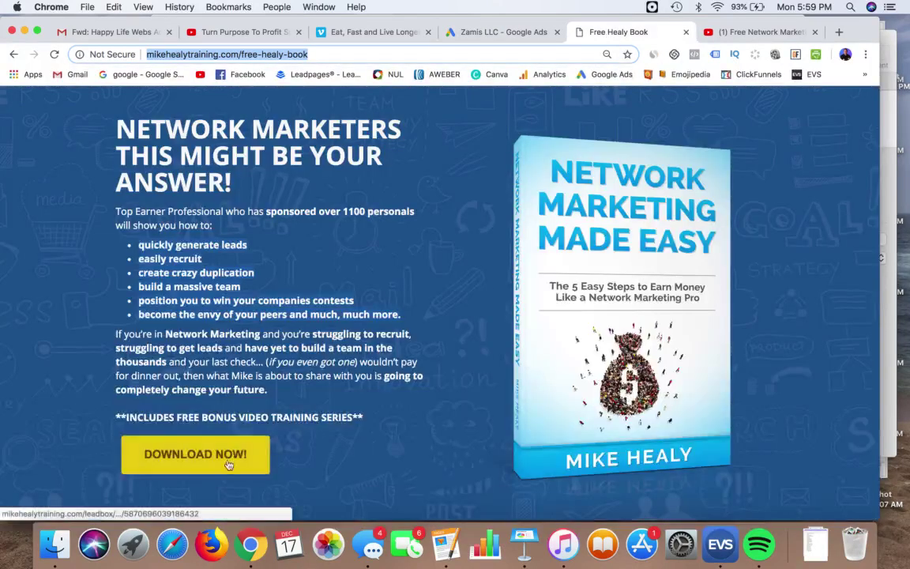
{"action": "left_click", "coordinate": [505, 33]}
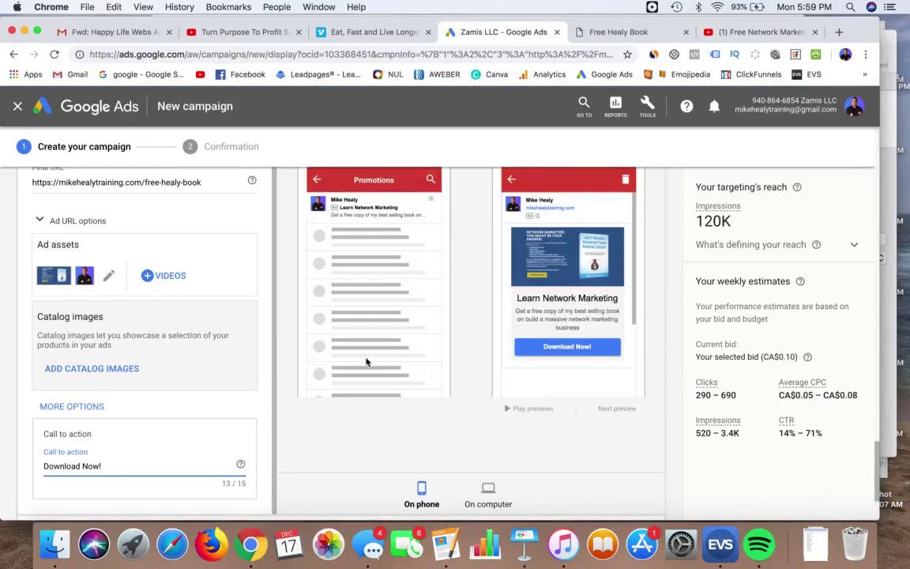
Remove the blue book banner from the ad's assets, keep the portrait logo selected, and save the selection.
{"action": "left_click", "coordinate": [109, 275]}
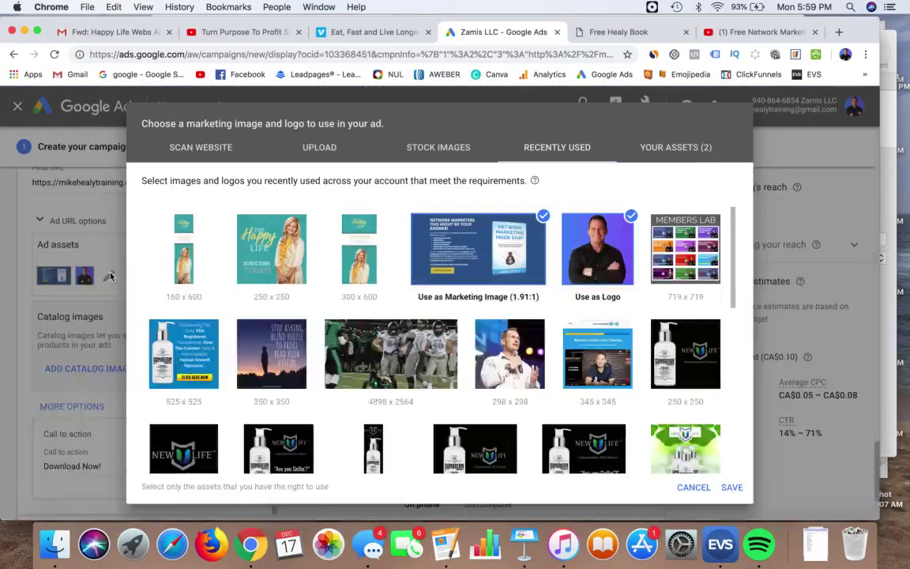
{"action": "left_click", "coordinate": [478, 249]}
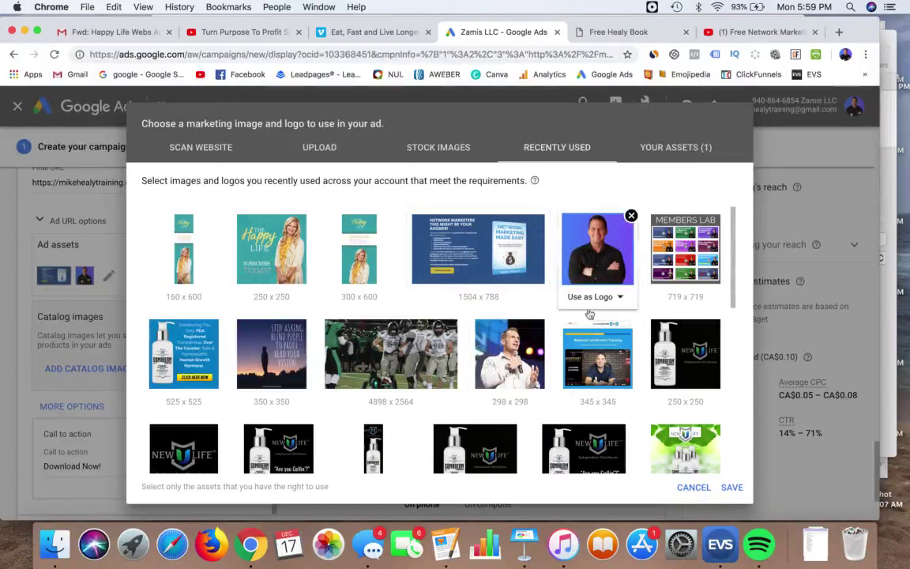
{"action": "left_click", "coordinate": [729, 487]}
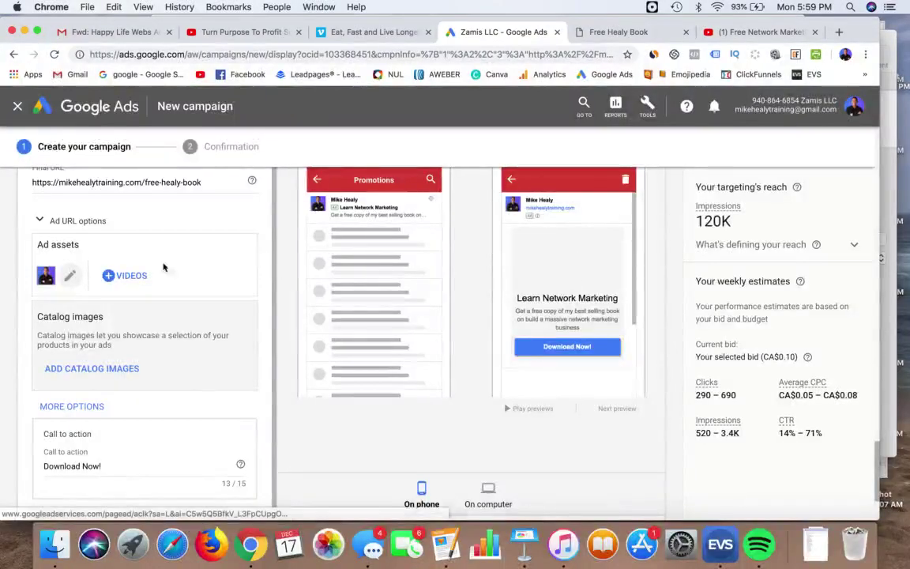
Switch to YouTube and copy the video URL of "Free Network Marketing Video Training Series Invite".
{"action": "left_click", "coordinate": [758, 32]}
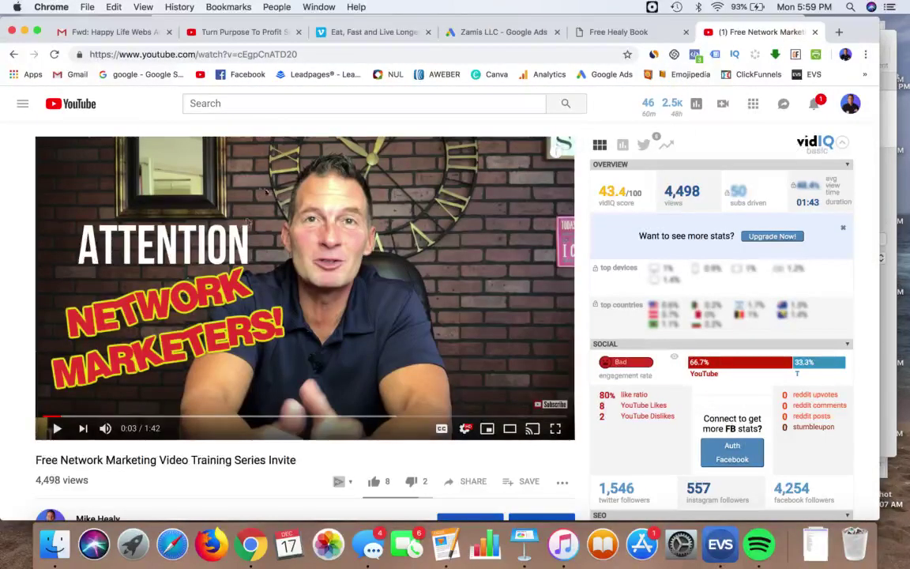
{"action": "right_click", "coordinate": [425, 222]}
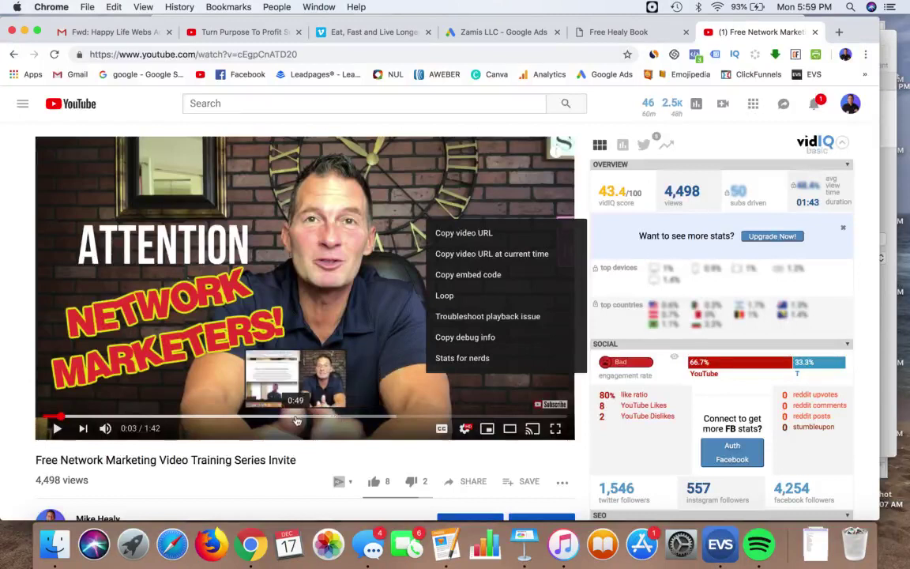
{"action": "left_click", "coordinate": [470, 233]}
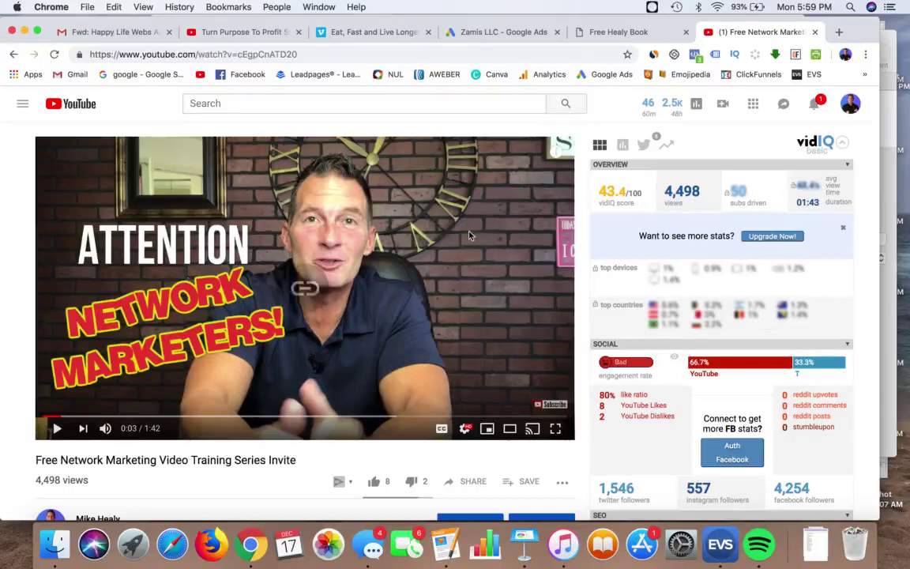
{"action": "left_click", "coordinate": [510, 33]}
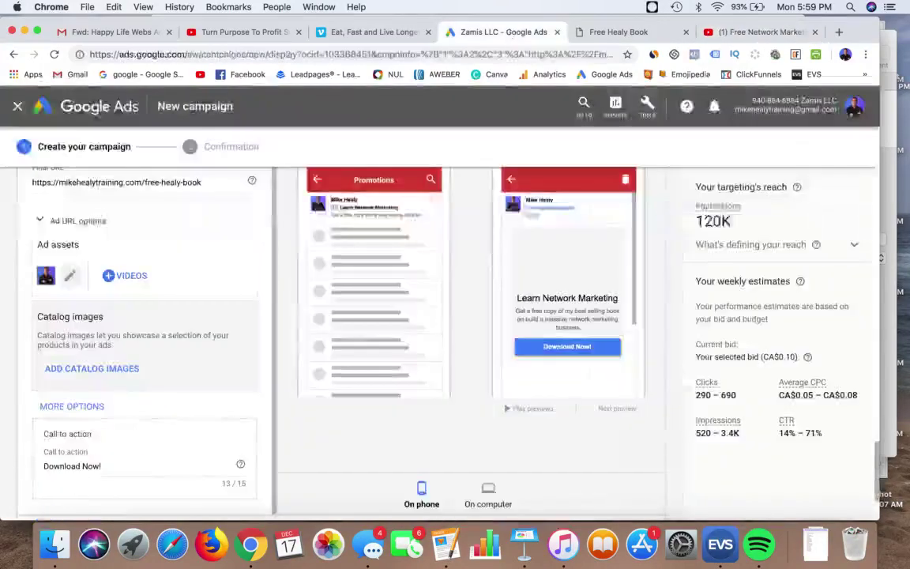
{"action": "left_click", "coordinate": [127, 275]}
{"action": "left_click", "coordinate": [257, 192]}
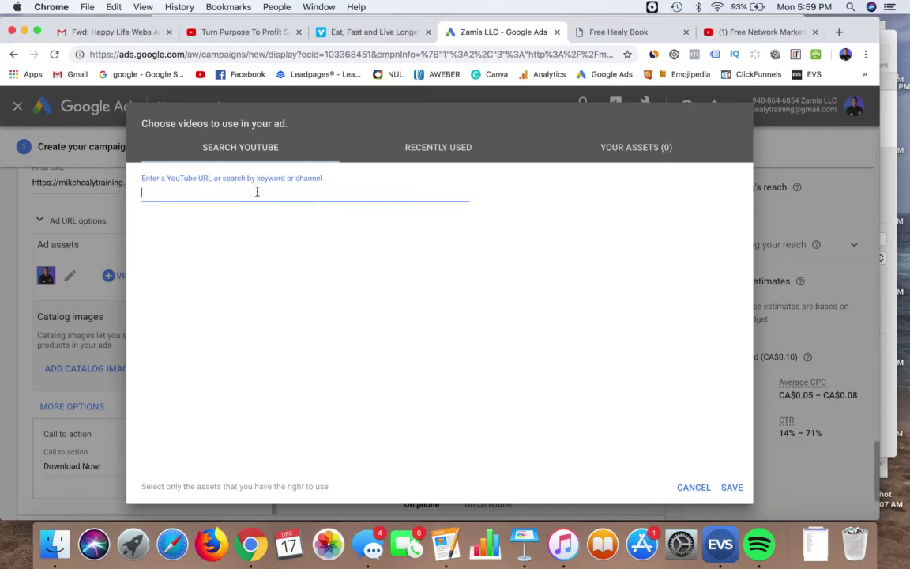
{"action": "key", "text": "super+v"}
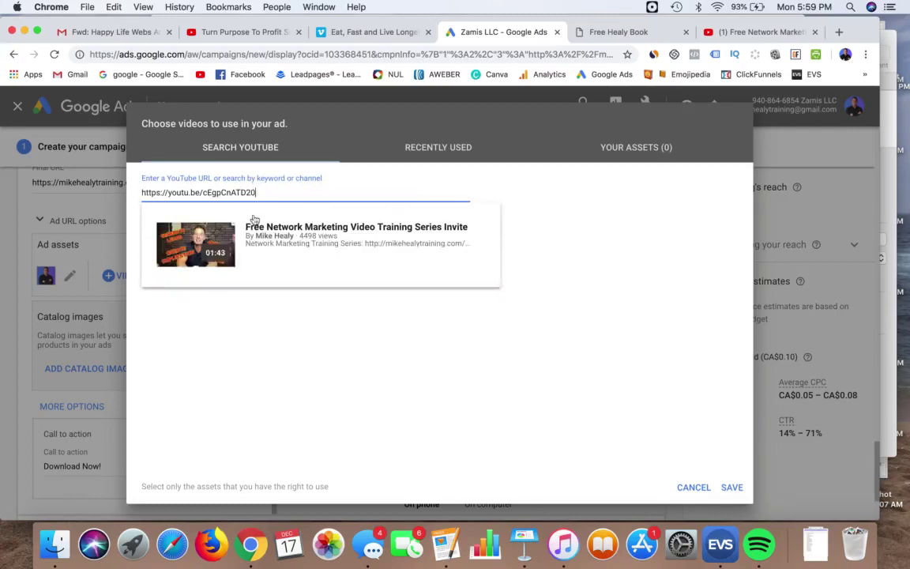
{"action": "left_click", "coordinate": [253, 228]}
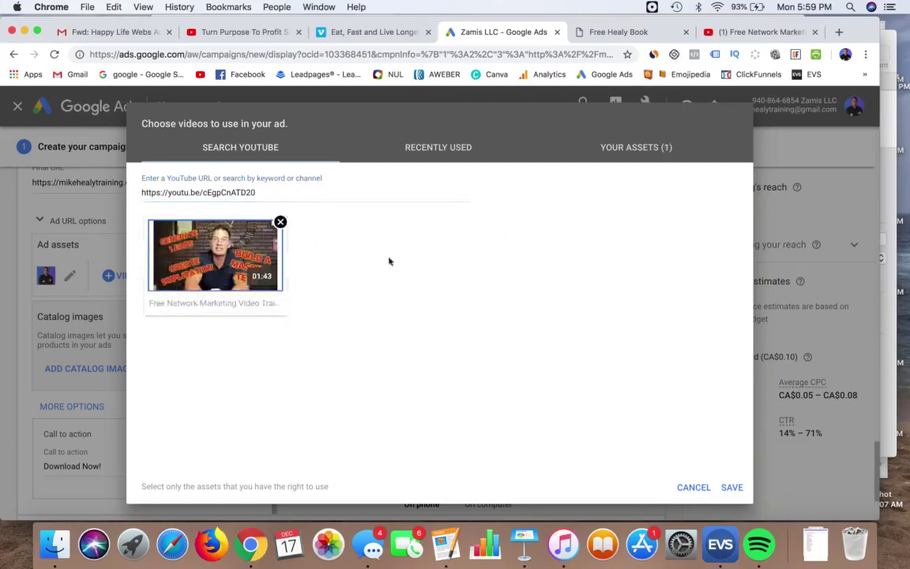
{"action": "left_click", "coordinate": [731, 487]}
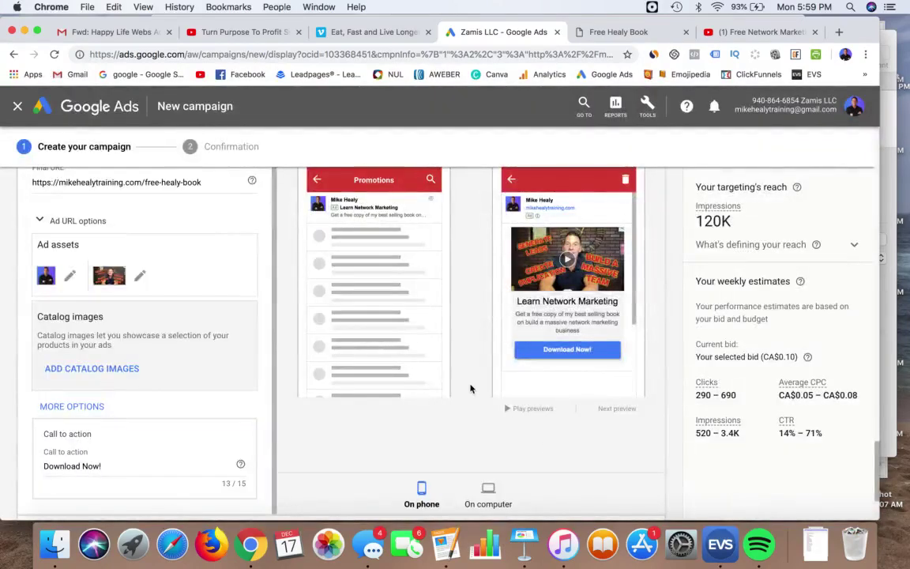
Inspect the enlarged ad preview, test its video link, and close the opened YouTube page.
{"action": "scroll", "coordinate": [470, 387], "scroll_direction": "up", "scroll_amount": 1}
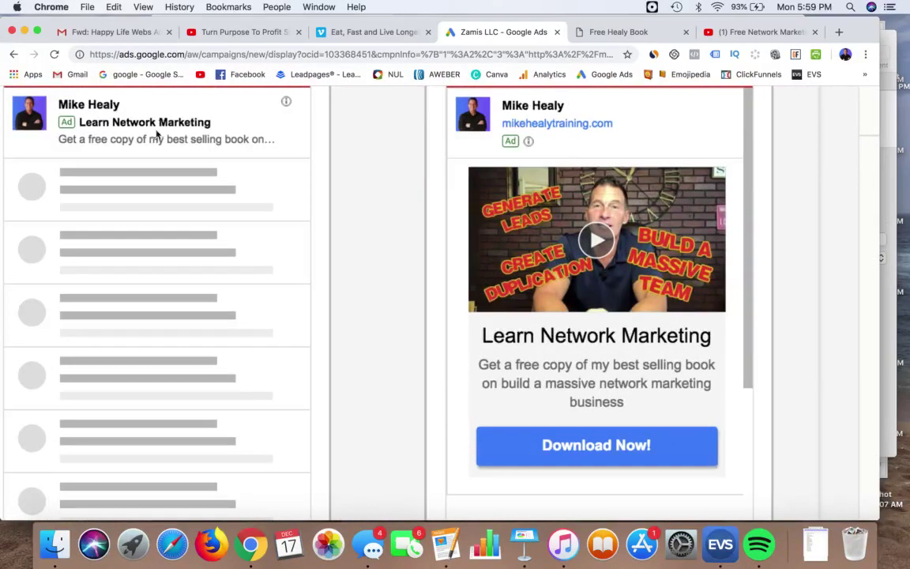
{"action": "left_click", "coordinate": [597, 237]}
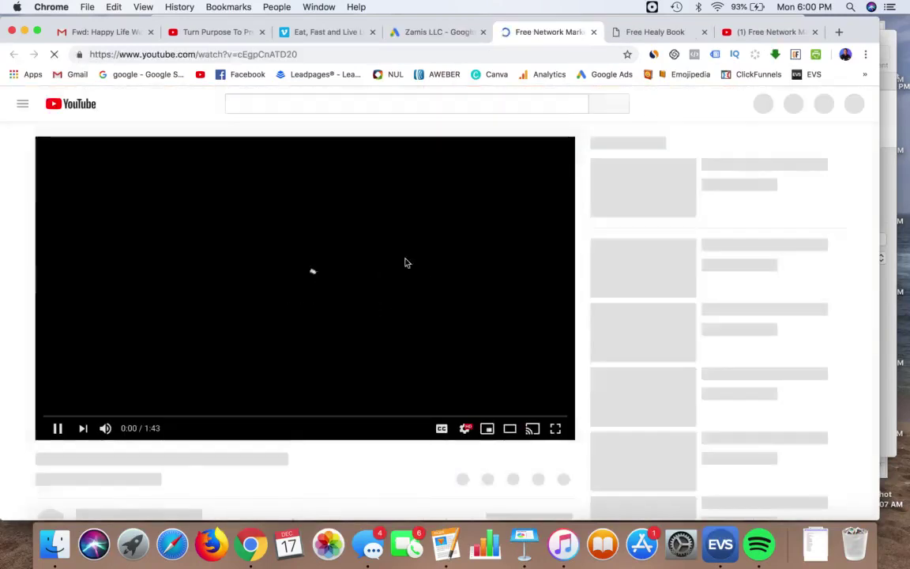
{"action": "key", "text": "super+w"}
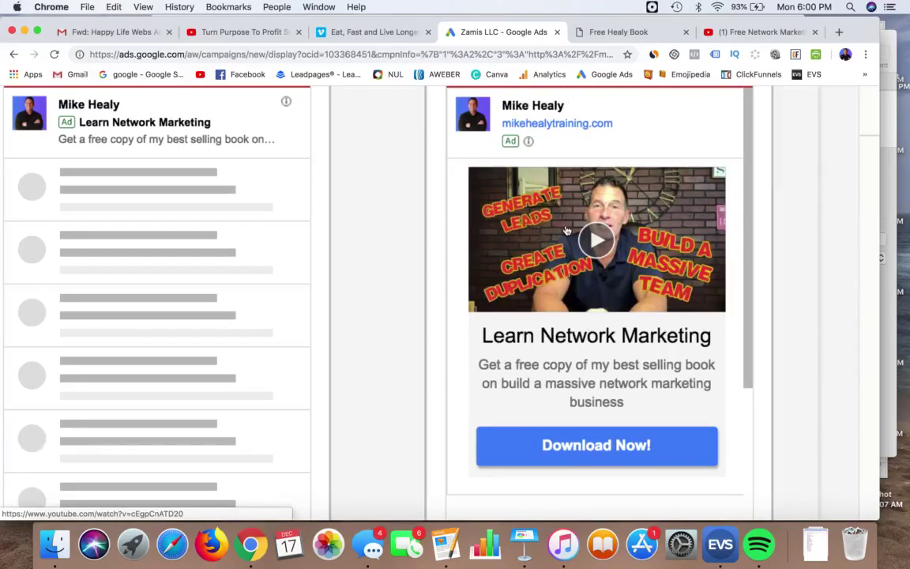
{"action": "key", "text": "super+0"}
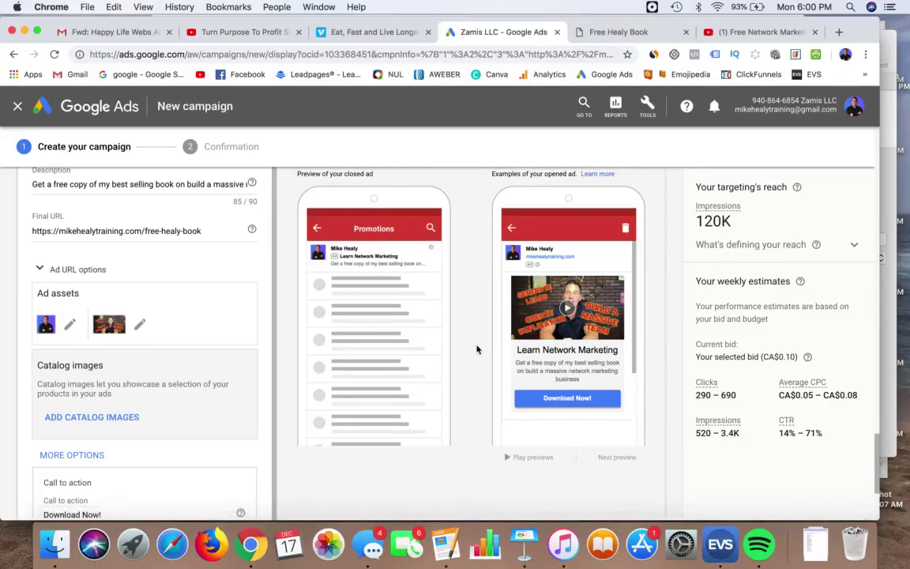
Review the ad's text fields and assets alongside the phone previews of the closed and opened Gmail ad.
{"action": "scroll", "coordinate": [474, 347], "scroll_direction": "down", "scroll_amount": 1}
{"action": "scroll", "coordinate": [472, 343], "scroll_direction": "up", "scroll_amount": 1}
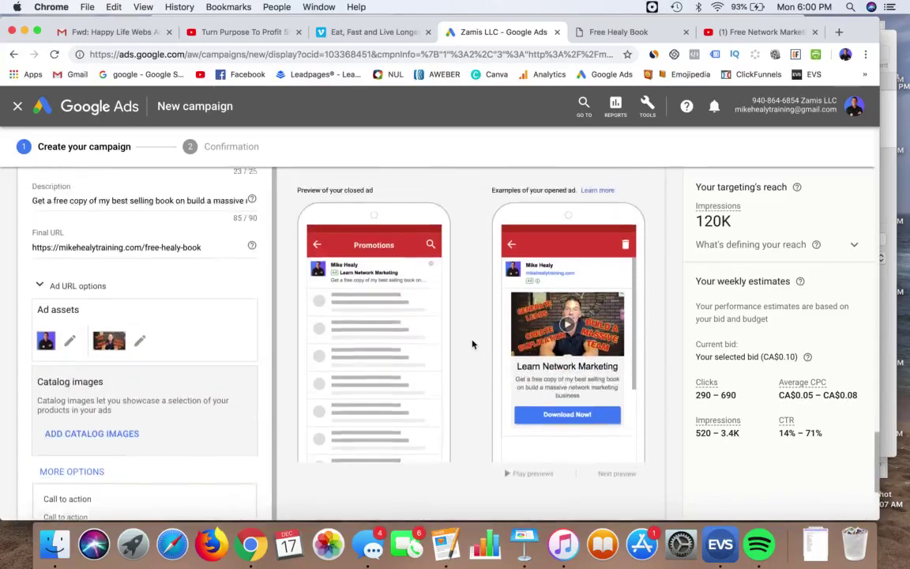
{"action": "scroll", "coordinate": [473, 344], "scroll_direction": "down", "scroll_amount": 2}
{"action": "scroll", "coordinate": [473, 344], "scroll_direction": "up", "scroll_amount": 3}
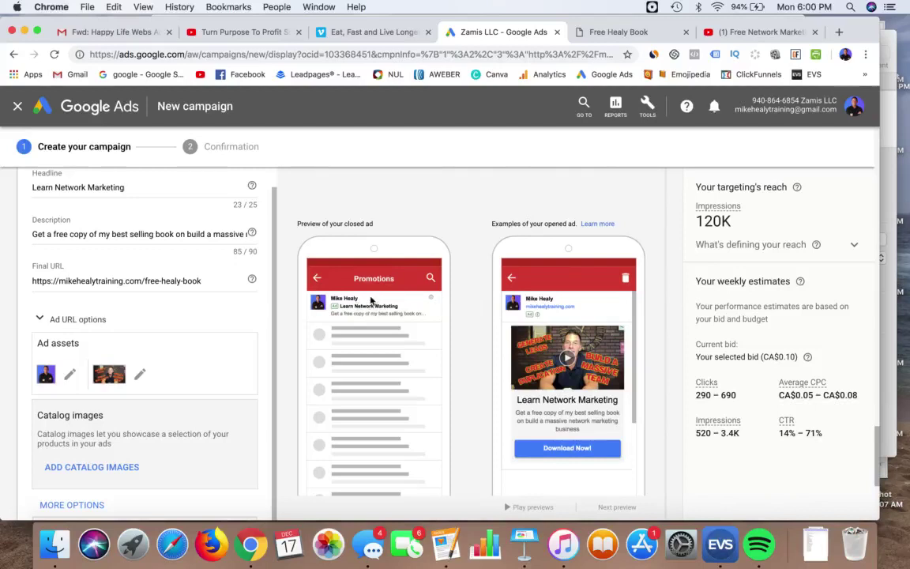
{"action": "scroll", "coordinate": [469, 288], "scroll_direction": "down", "scroll_amount": 1}
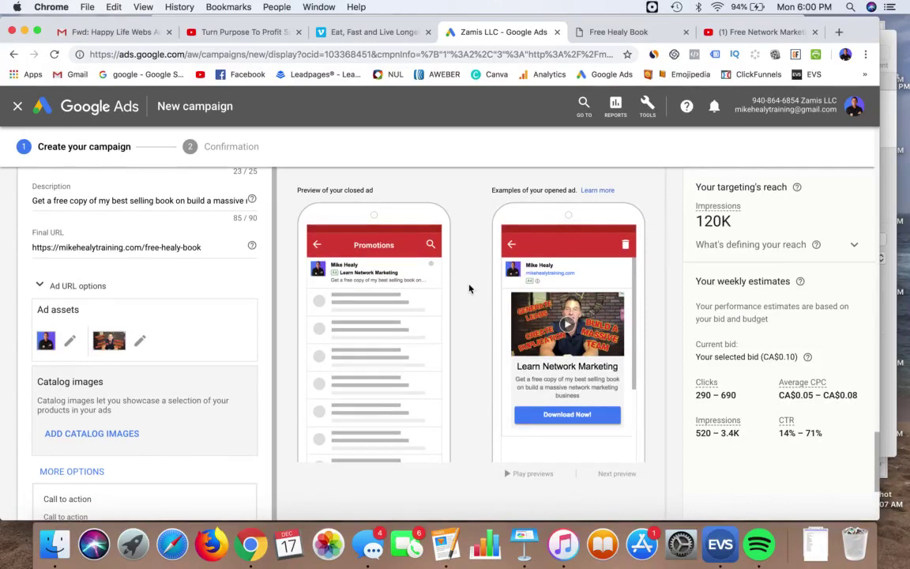
{"action": "scroll", "coordinate": [469, 289], "scroll_direction": "down", "scroll_amount": 2}
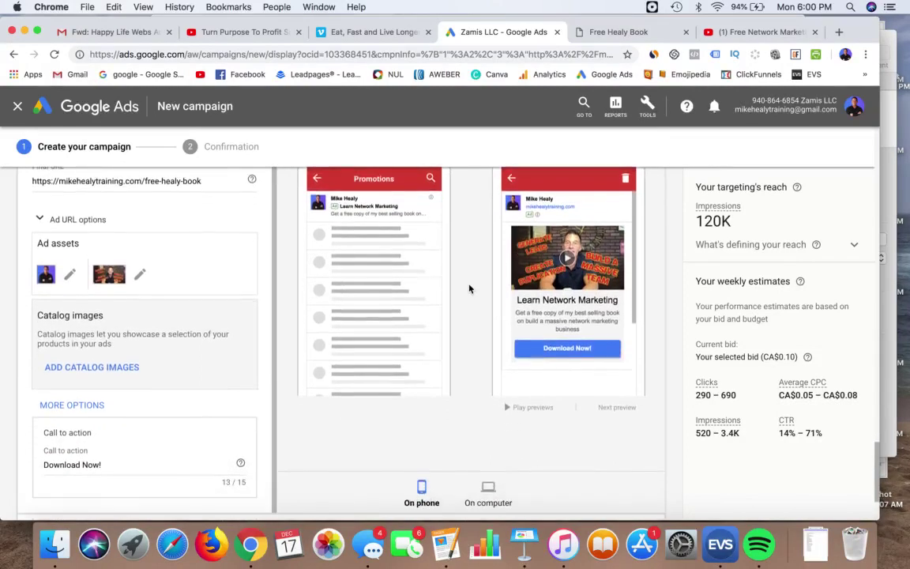
{"action": "scroll", "coordinate": [470, 289], "scroll_direction": "down", "scroll_amount": 4}
{"action": "scroll", "coordinate": [470, 289], "scroll_direction": "up", "scroll_amount": 6}
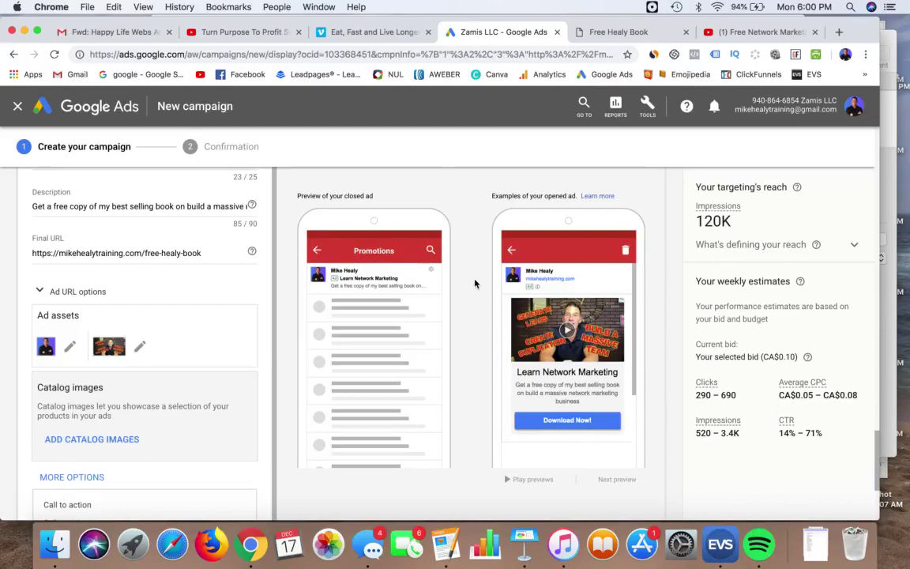
{"action": "scroll", "coordinate": [475, 283], "scroll_direction": "down", "scroll_amount": 1}
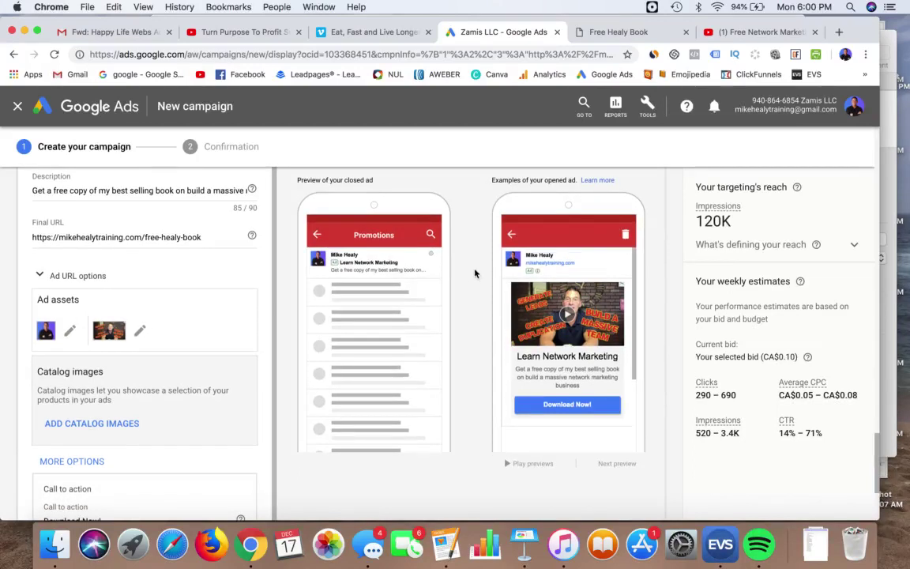
{"action": "scroll", "coordinate": [474, 274], "scroll_direction": "up", "scroll_amount": 1}
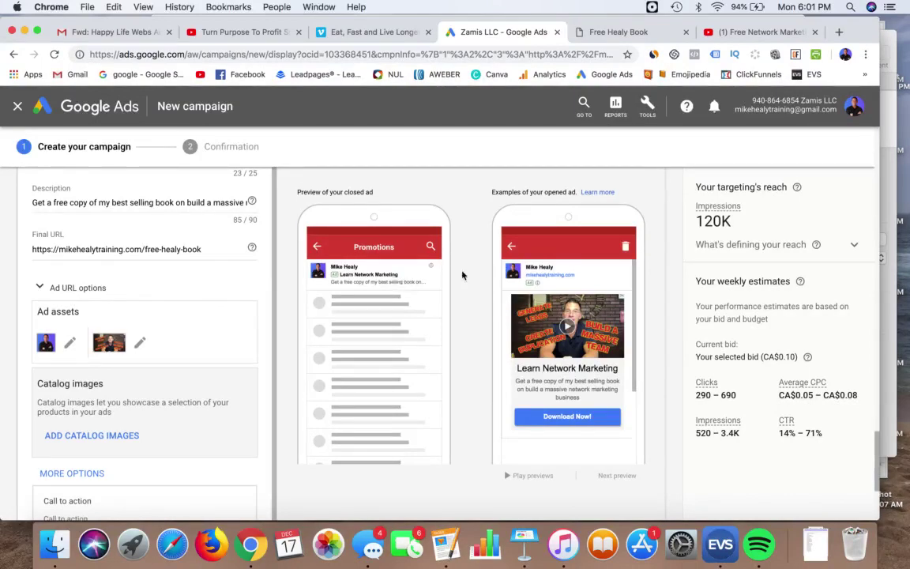
Check how the closed and opened ad look on a computer, and return the preview to the phone version.
{"action": "scroll", "coordinate": [474, 274], "scroll_direction": "down", "scroll_amount": 3}
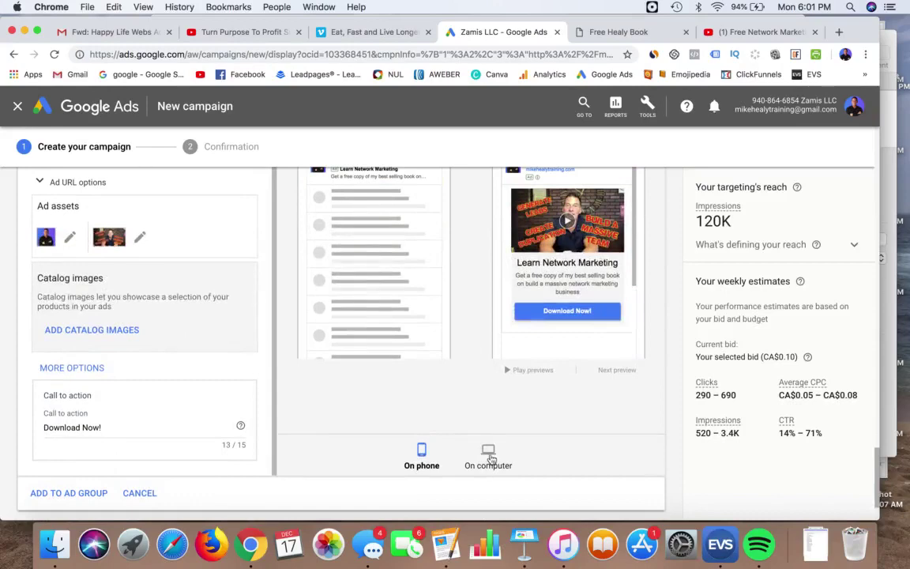
{"action": "left_click", "coordinate": [495, 454]}
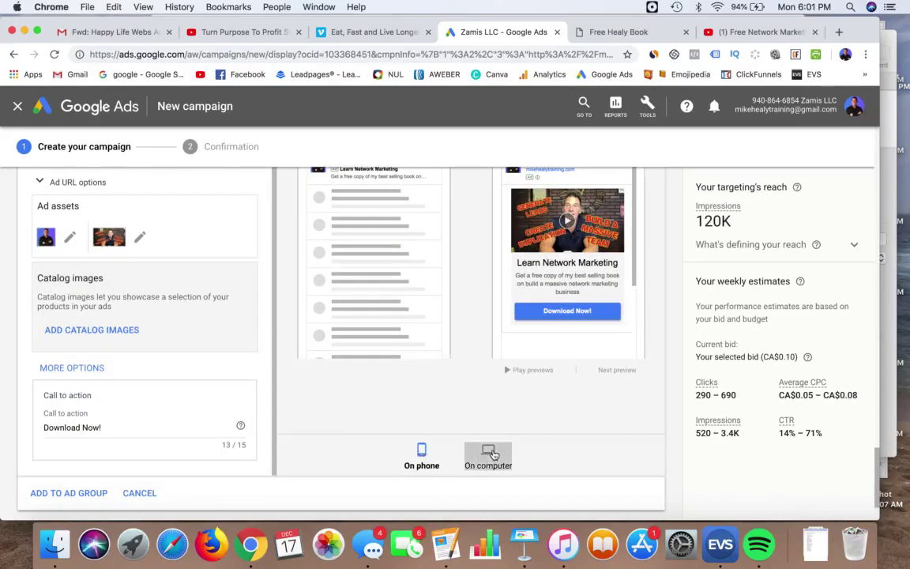
{"action": "scroll", "coordinate": [474, 399], "scroll_direction": "up", "scroll_amount": 3}
{"action": "scroll", "coordinate": [437, 419], "scroll_direction": "up", "scroll_amount": 1}
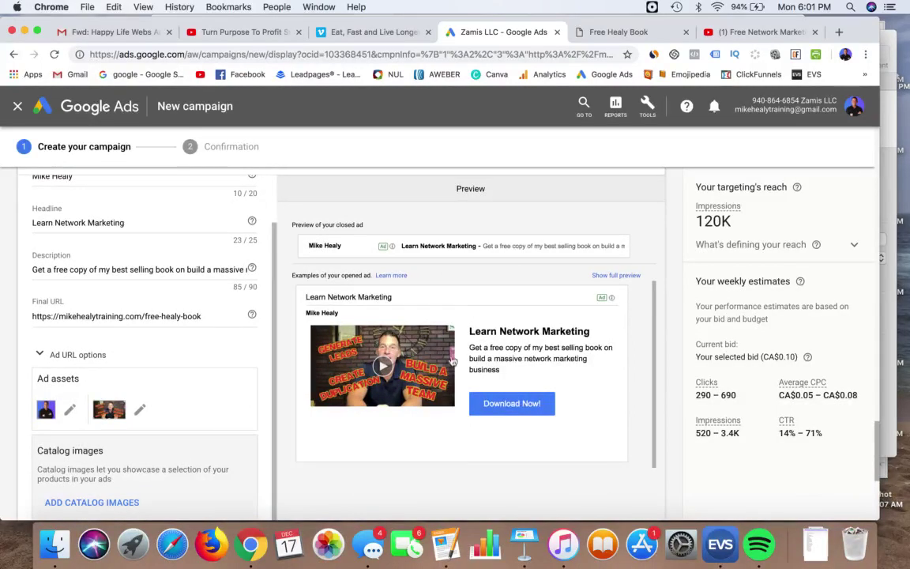
{"action": "scroll", "coordinate": [454, 356], "scroll_direction": "down", "scroll_amount": 5}
{"action": "scroll", "coordinate": [452, 361], "scroll_direction": "down", "scroll_amount": 3}
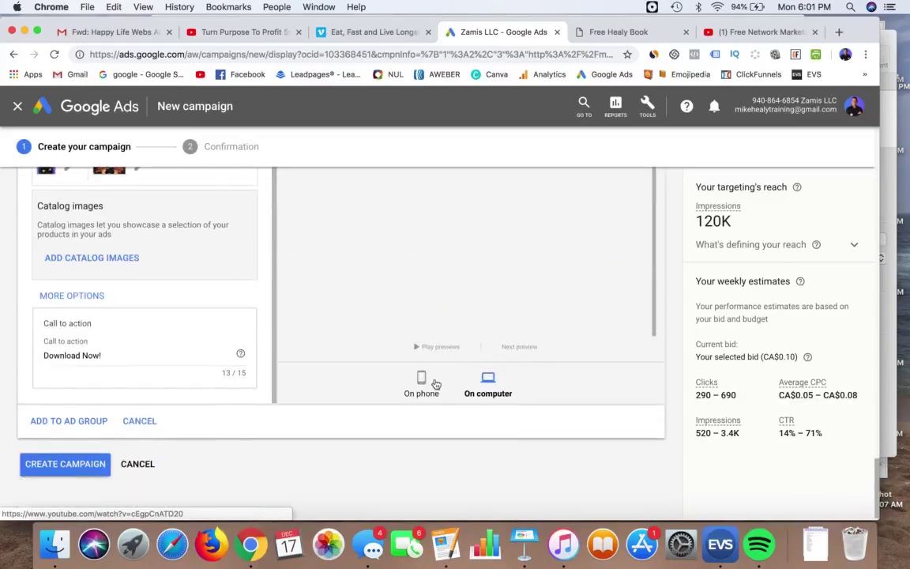
{"action": "left_click", "coordinate": [435, 384]}
{"action": "scroll", "coordinate": [305, 325], "scroll_direction": "up", "scroll_amount": 3}
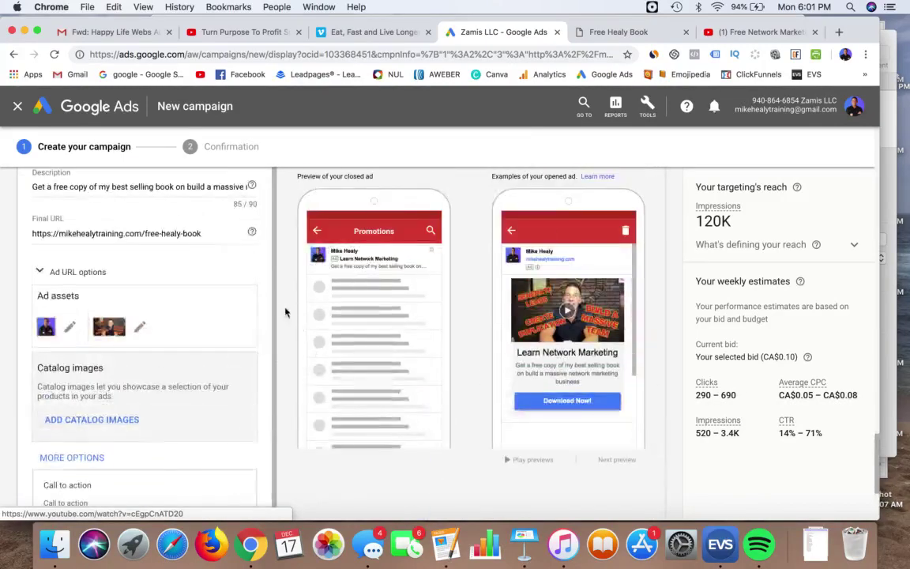
Add the finished Gmail ad to the campaign's ad group.
{"action": "scroll", "coordinate": [286, 313], "scroll_direction": "down", "scroll_amount": 3}
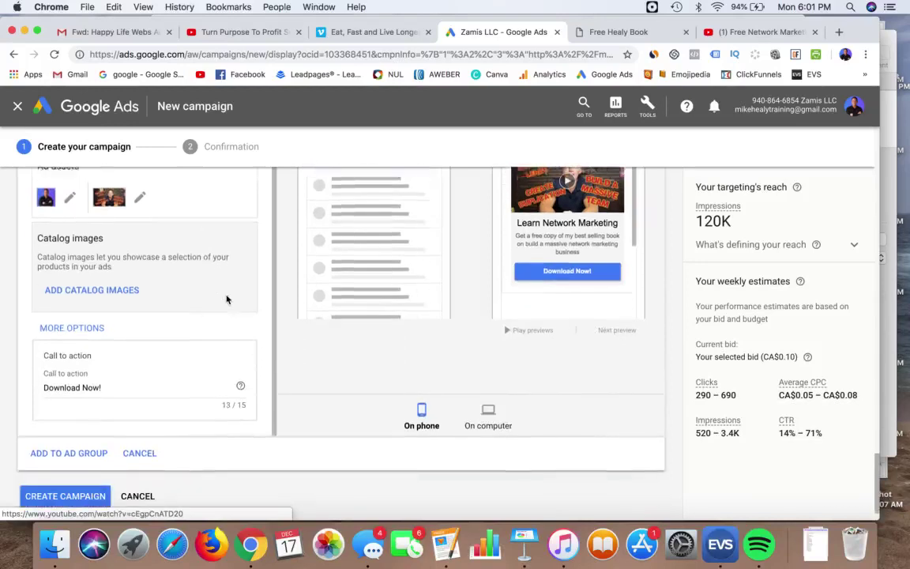
{"action": "scroll", "coordinate": [226, 299], "scroll_direction": "down", "scroll_amount": 1}
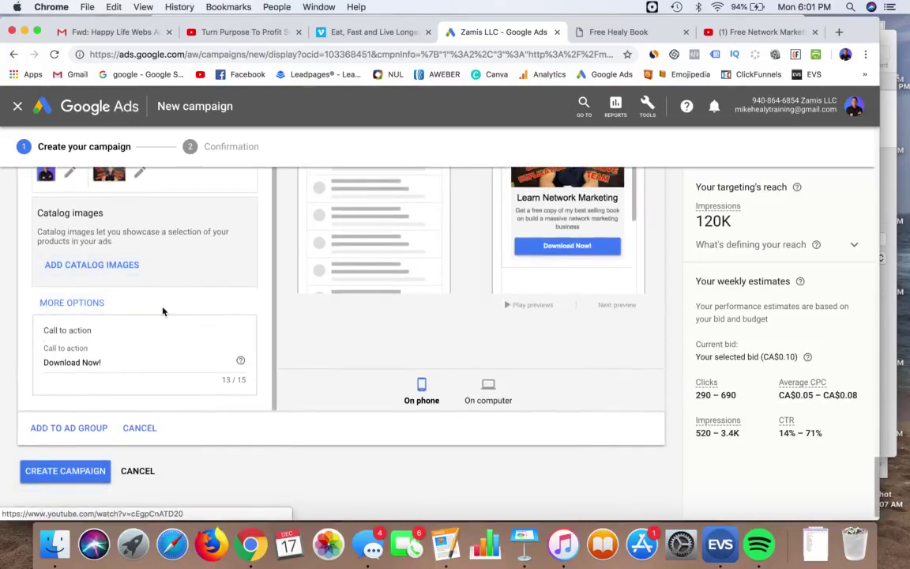
{"action": "left_click", "coordinate": [90, 430]}
{"action": "mouse_move", "coordinate": [282, 326]}
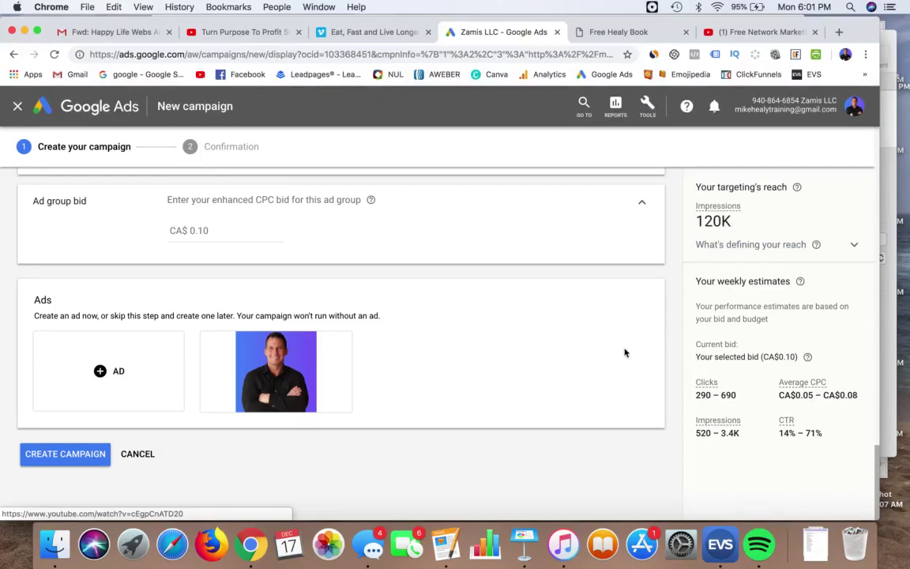
{"action": "scroll", "coordinate": [624, 353], "scroll_direction": "up", "scroll_amount": 10}
{"action": "scroll", "coordinate": [624, 354], "scroll_direction": "down", "scroll_amount": 10}
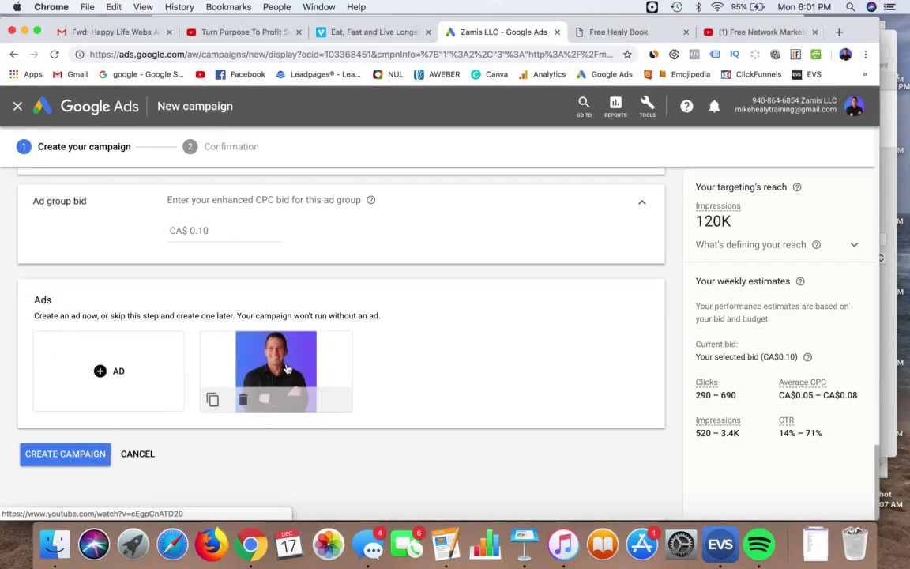
Reopen the saved Gmail ad and examine its text, assets and phone previews of the closed and opened ad.
{"action": "left_click", "coordinate": [322, 351]}
{"action": "scroll", "coordinate": [415, 348], "scroll_direction": "down", "scroll_amount": 3}
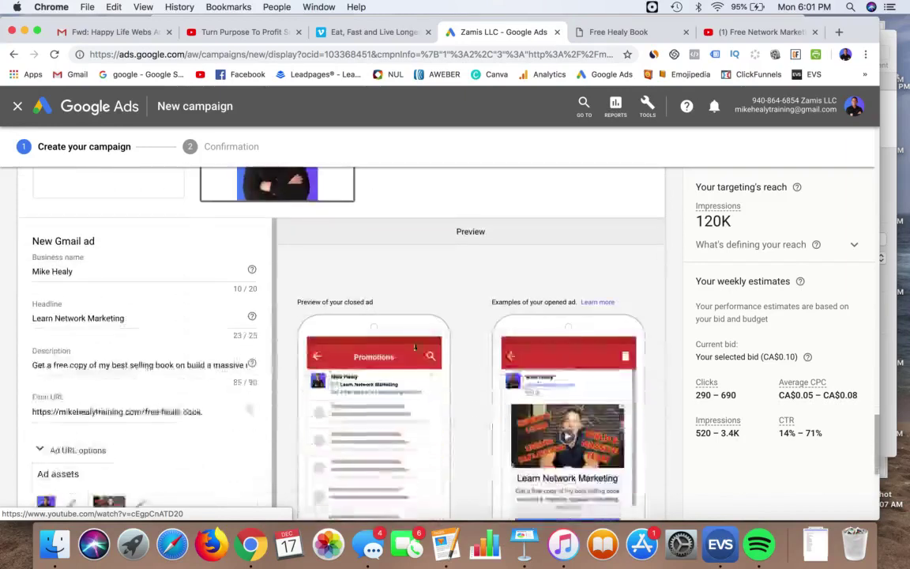
{"action": "scroll", "coordinate": [479, 341], "scroll_direction": "down", "scroll_amount": 2}
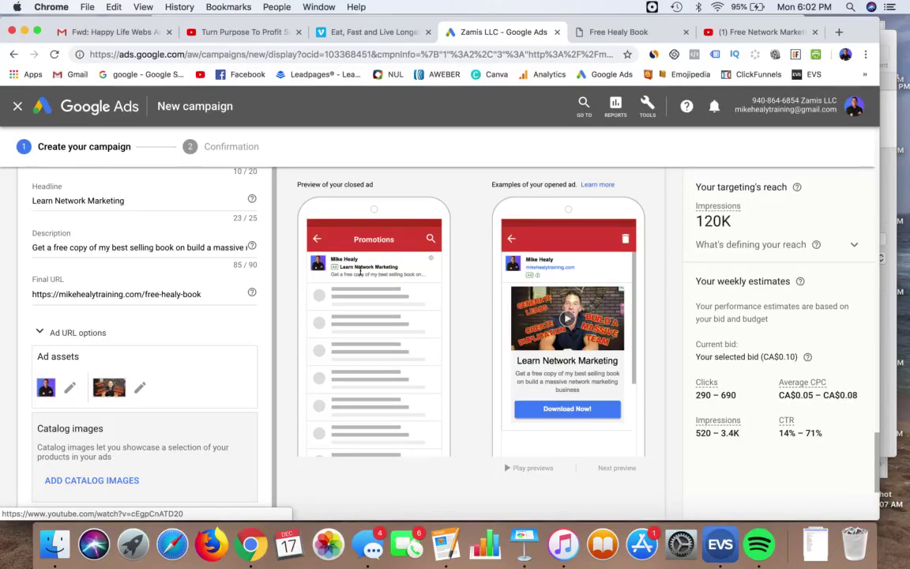
{"action": "scroll", "coordinate": [360, 271], "scroll_direction": "down", "scroll_amount": 2}
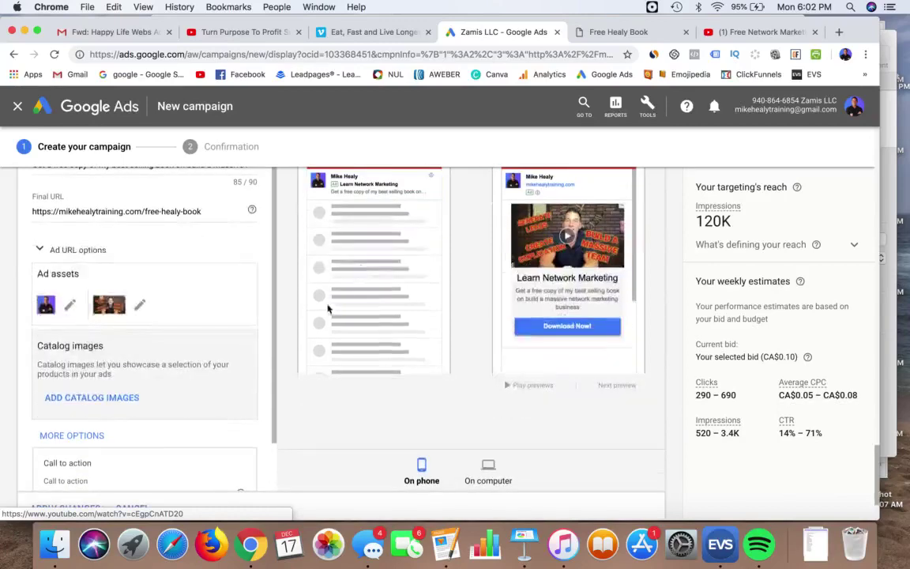
{"action": "scroll", "coordinate": [349, 294], "scroll_direction": "up", "scroll_amount": 1}
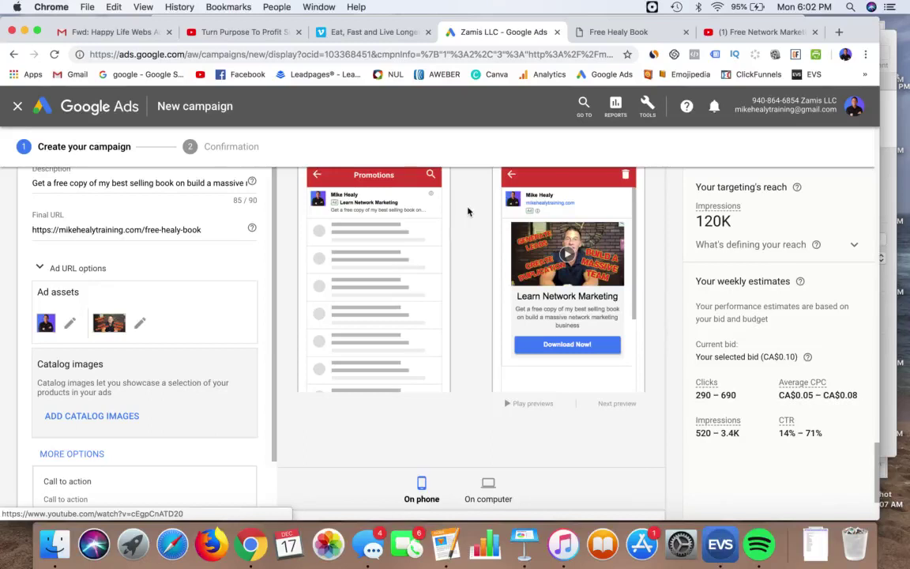
{"action": "scroll", "coordinate": [468, 212], "scroll_direction": "up", "scroll_amount": 1}
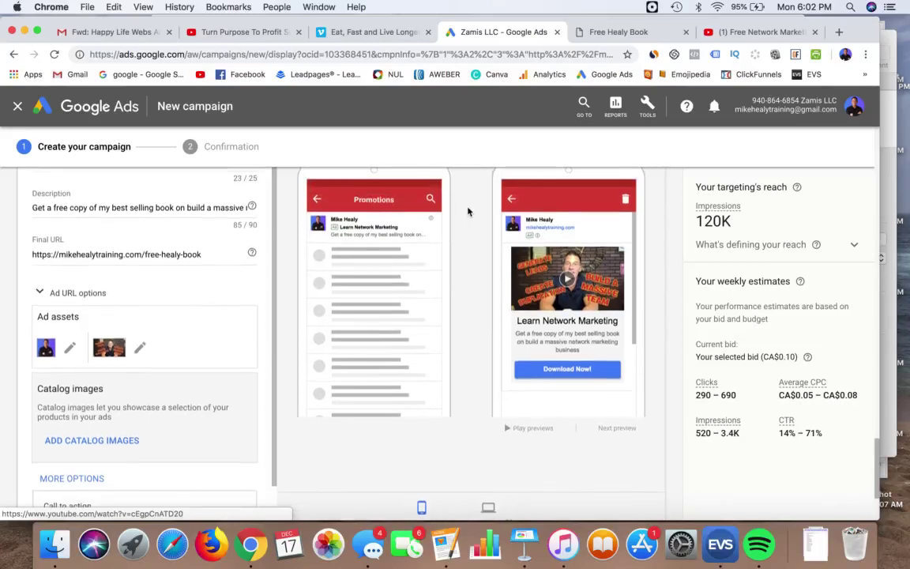
{"action": "scroll", "coordinate": [467, 212], "scroll_direction": "down", "scroll_amount": 1}
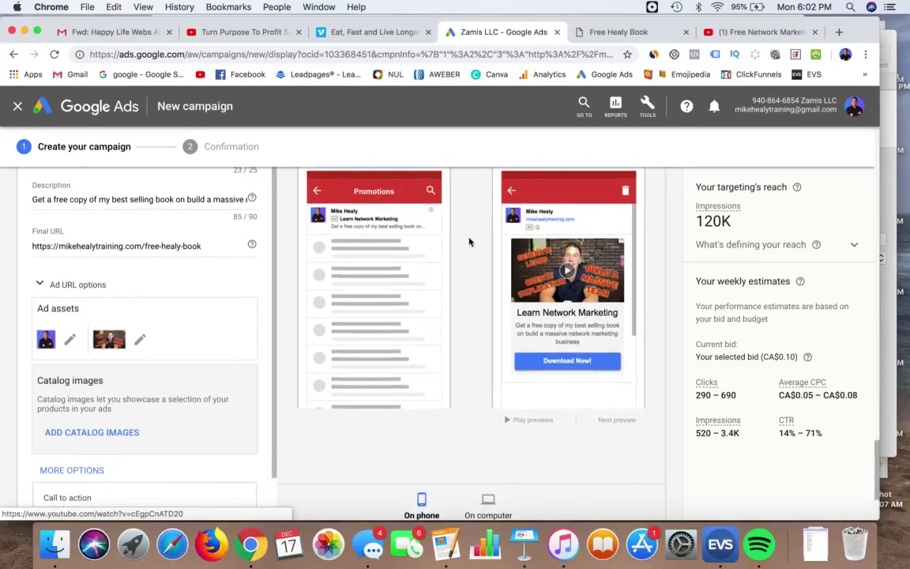
{"action": "scroll", "coordinate": [469, 242], "scroll_direction": "up", "scroll_amount": 2}
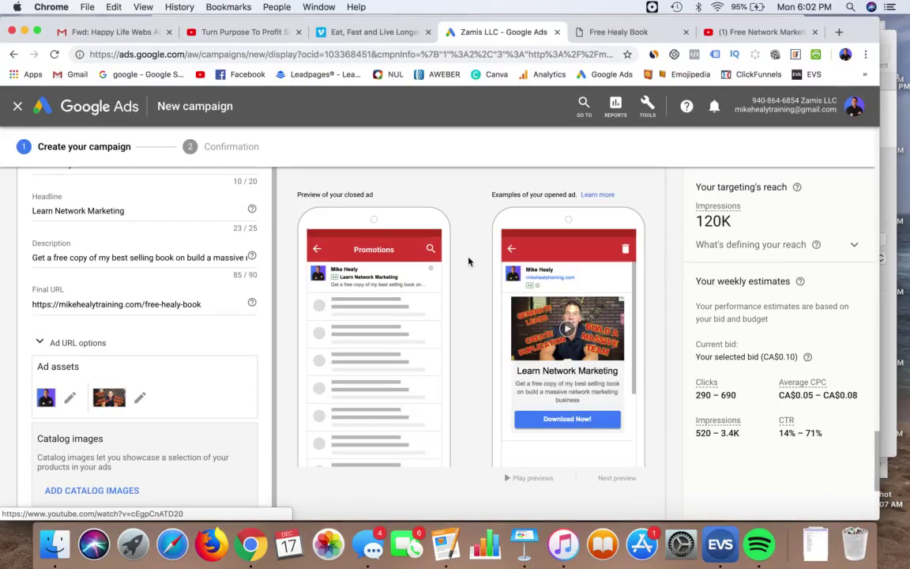
{"action": "scroll", "coordinate": [468, 261], "scroll_direction": "up", "scroll_amount": 3}
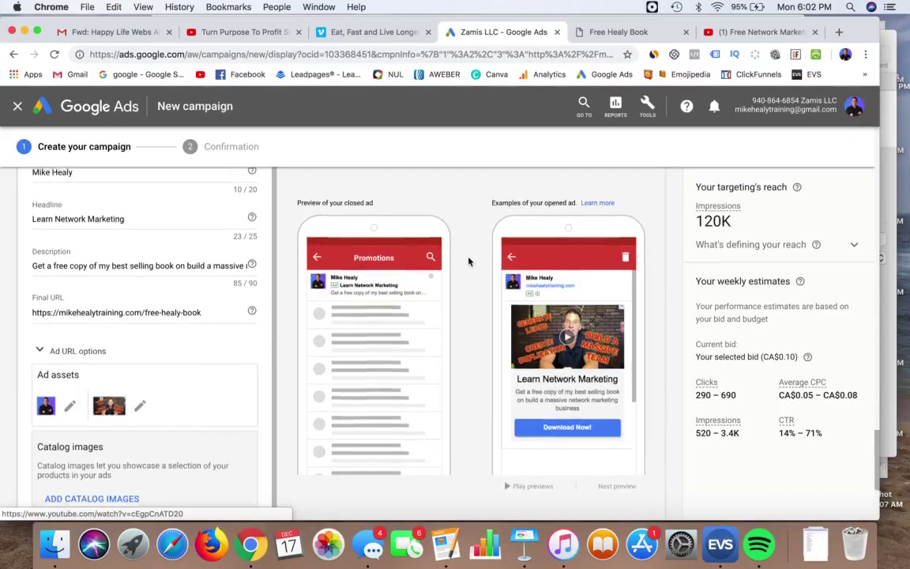
{"action": "scroll", "coordinate": [469, 261], "scroll_direction": "up", "scroll_amount": 2}
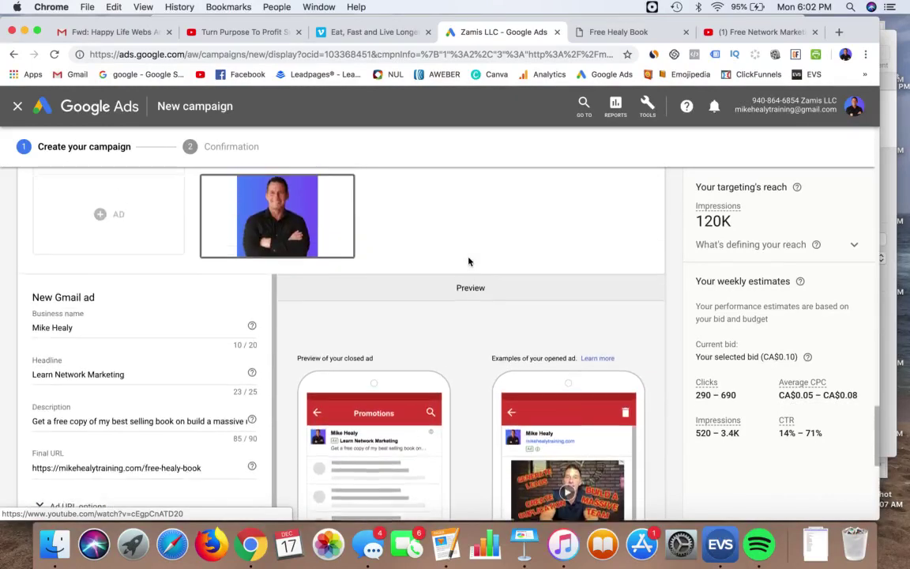
{"action": "scroll", "coordinate": [469, 261], "scroll_direction": "down", "scroll_amount": 3}
{"action": "scroll", "coordinate": [468, 262], "scroll_direction": "down", "scroll_amount": 6}
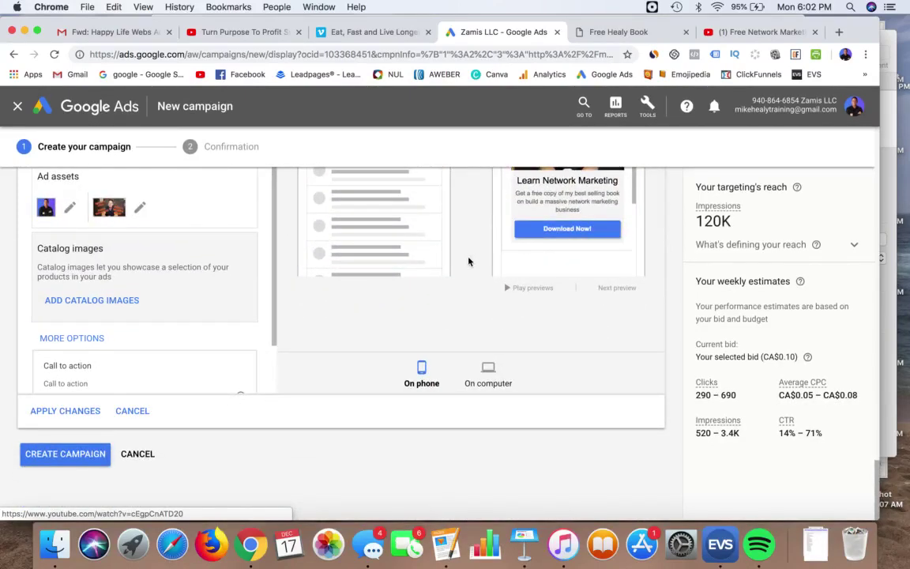
{"action": "scroll", "coordinate": [469, 262], "scroll_direction": "up", "scroll_amount": 3}
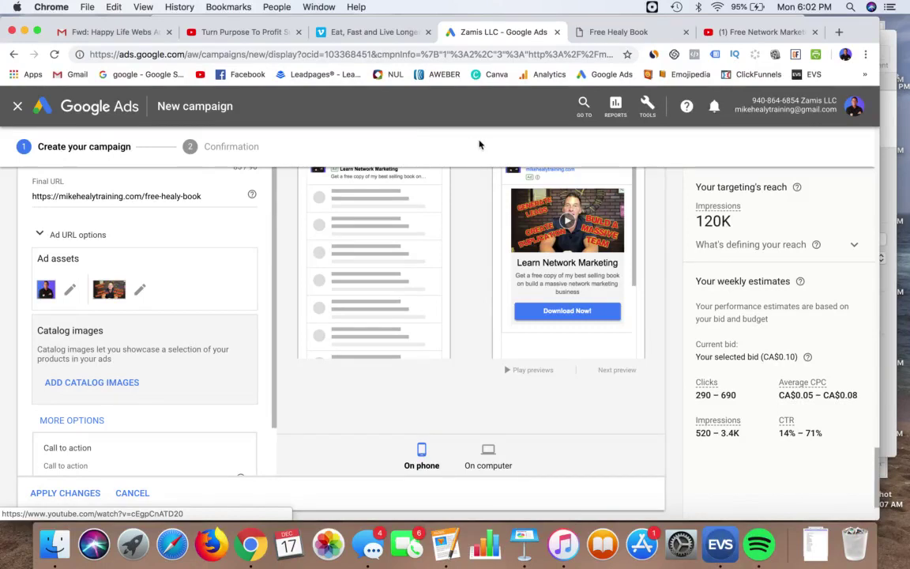
{"action": "scroll", "coordinate": [477, 225], "scroll_direction": "up", "scroll_amount": 2}
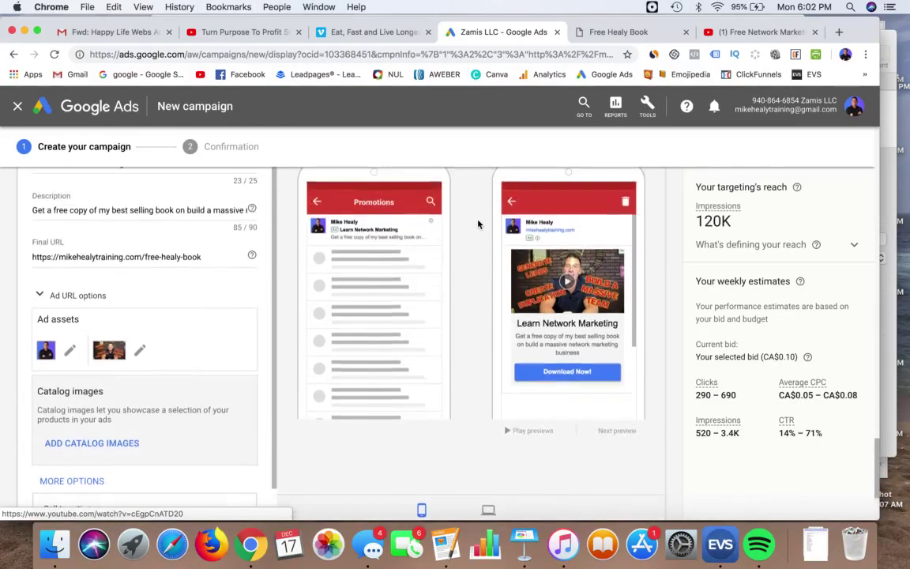